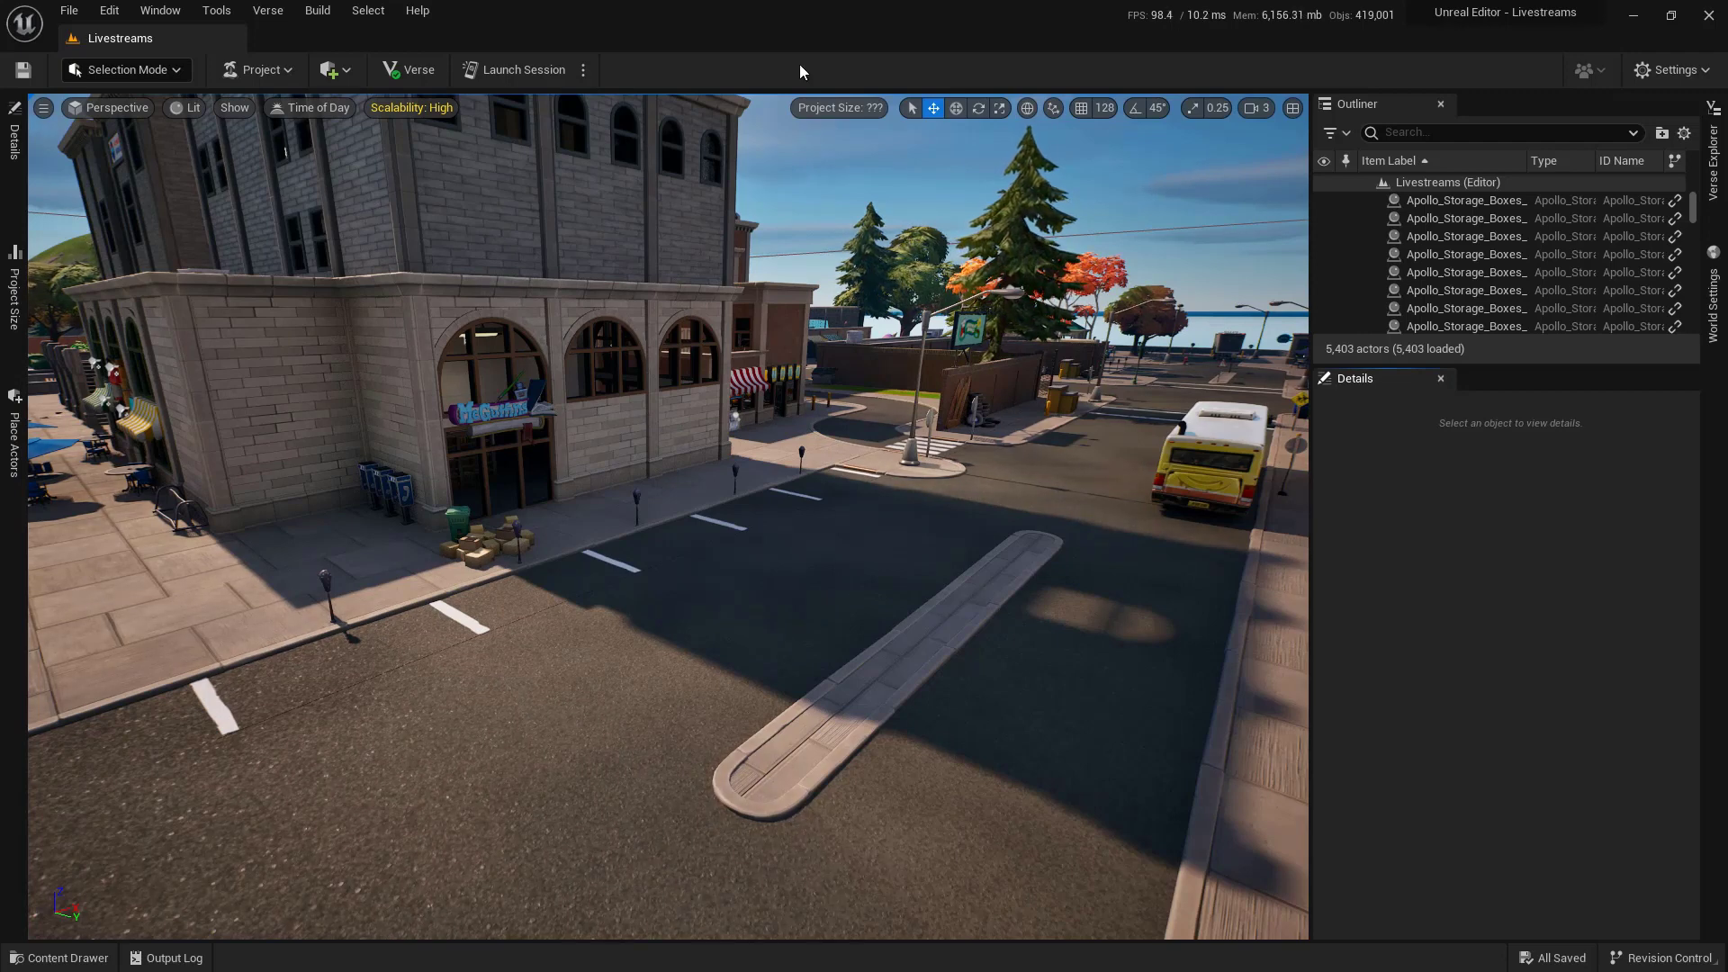
Copy the cardboard boxes onto the road, scale the copy to about 2.5 and rotate it roughly -108°
left_click(494, 546)
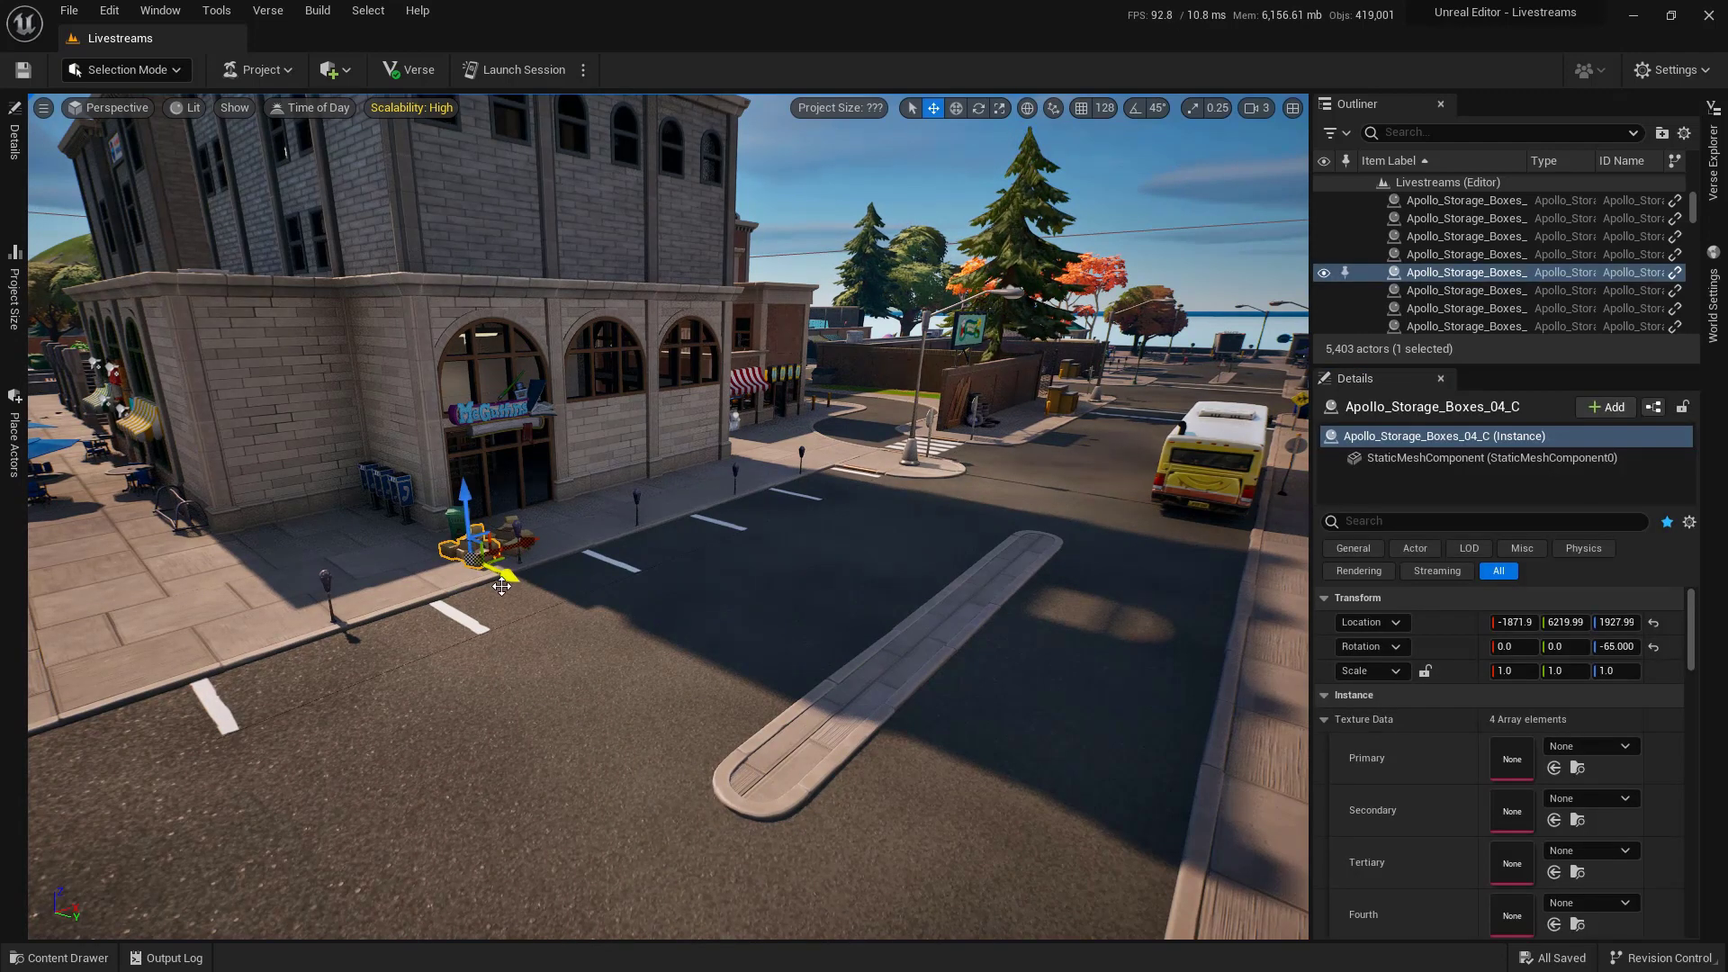
left_click_drag(504, 581, 691, 684, "alt")
key("r")
key("e")
left_click_drag(630, 749, 711, 747)
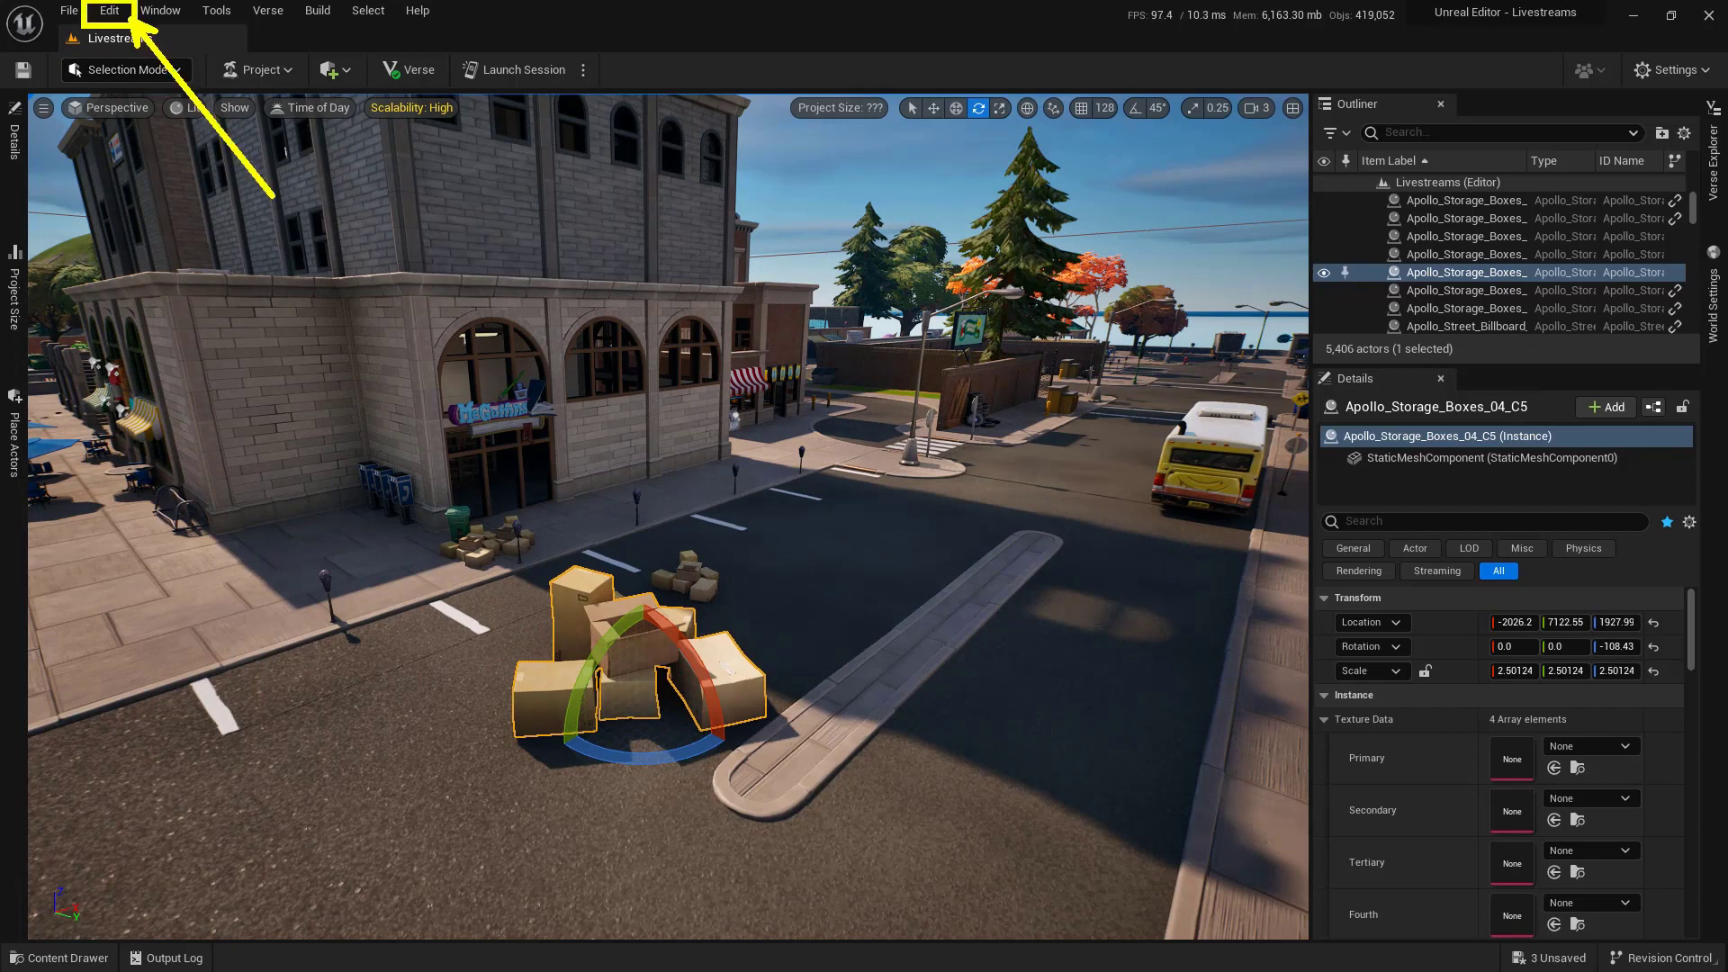
Open Edit > Undo History and jump back through the box edits to their original spot
left_click(110, 11)
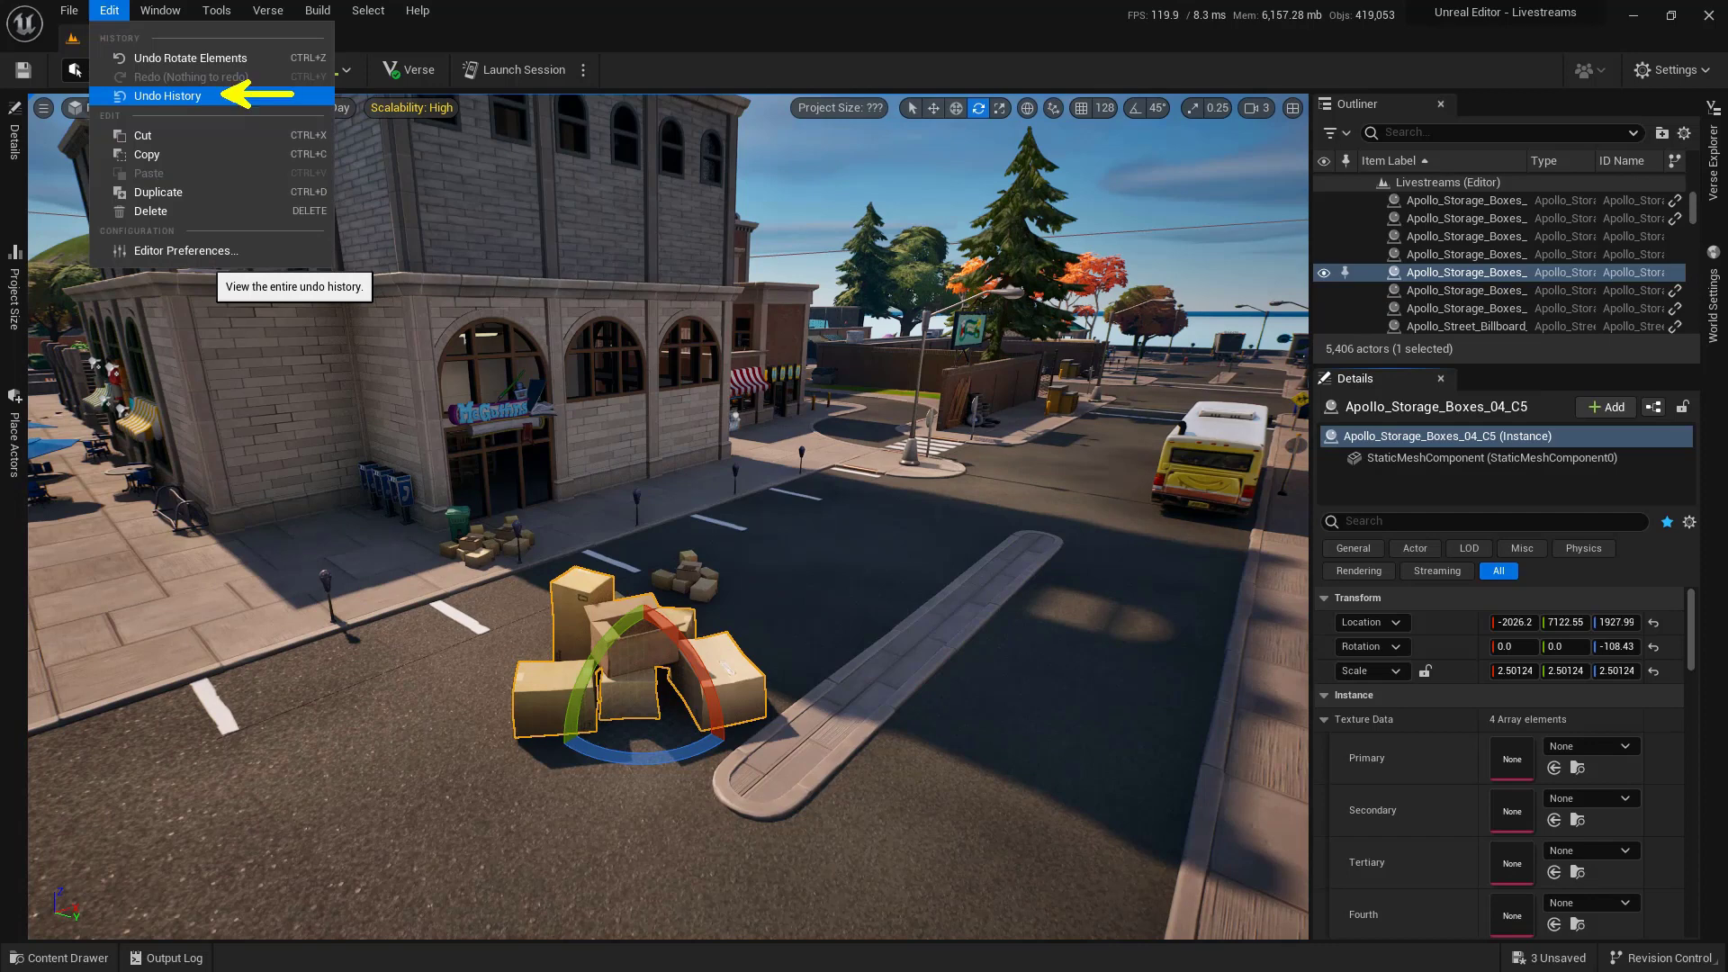
left_click(254, 96)
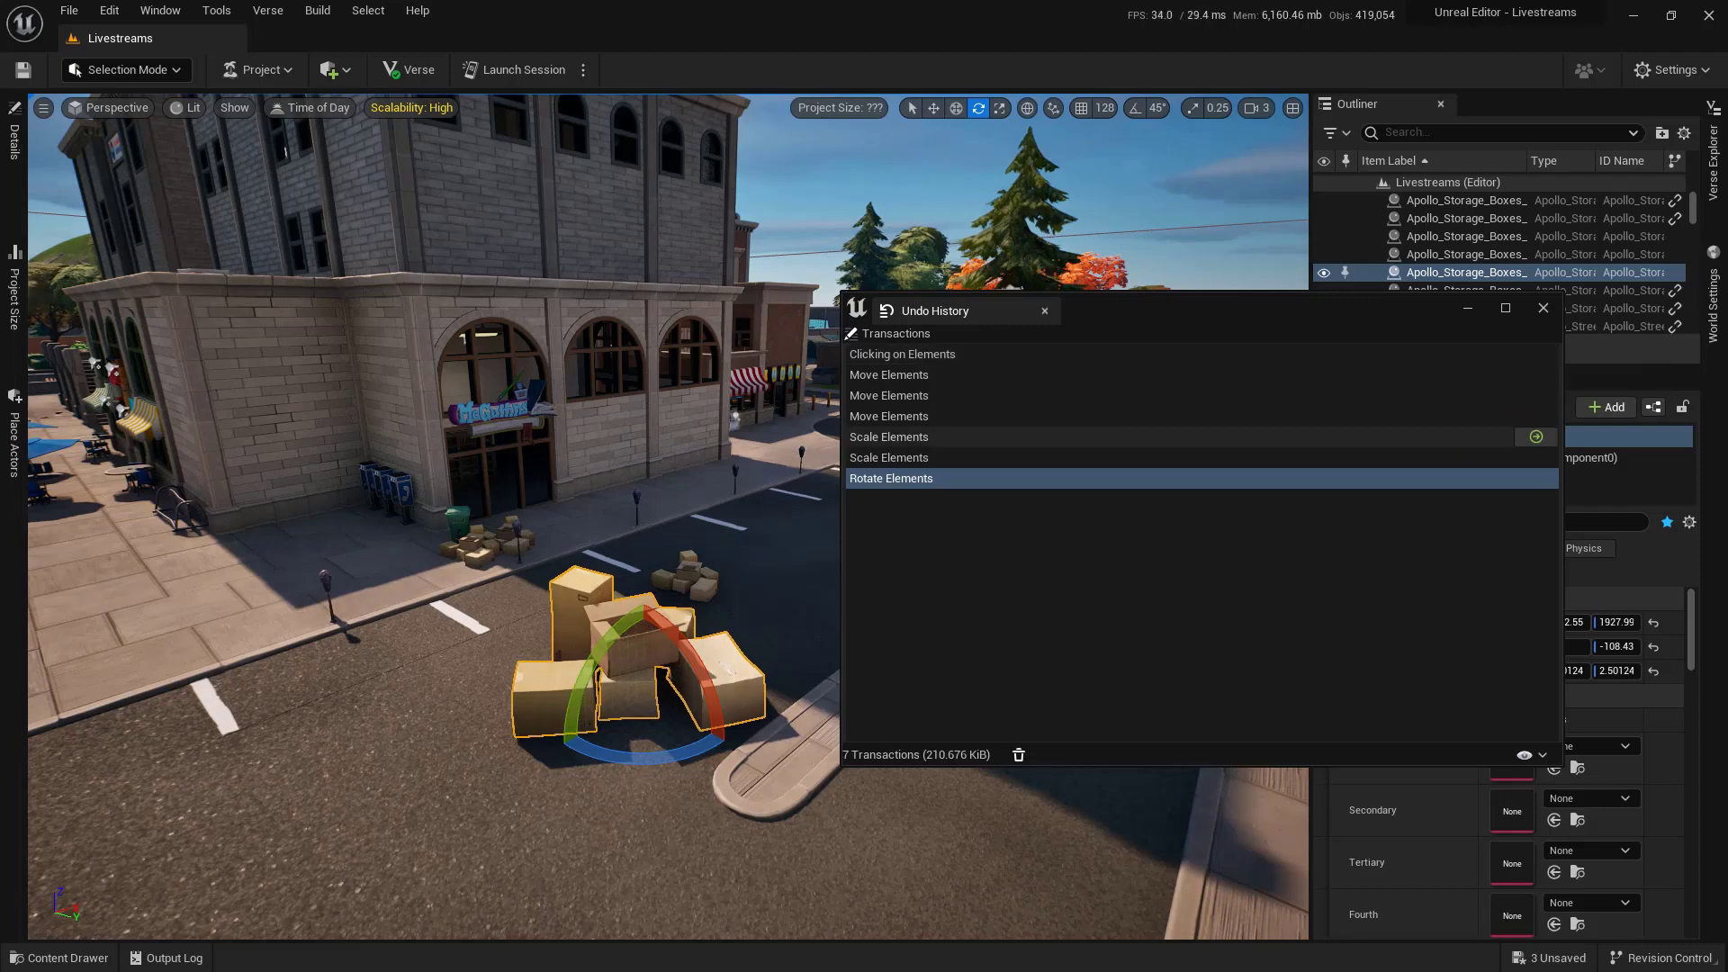
left_click(1537, 396)
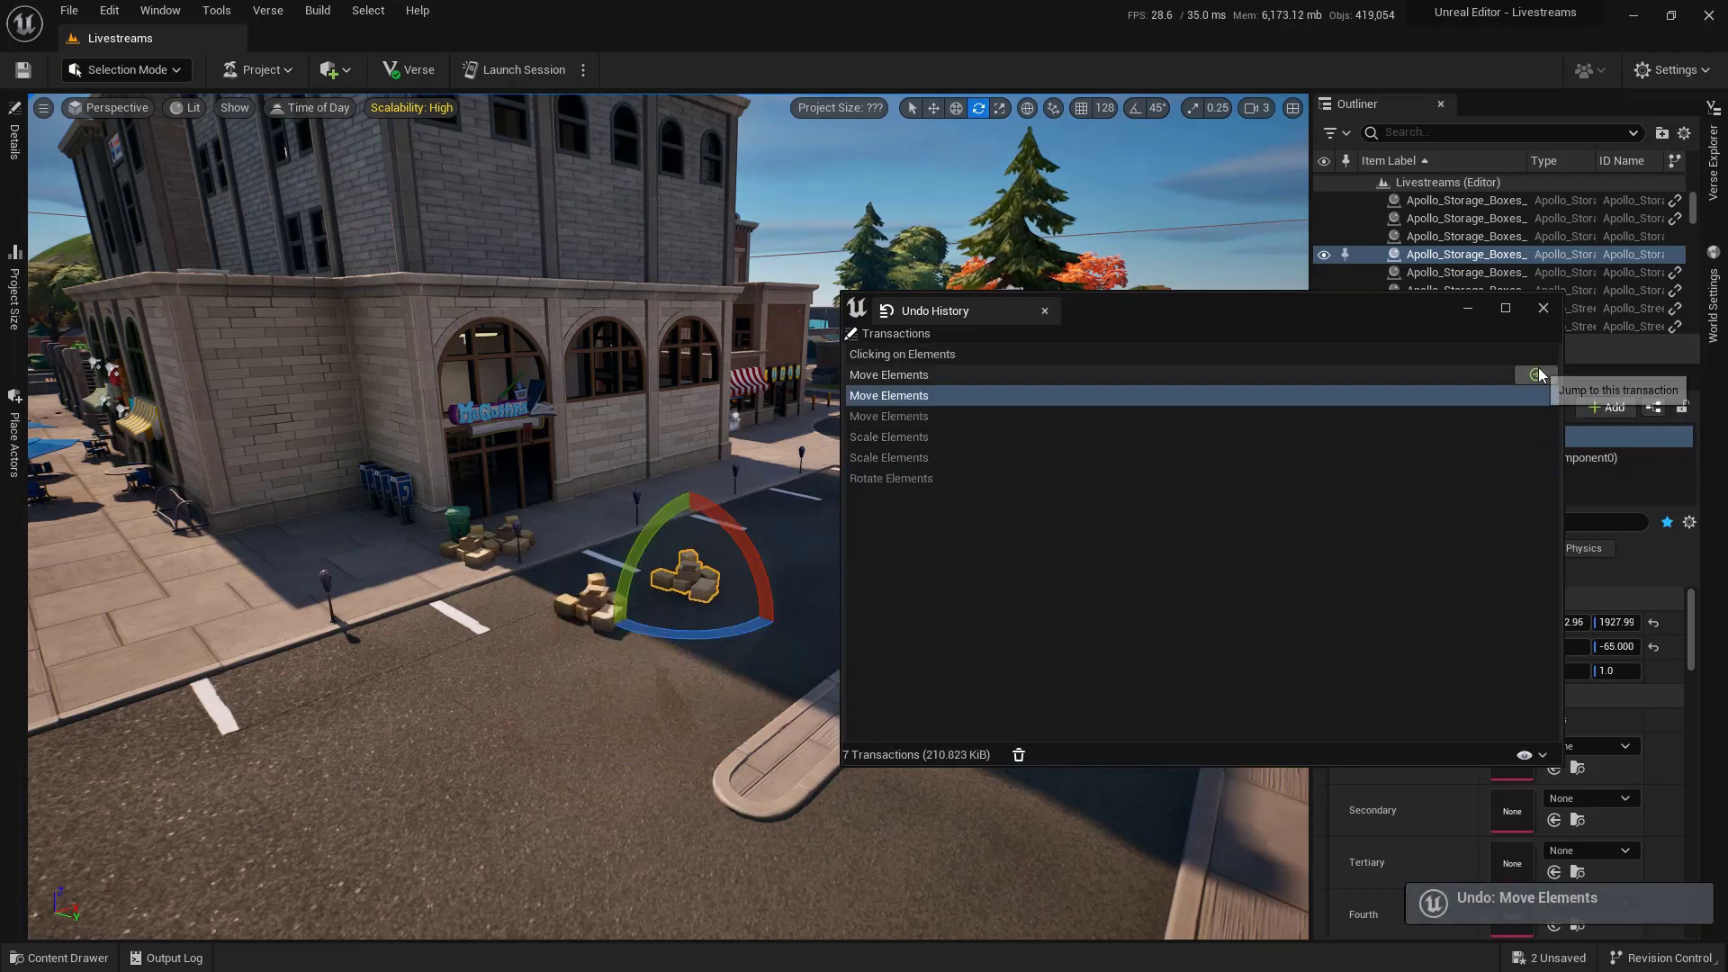
left_click(1537, 371)
left_click(1541, 354)
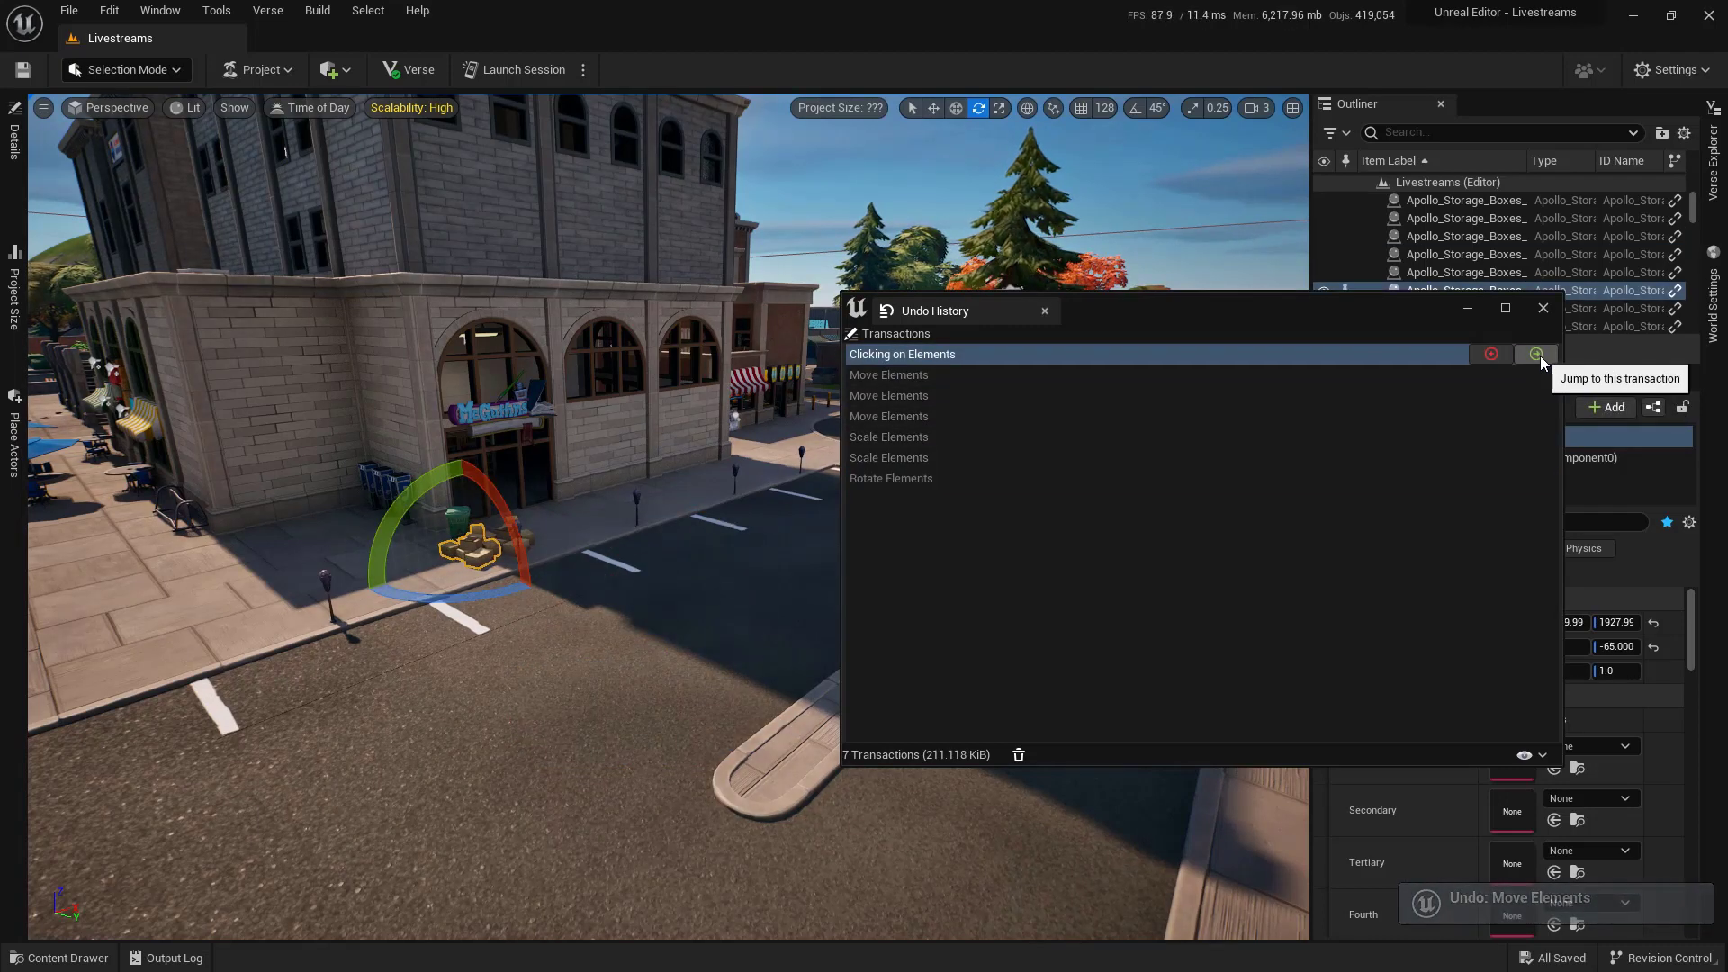
Restore the third move, set an undo barrier there, redo to the final rotation, then undo back
left_click(1536, 416)
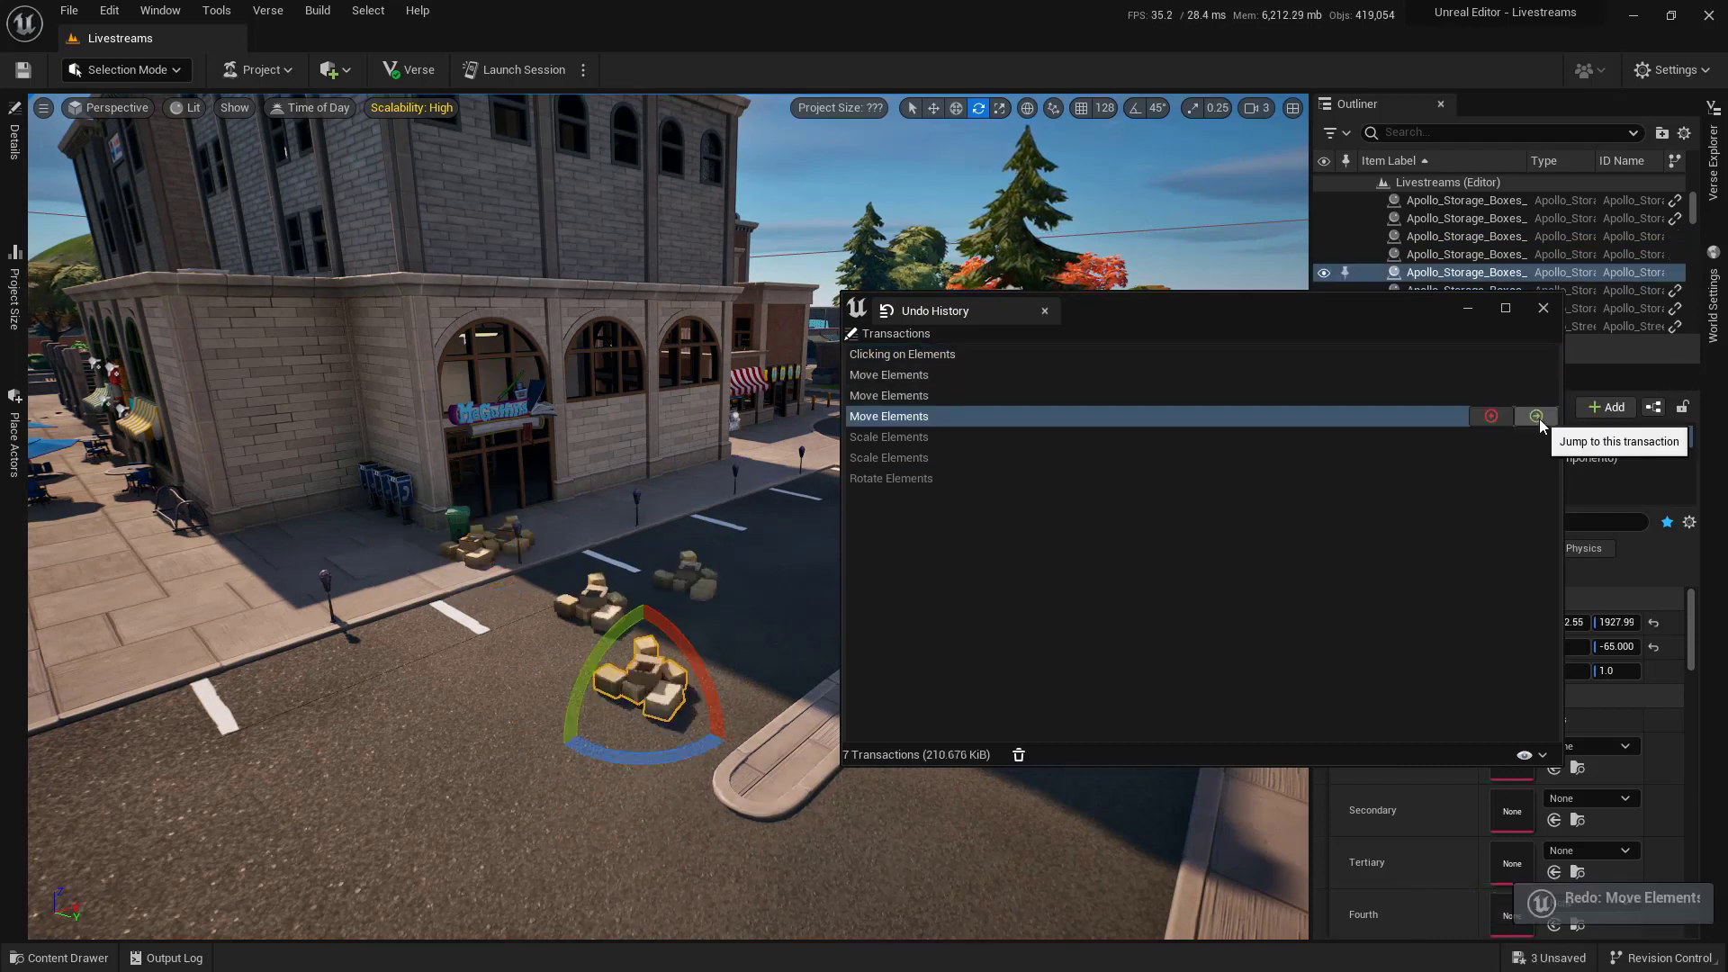
left_click(1490, 421)
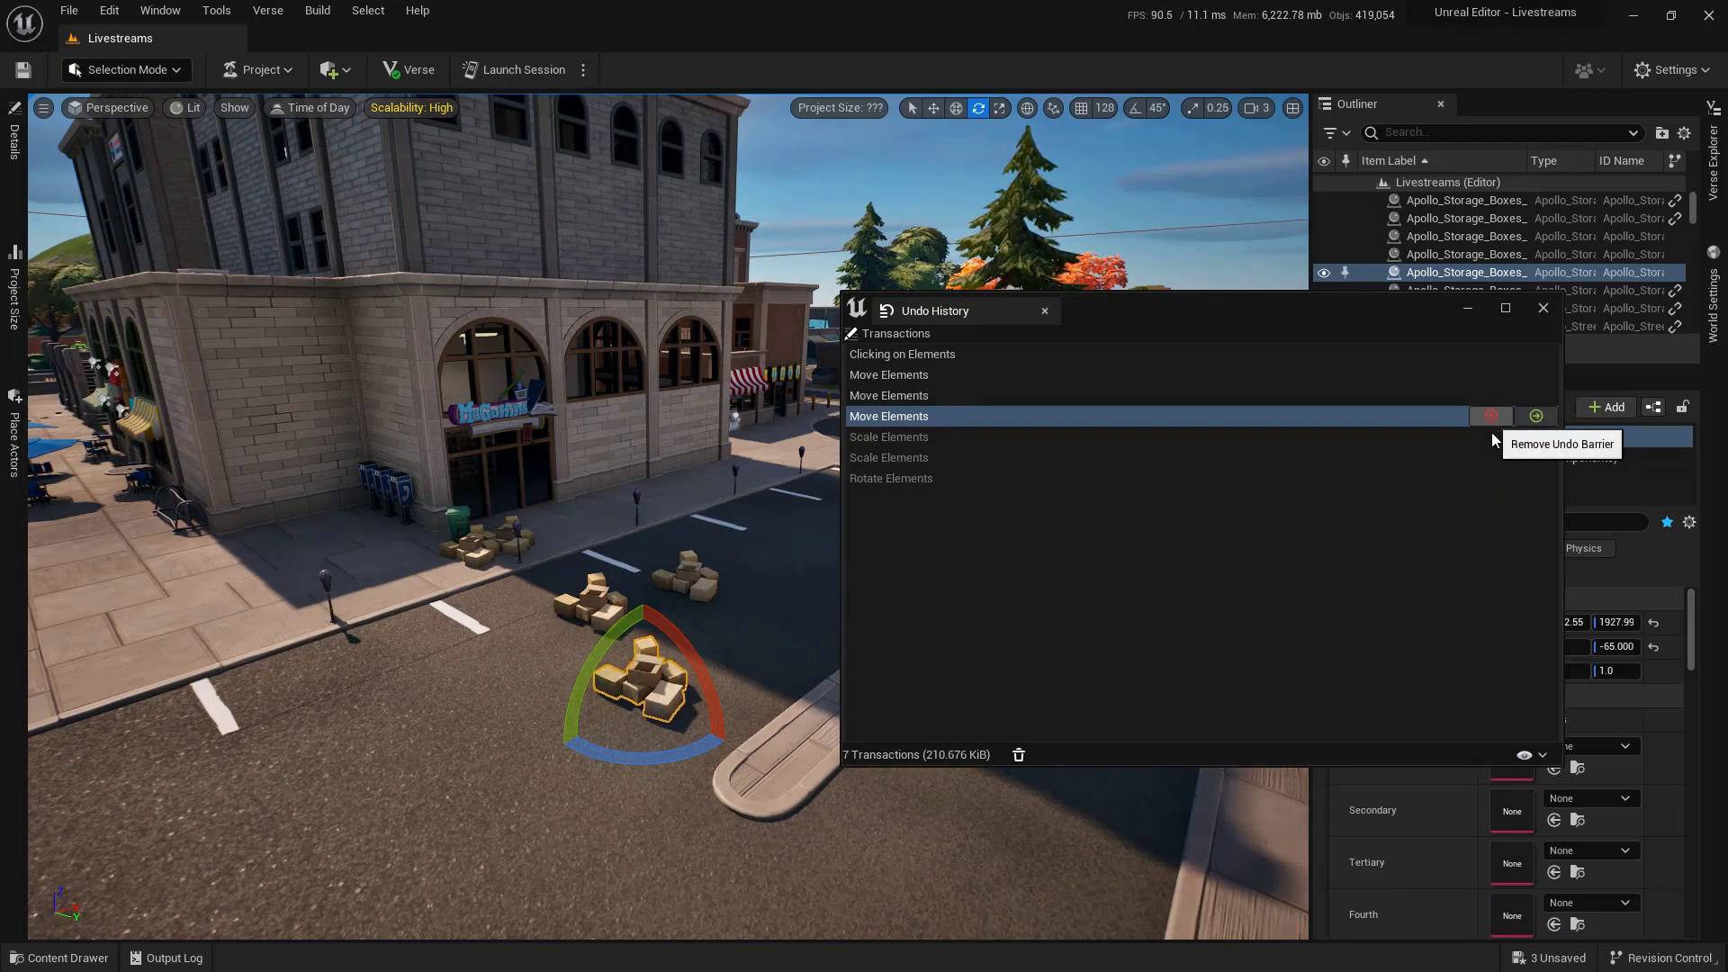
left_click(1536, 478)
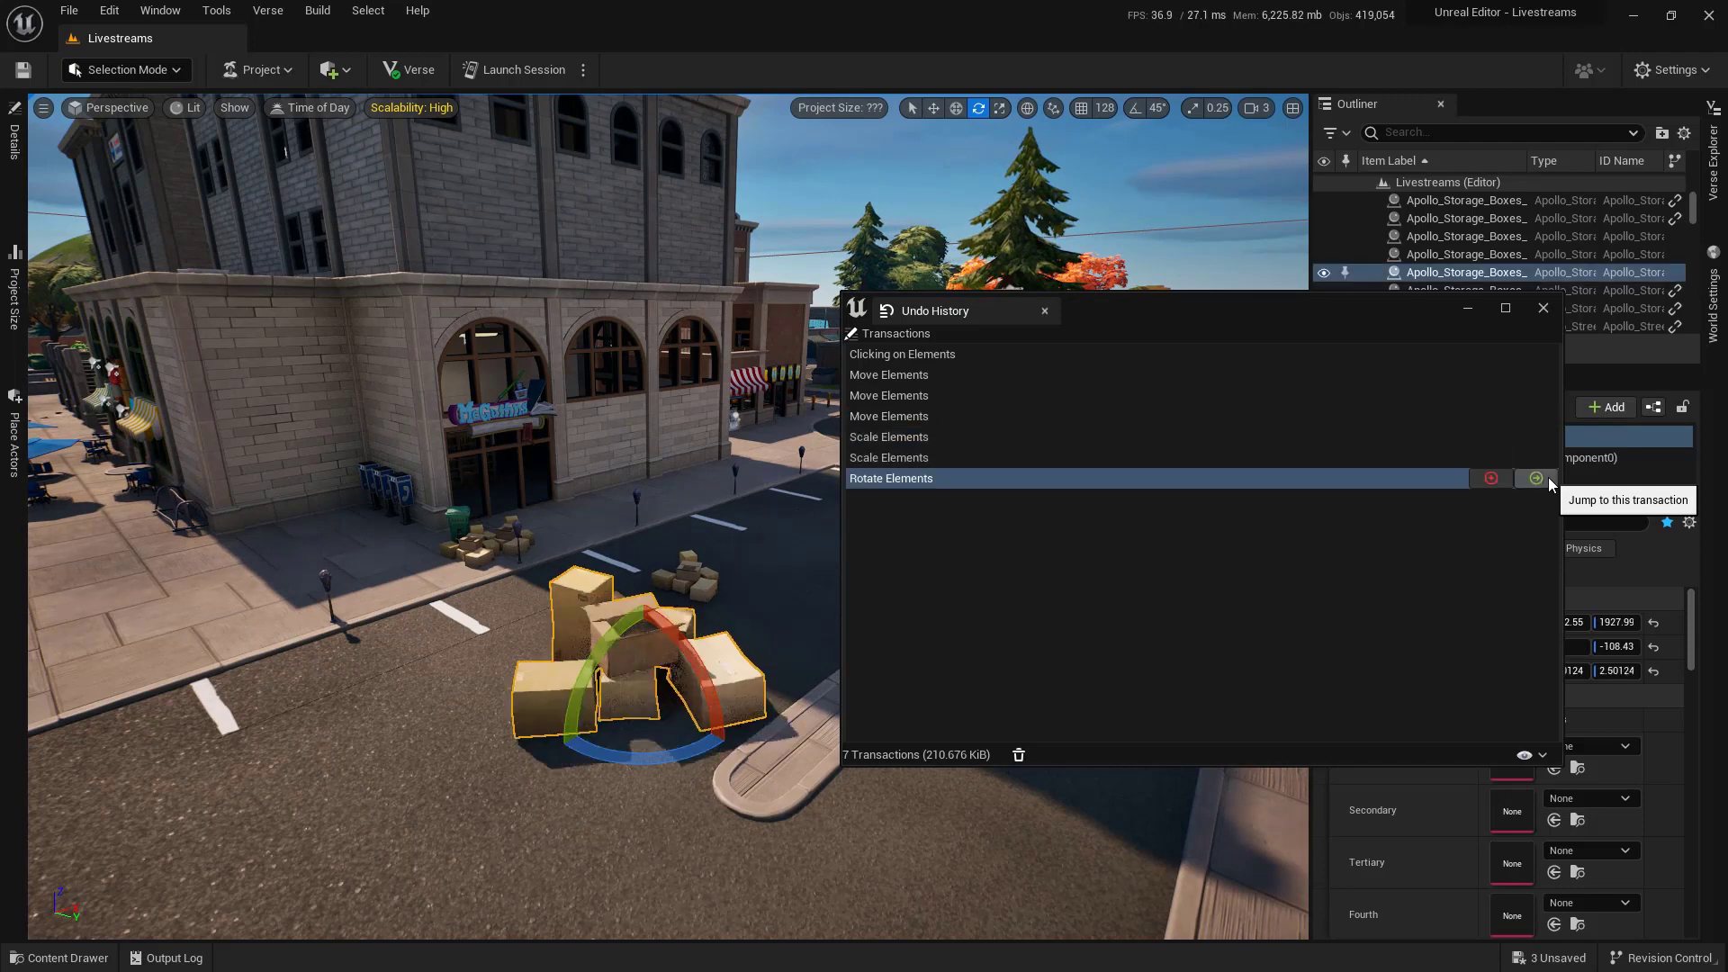
right_click_drag(630, 450, 624, 438)
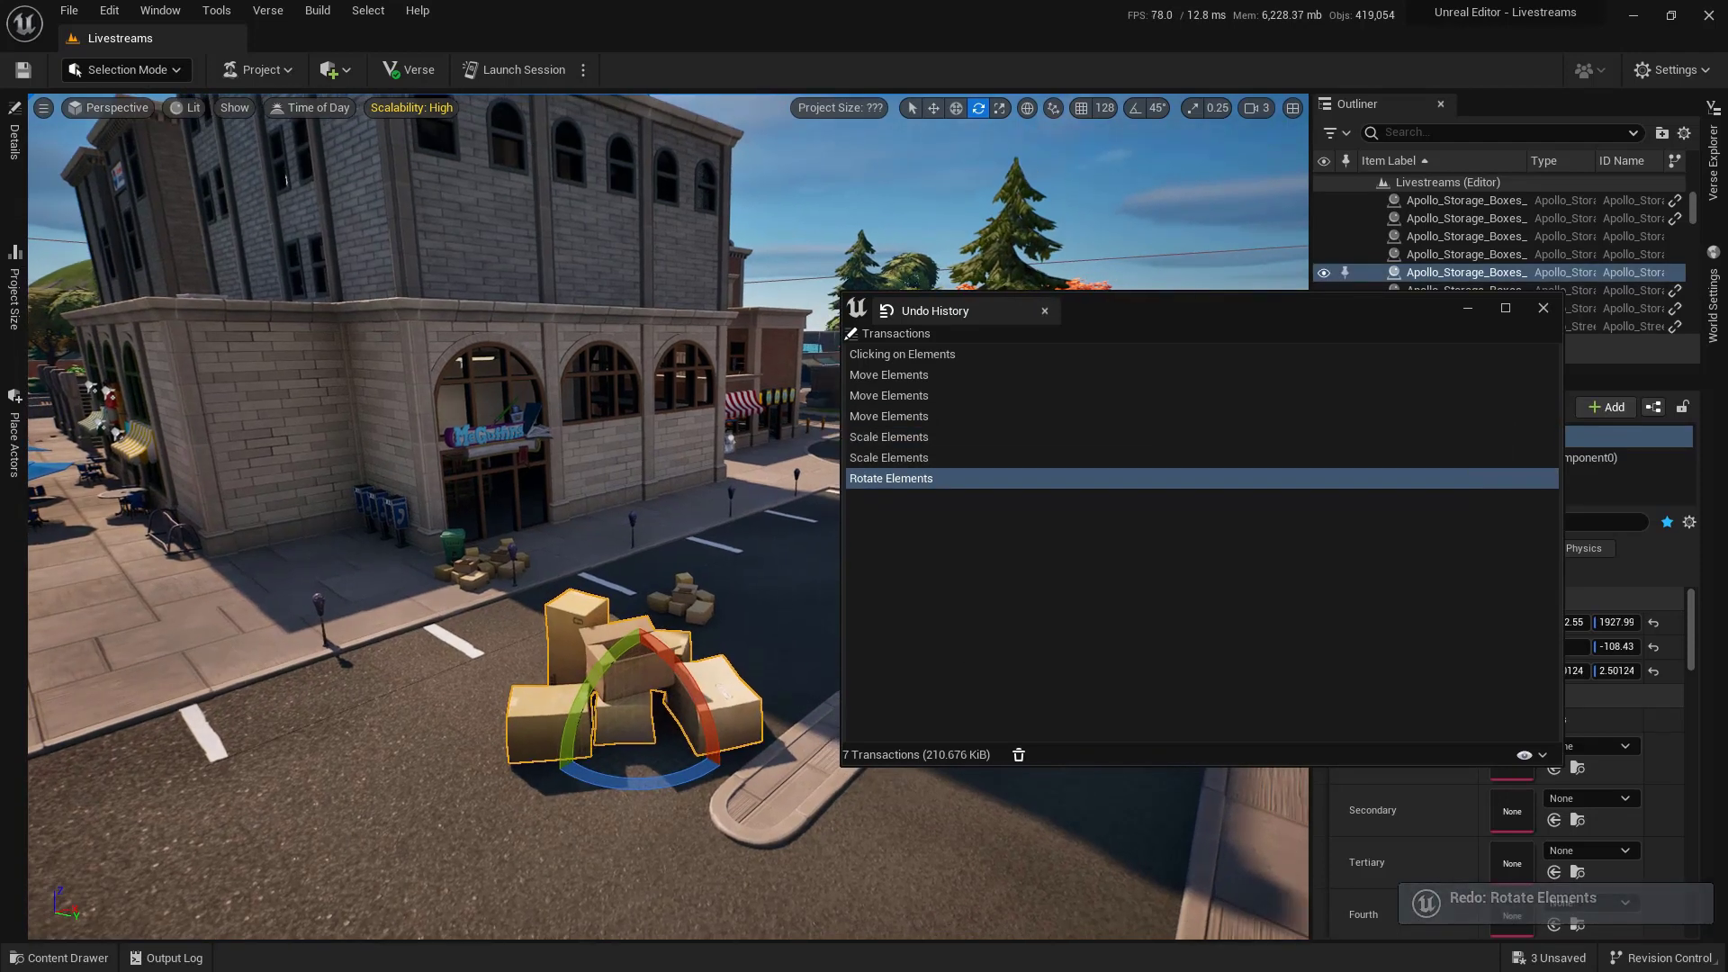
key("ctrl+z")
key("ctrl+z")
key("ctrl+z")
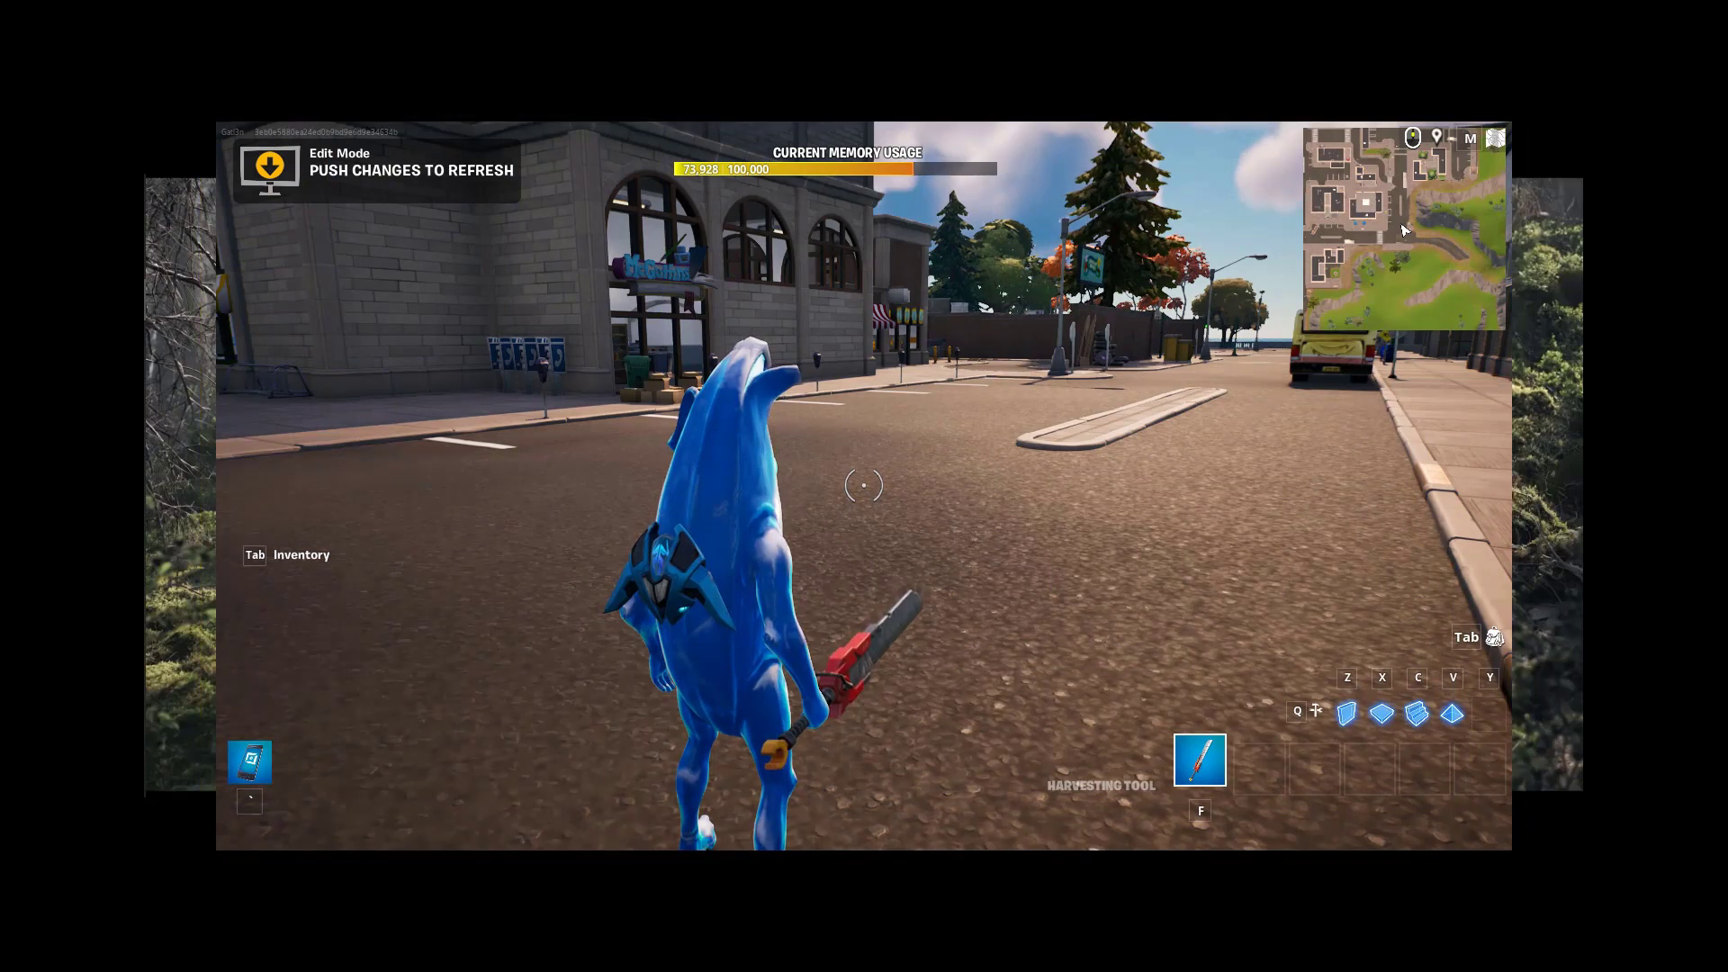
Switch from the Fortnite client back to Unreal Editor for Fortnite with Alt+Tab
key("alt+Tab")
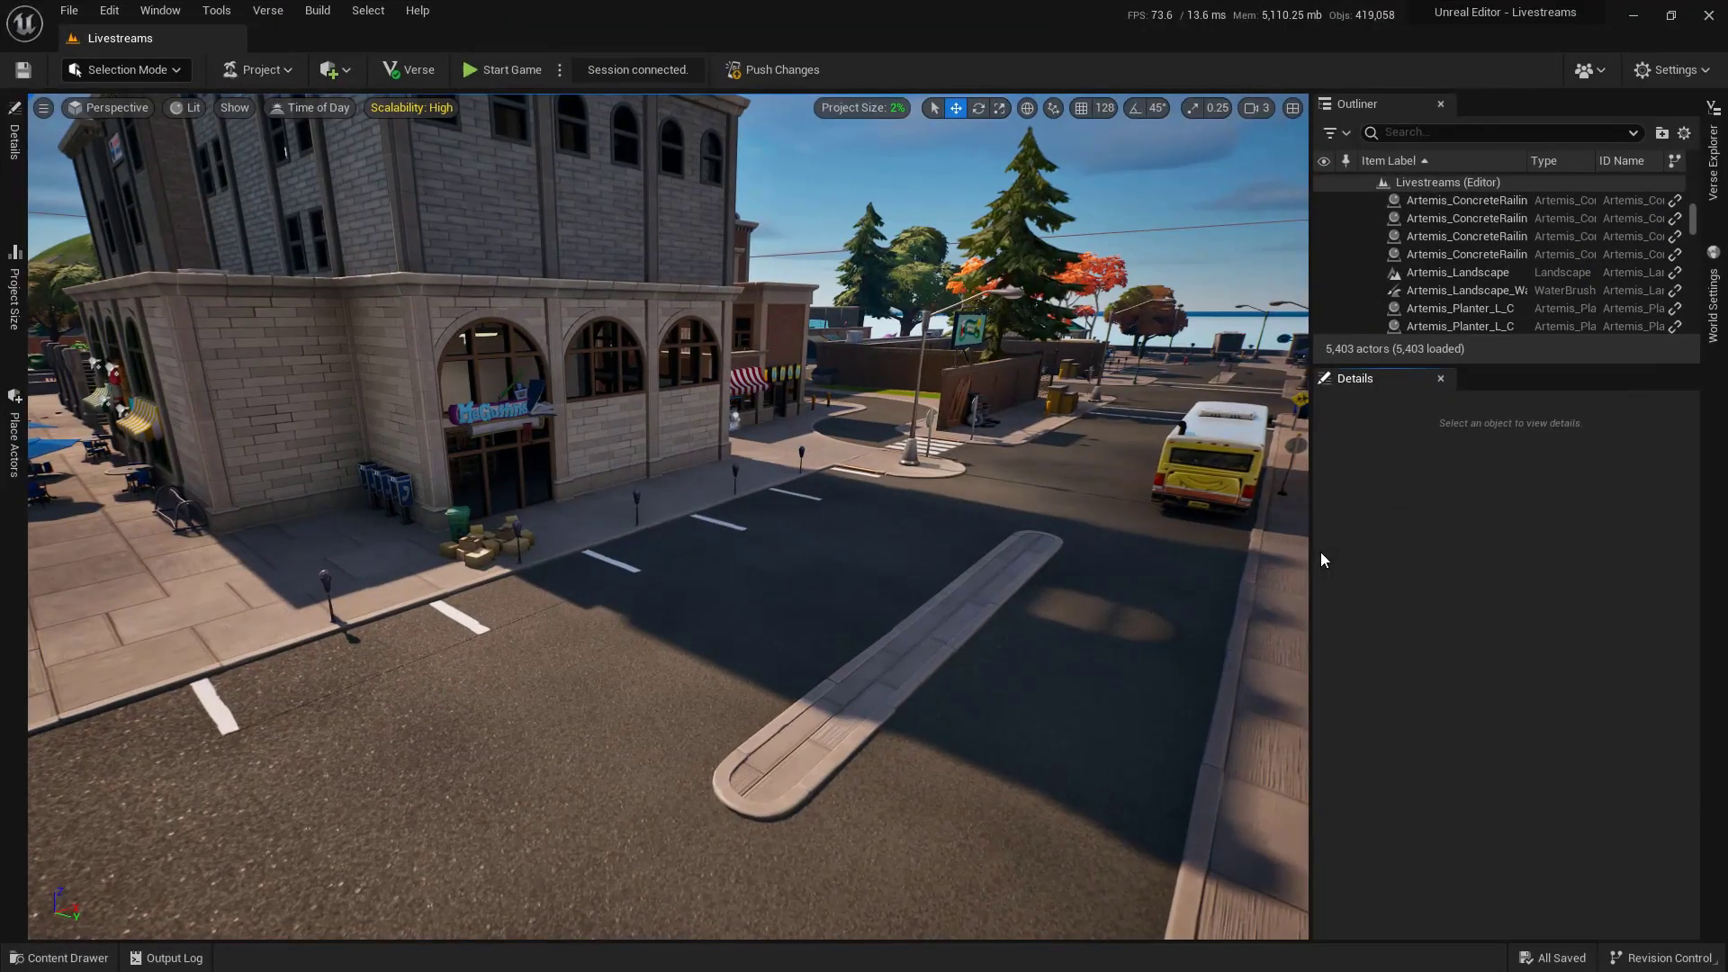
In Editor Preferences, set Game Resolution to 1920*.75 by 1080*.75, giving 1440 × 810
left_click(109, 13)
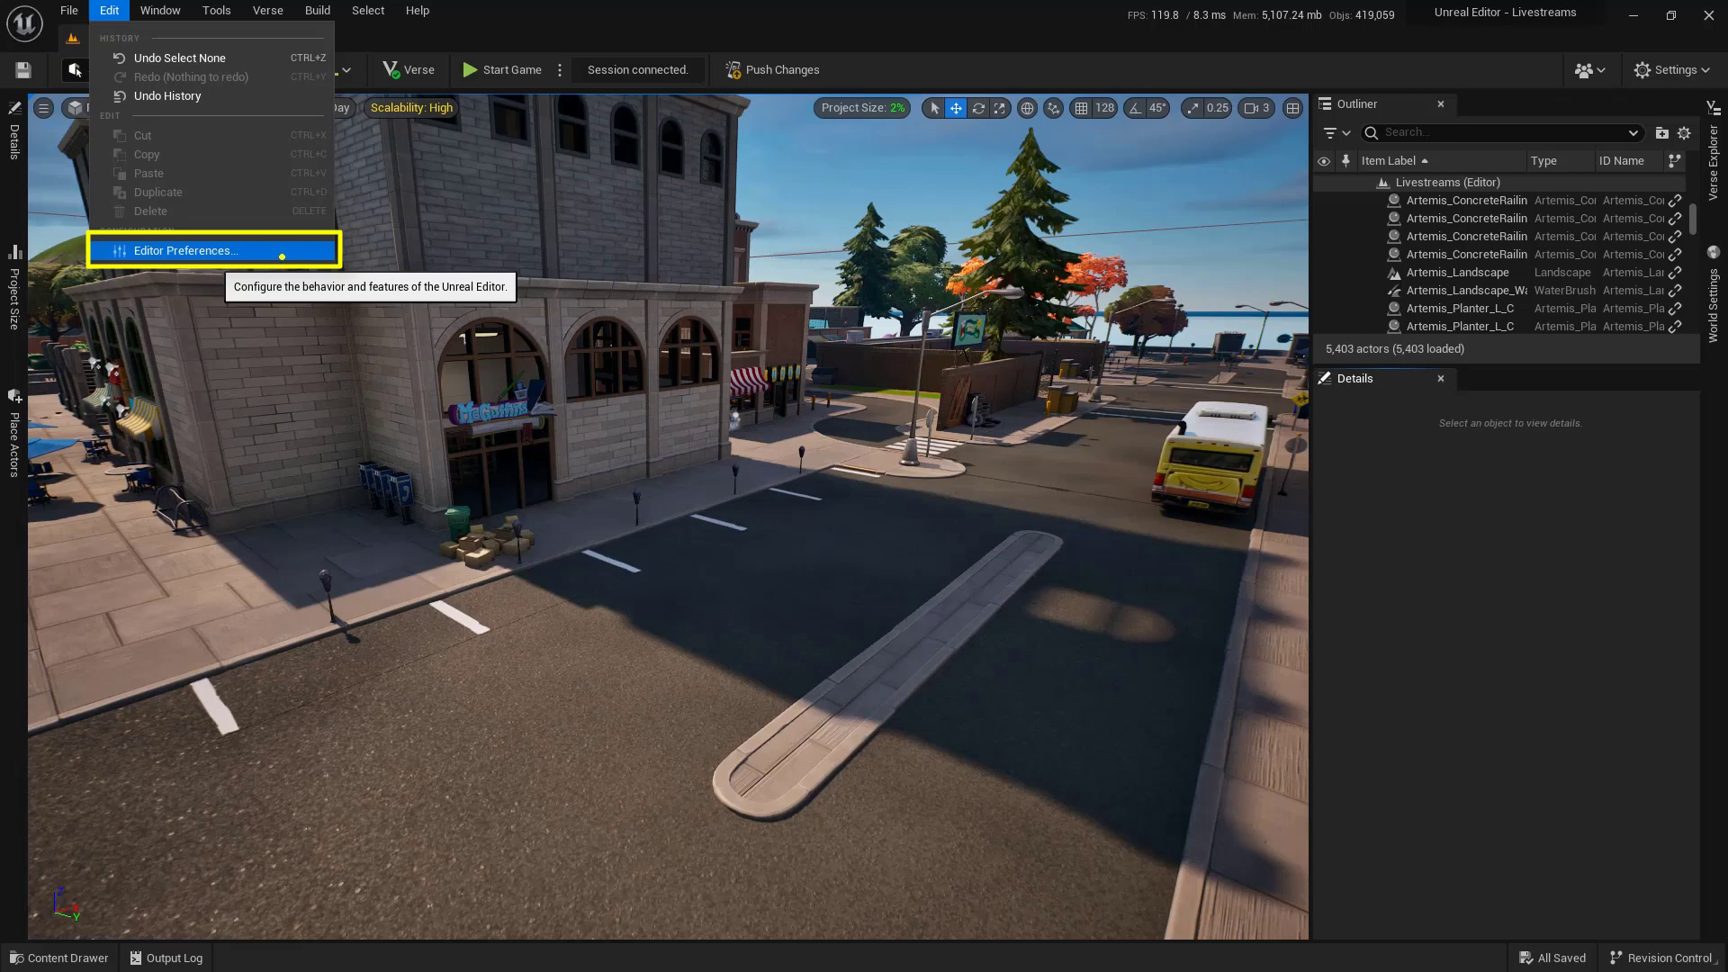
left_click(216, 252)
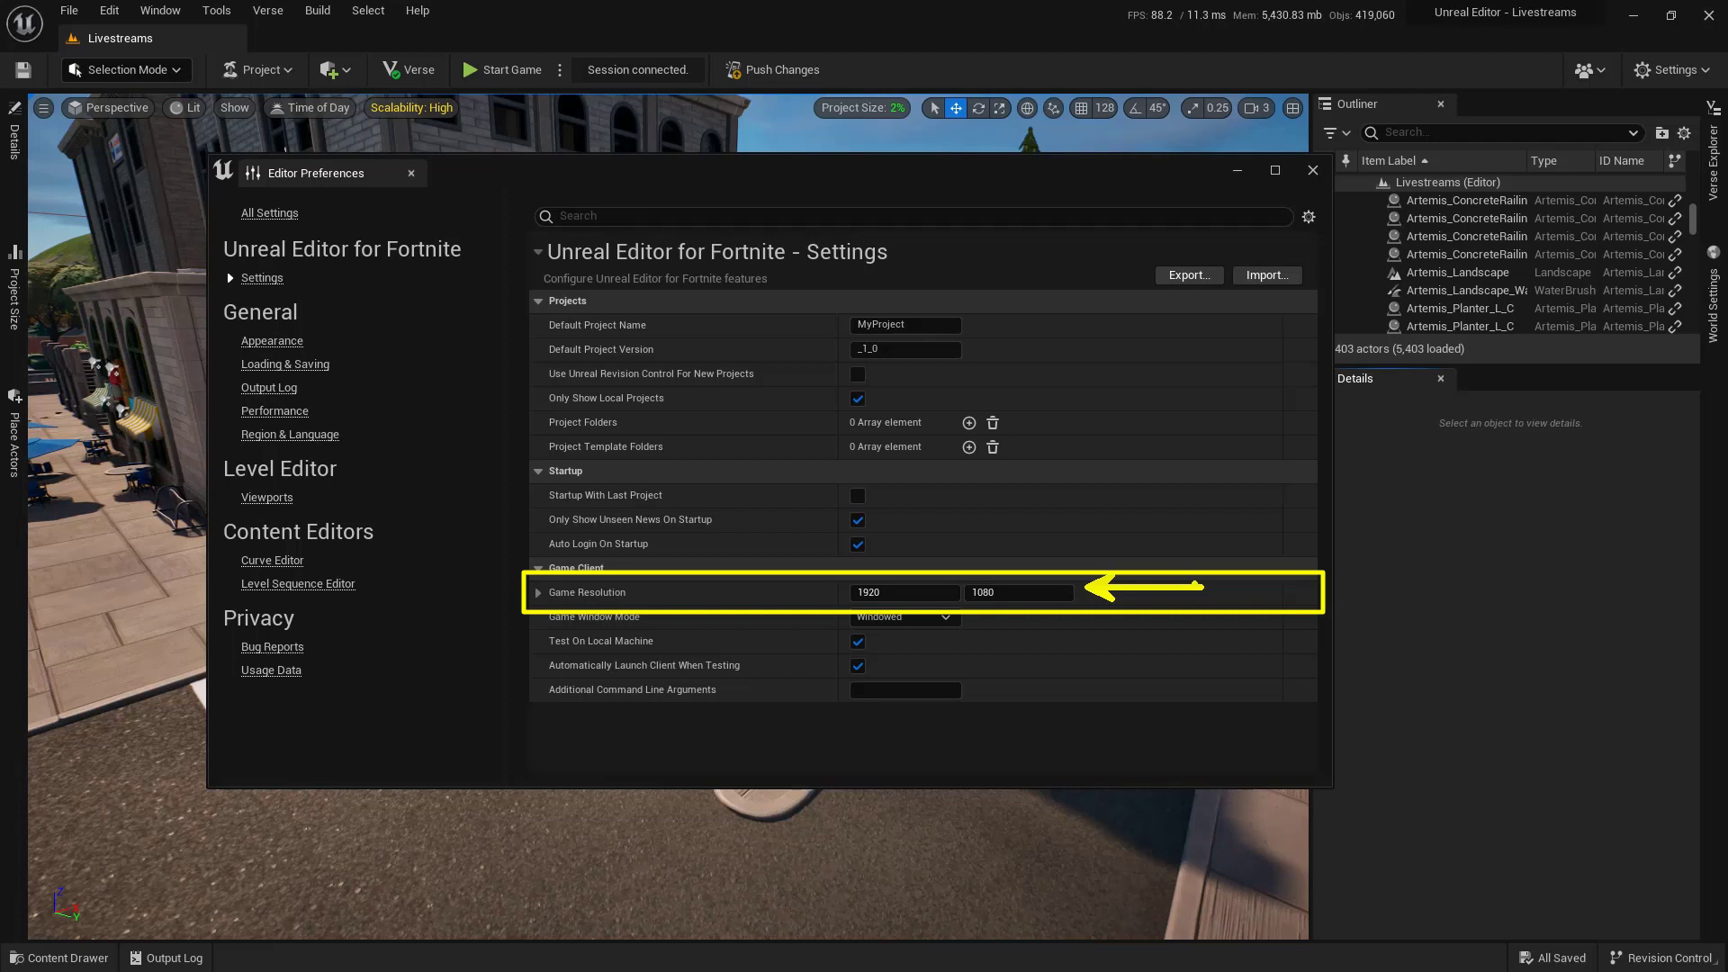
left_click(901, 591)
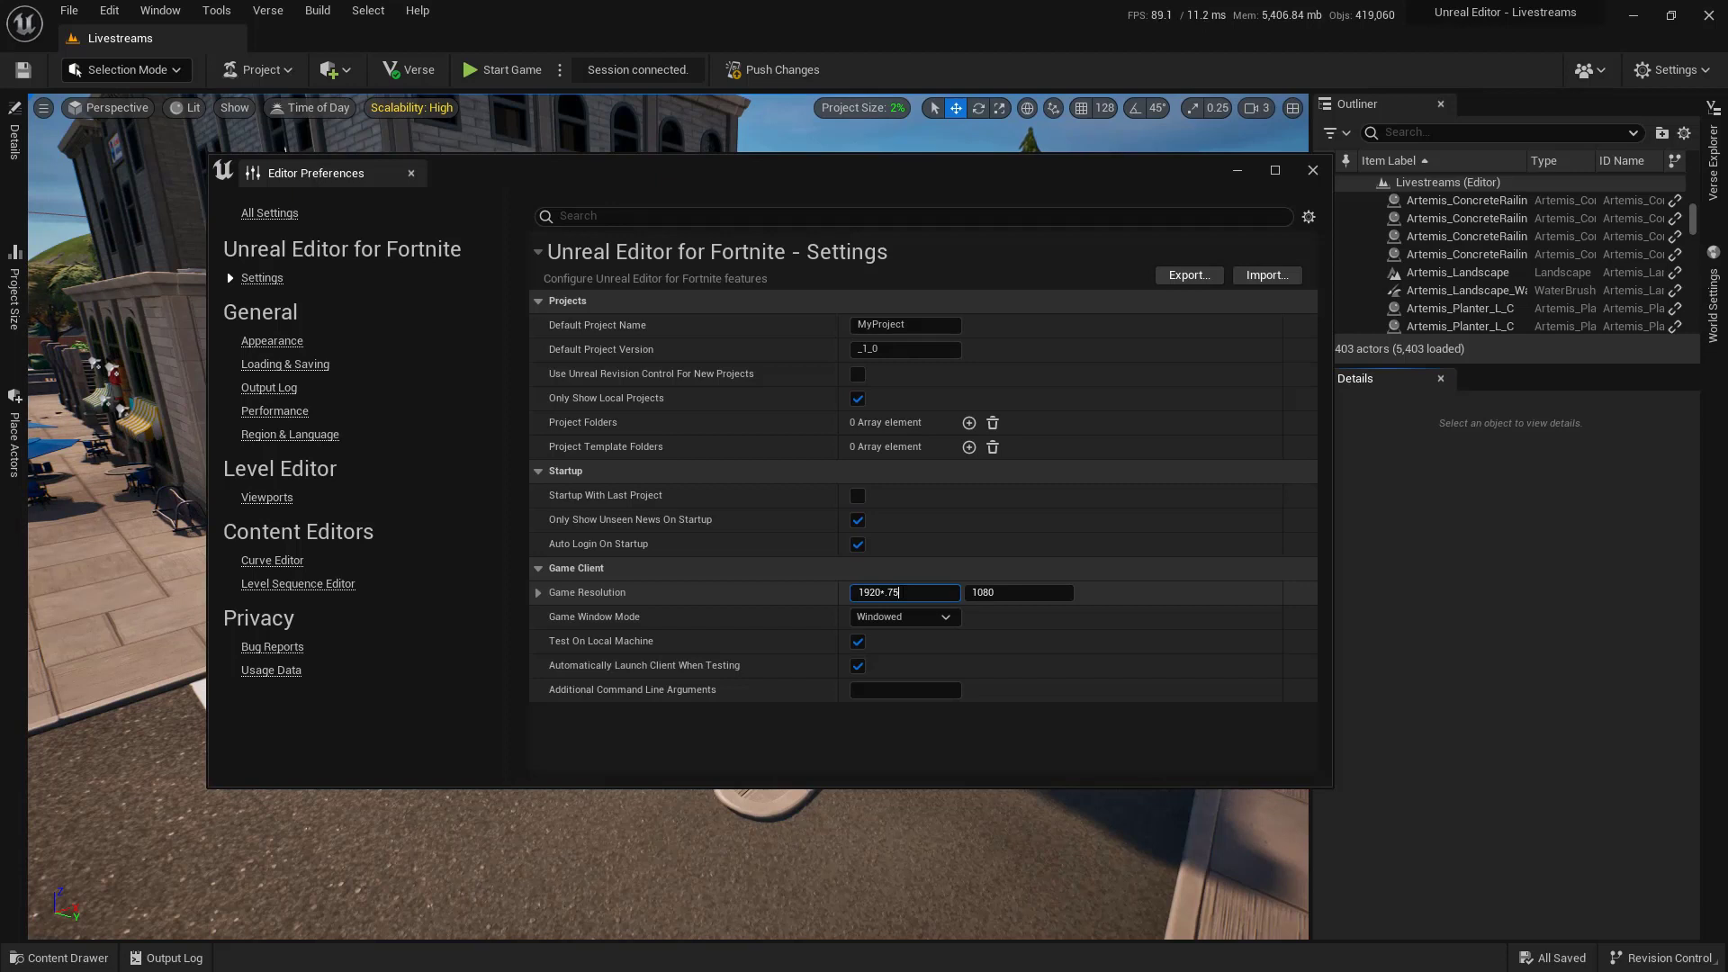
left_click(1021, 590)
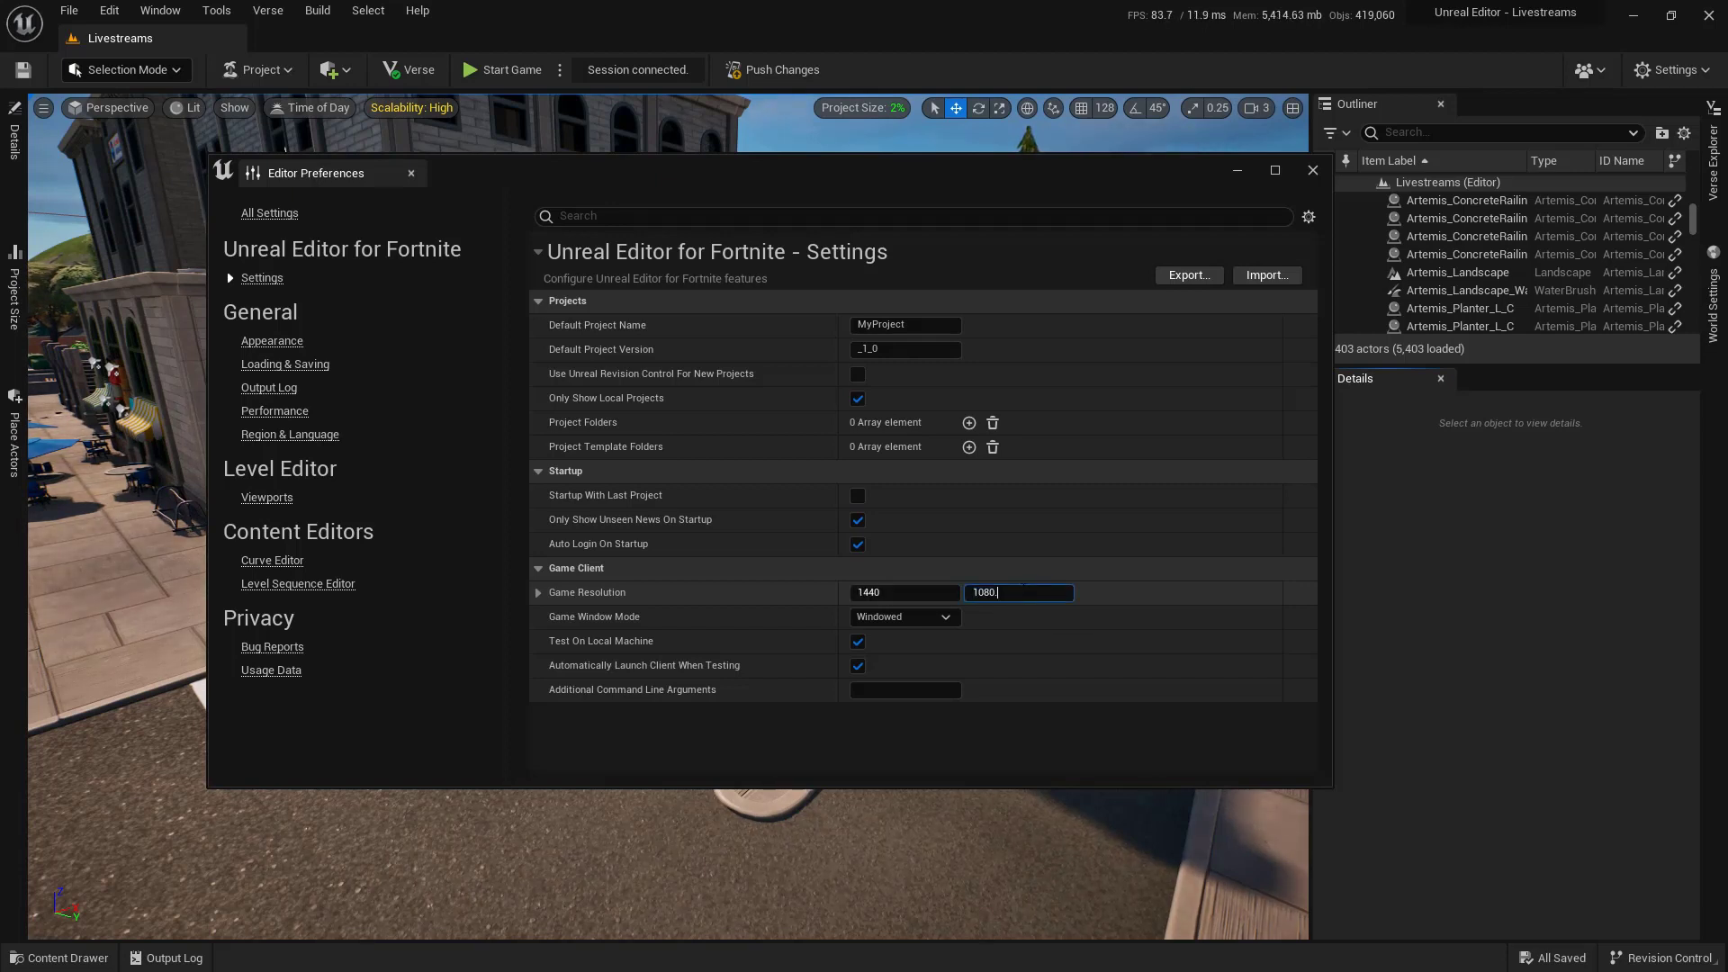
key("BackSpace")
type("*.75")
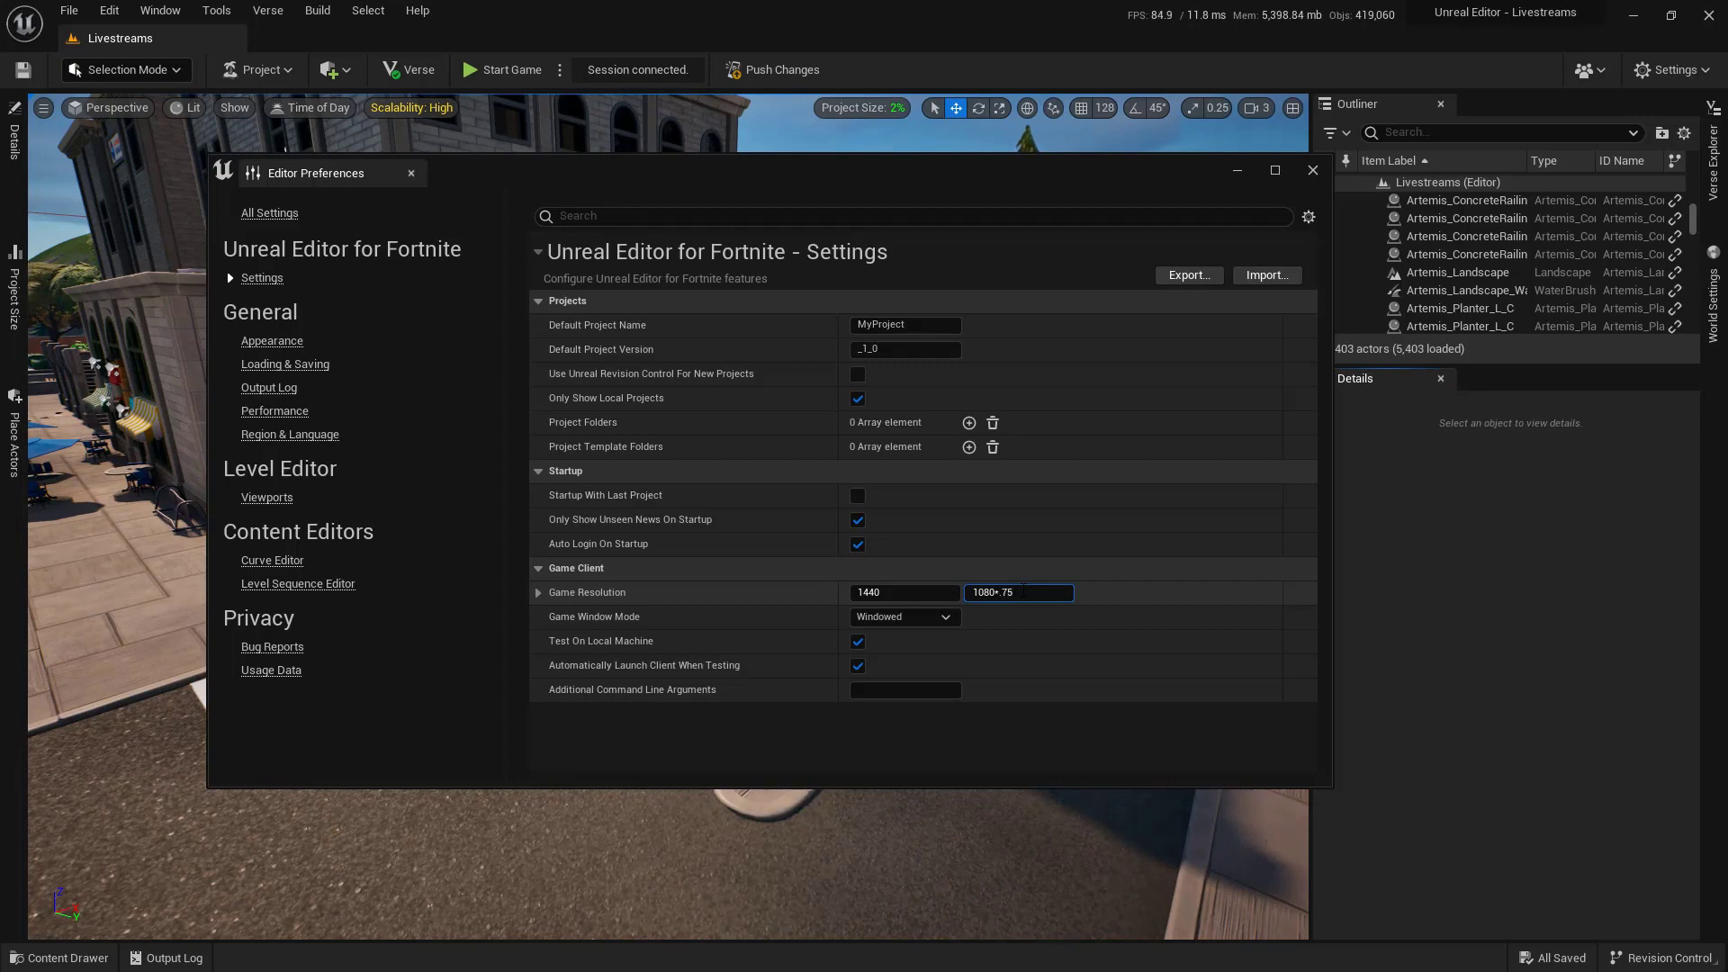
key("Return")
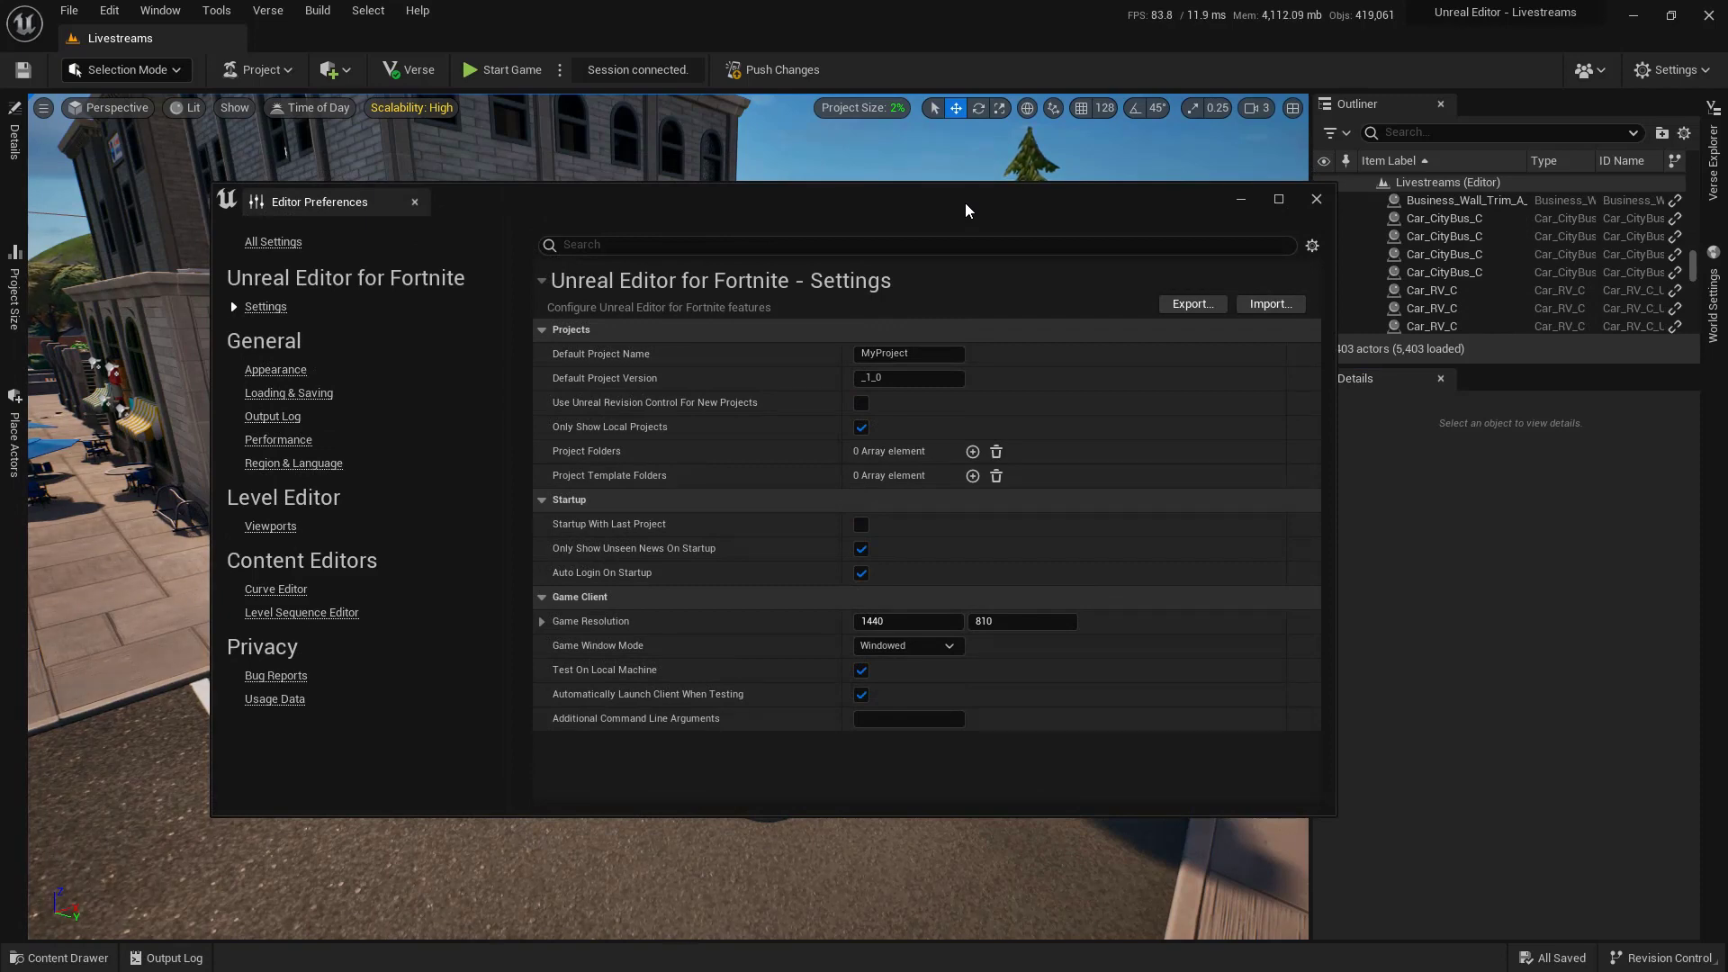
left_click_drag(965, 203, 1727, 269)
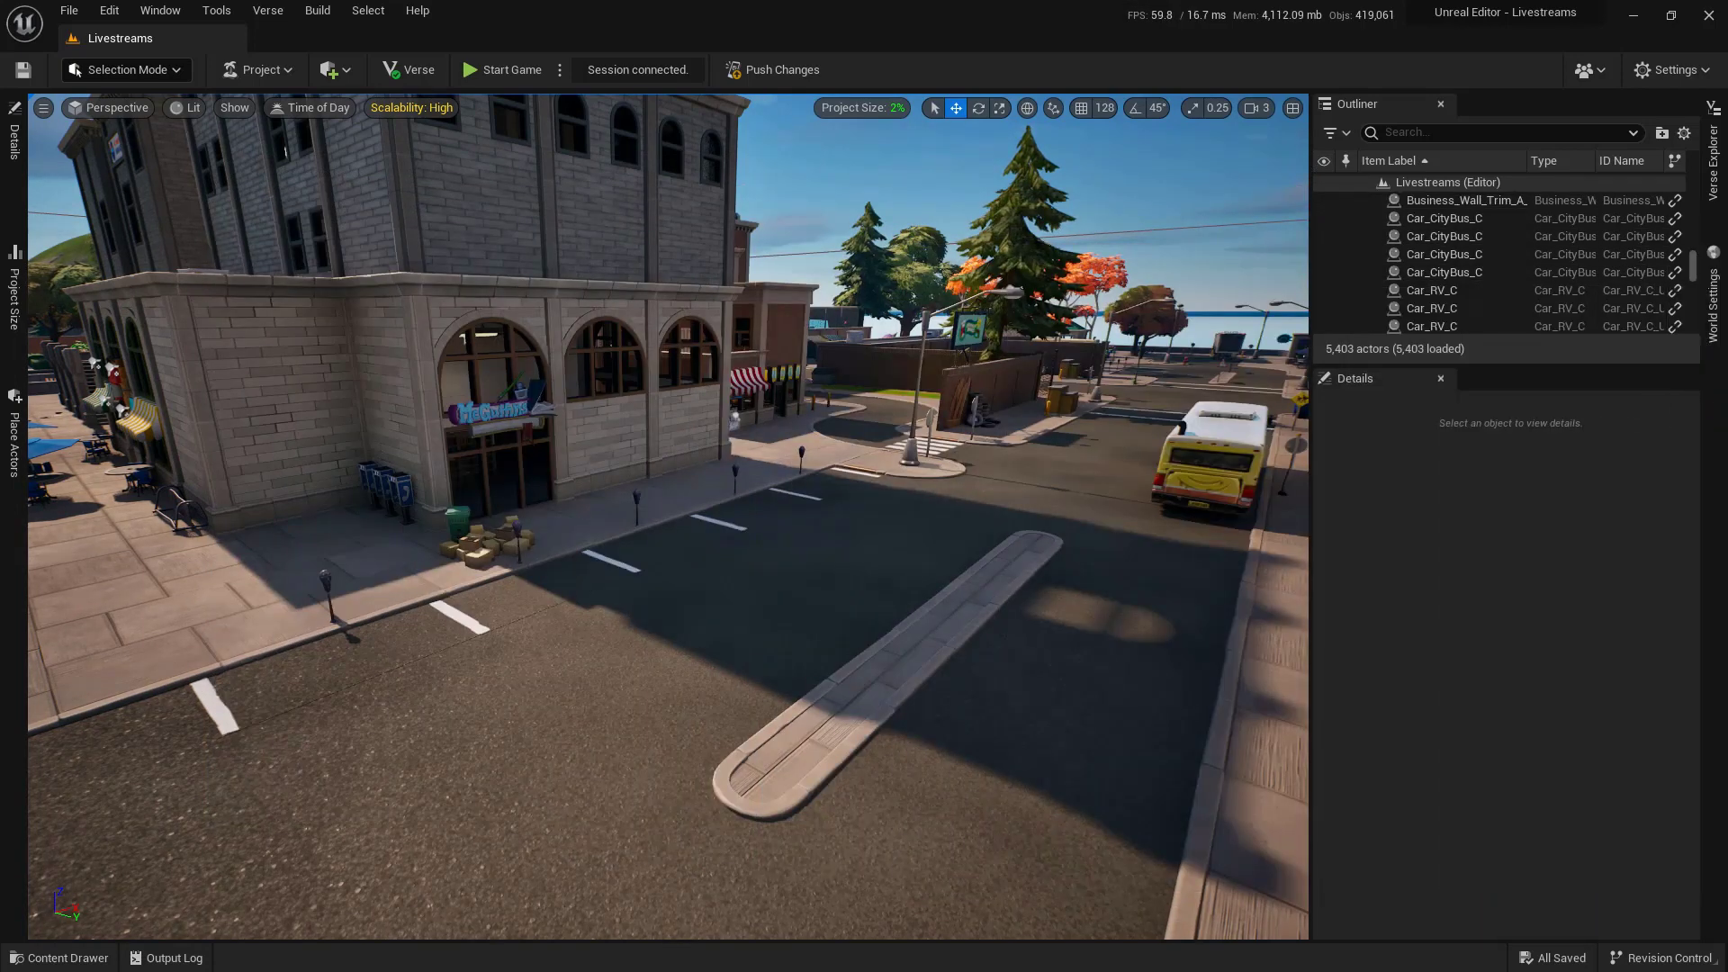
Frame and orbit the view on the city bus, then filter Editor Preferences by 'look and feel' beside it
left_click(1440, 272)
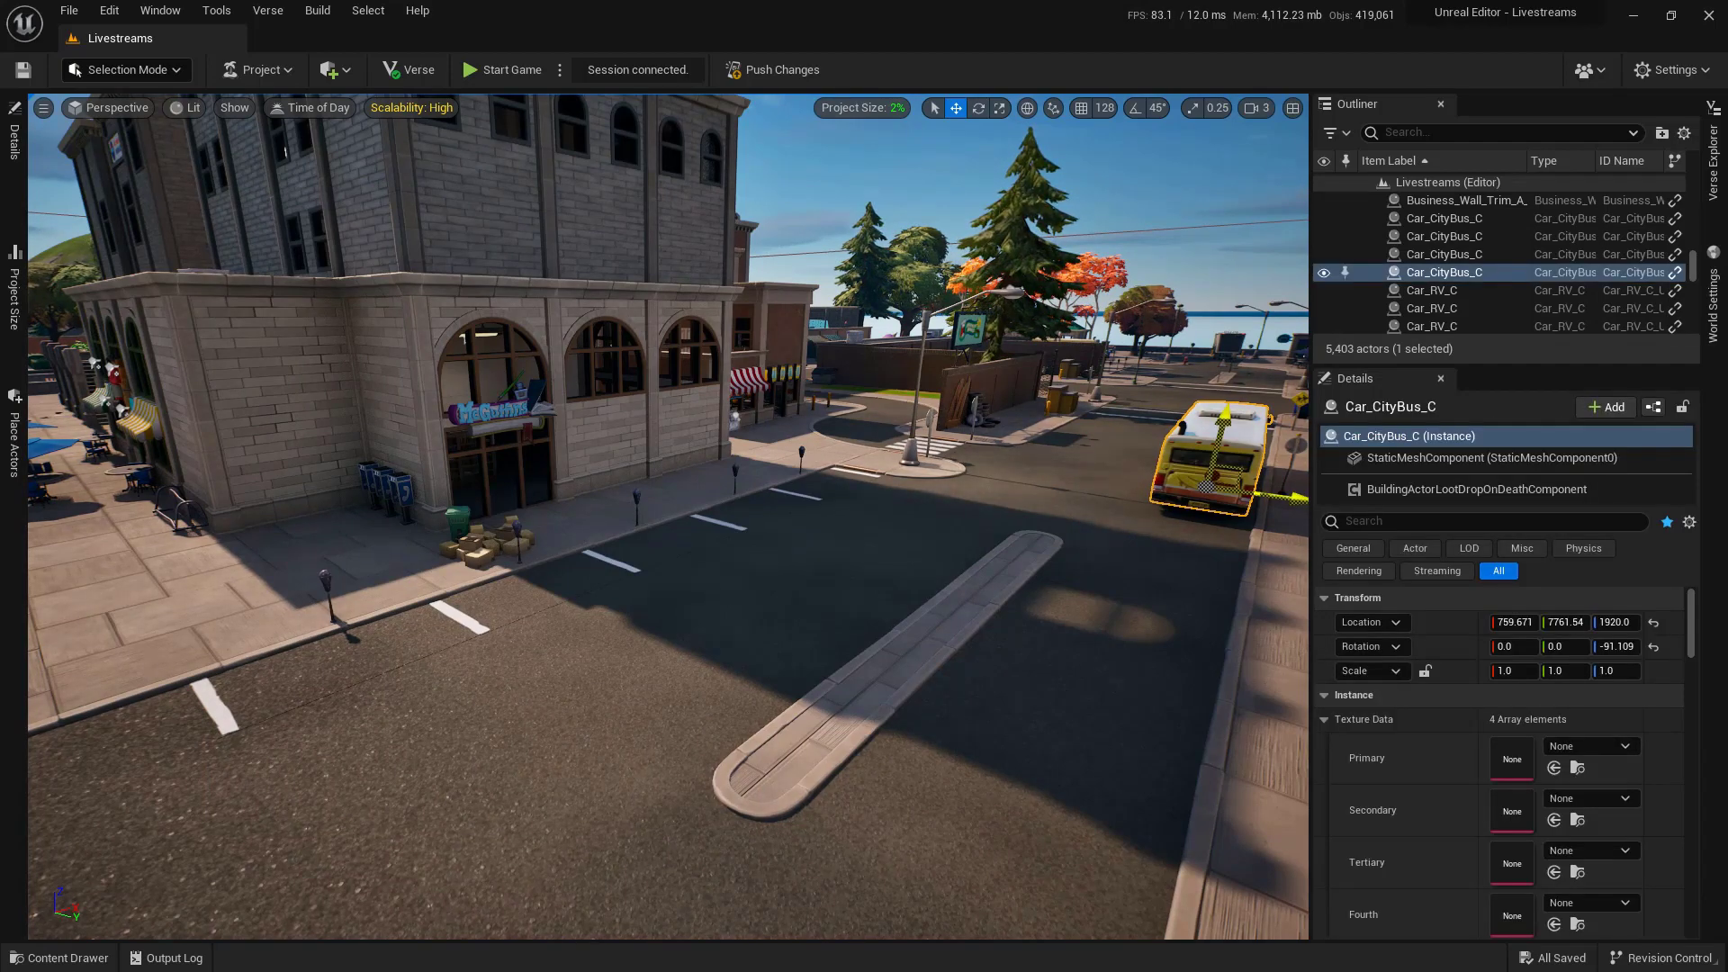
key("f")
left_click_drag(731, 494, 954, 501, "alt")
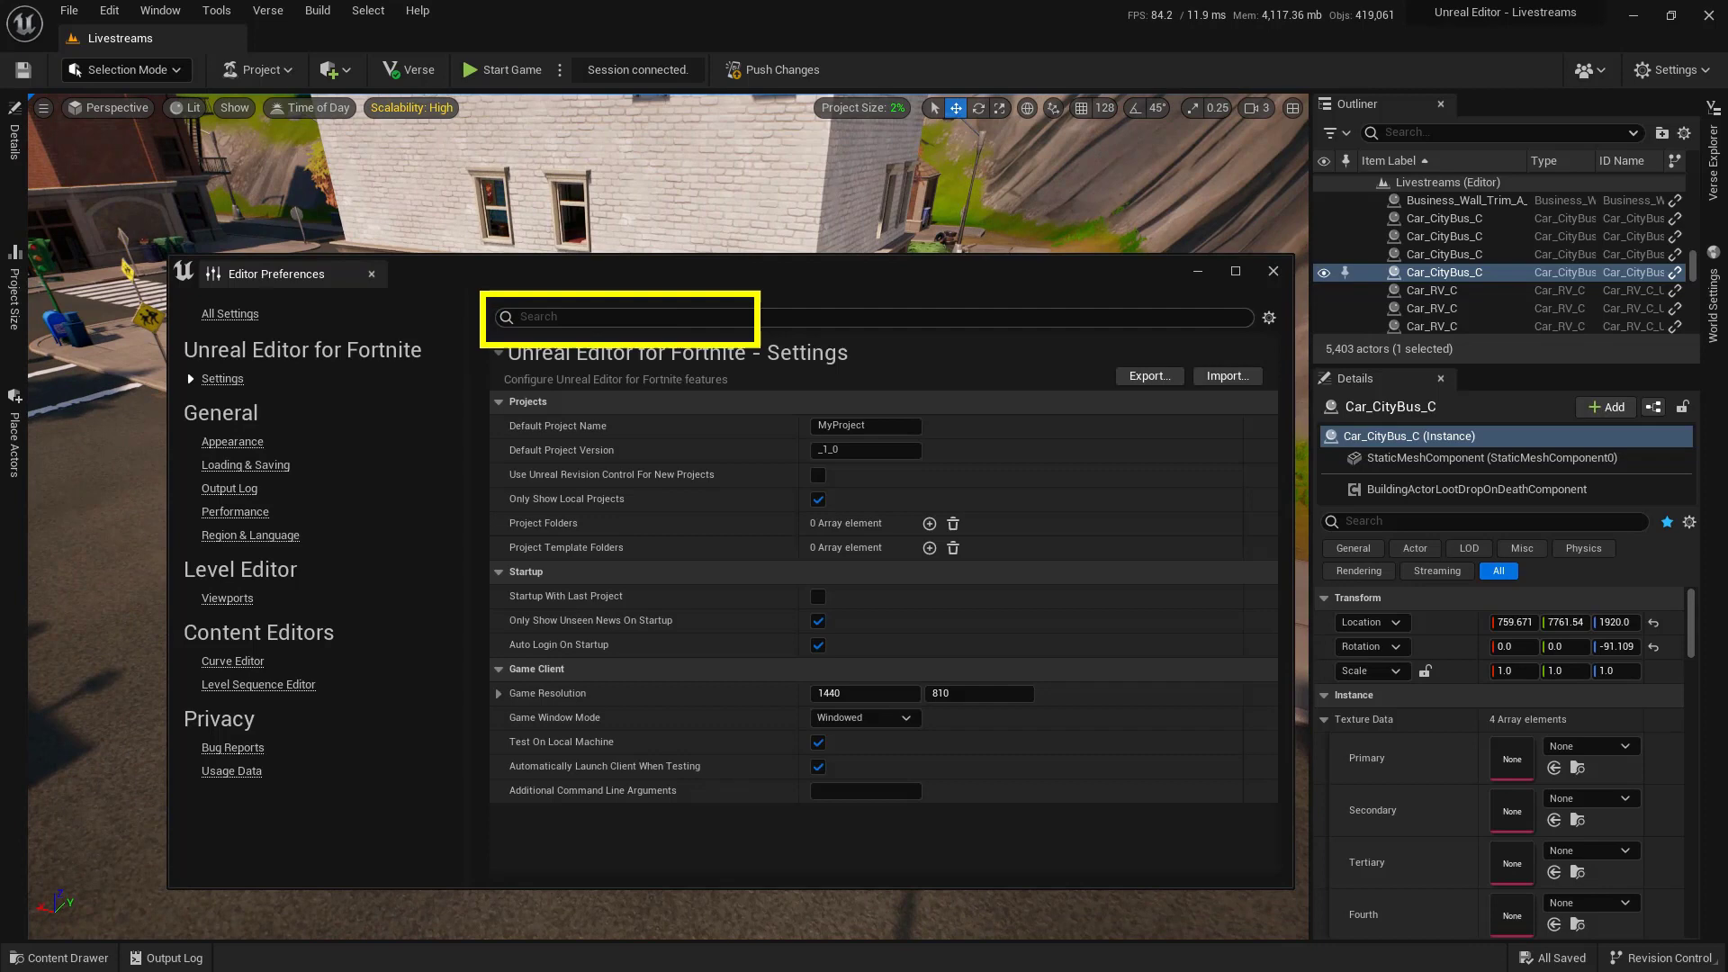
type("look and feel")
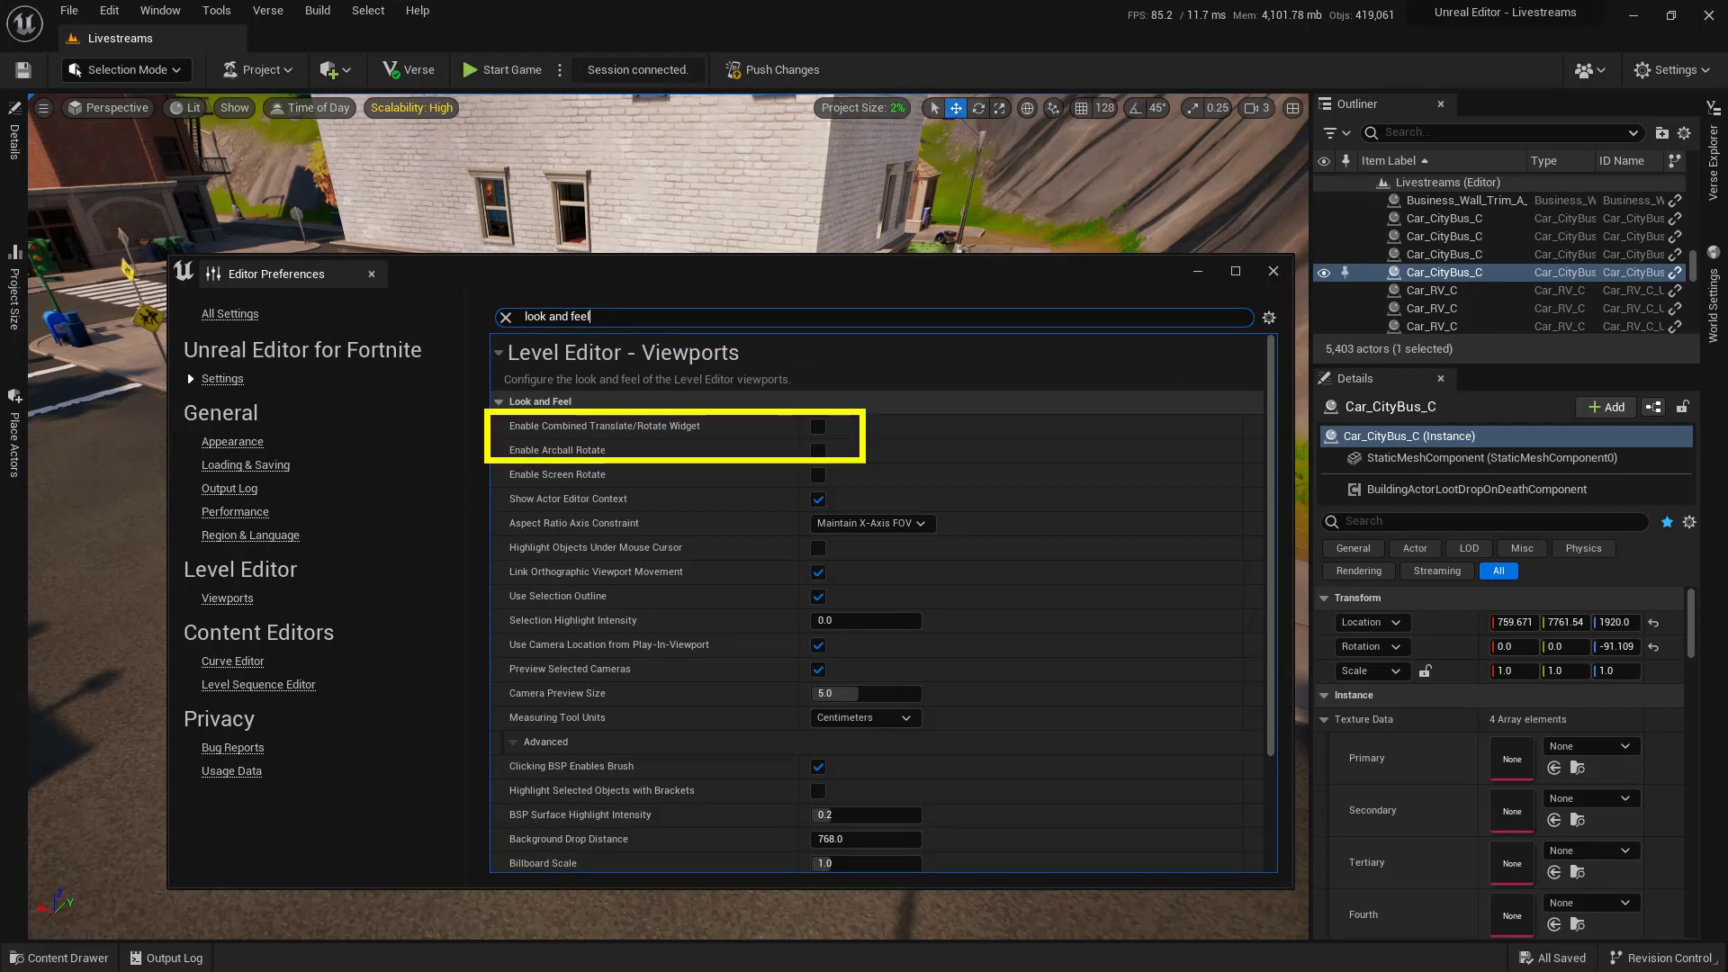
left_click_drag(553, 280, 1348, 273)
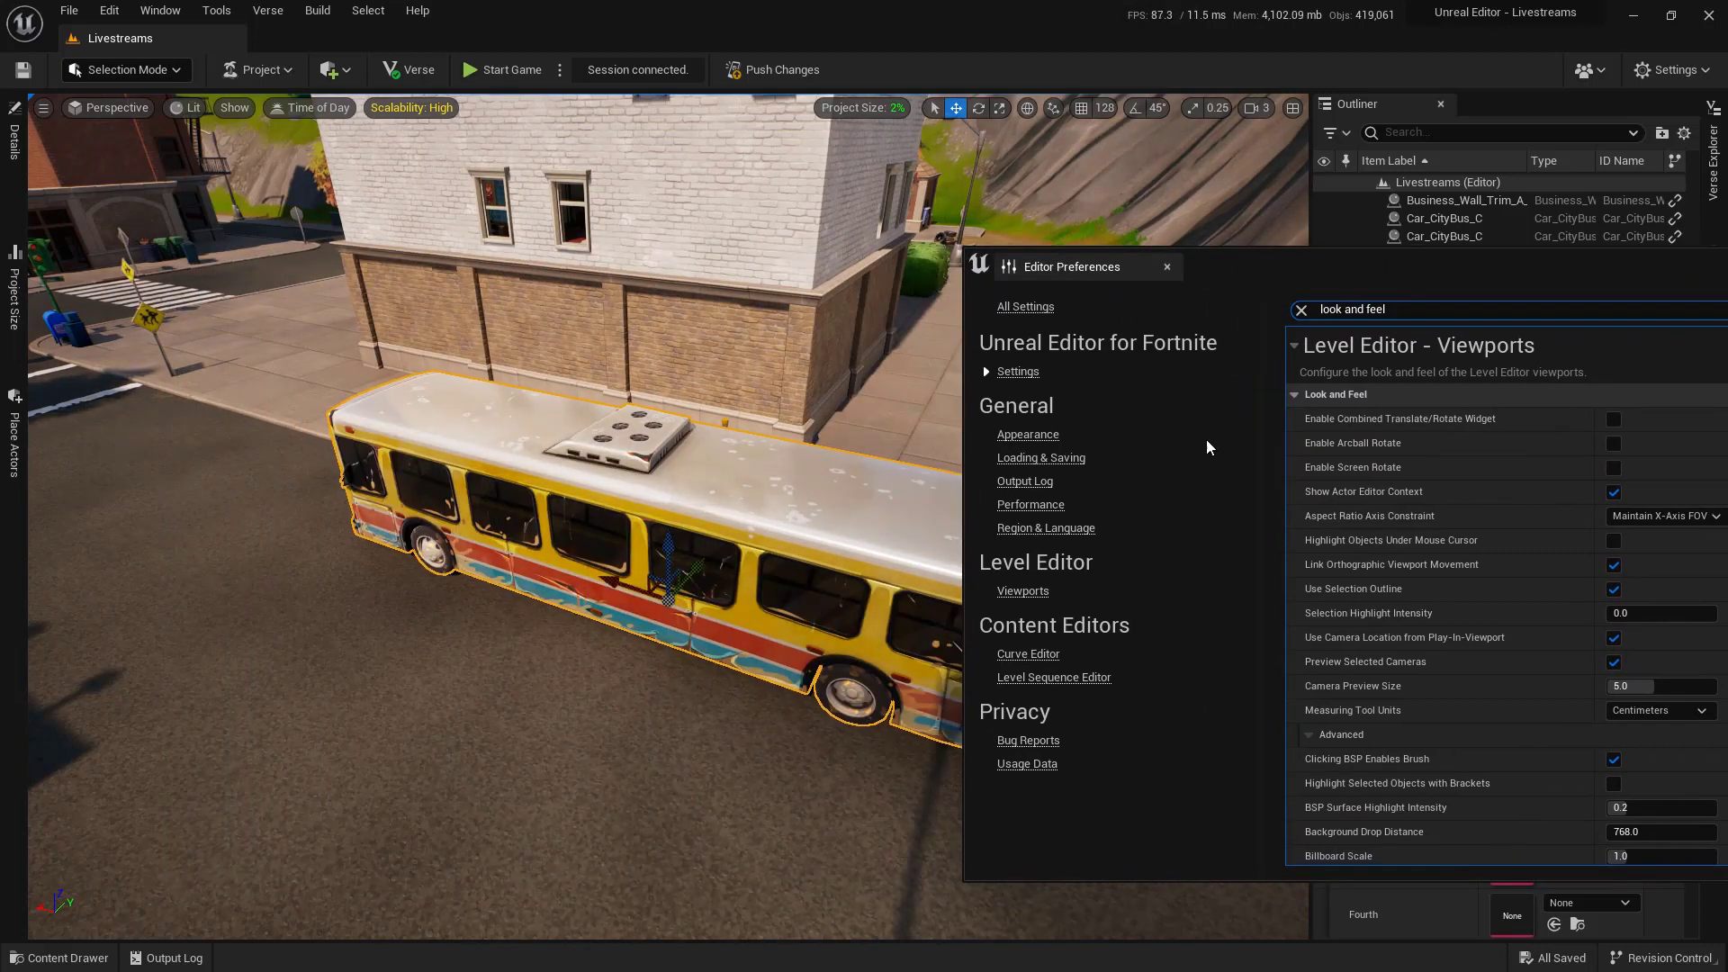
Enable Combined Translate/Rotate Widget, slide the bus further along the road and view it from above
left_click(1613, 421)
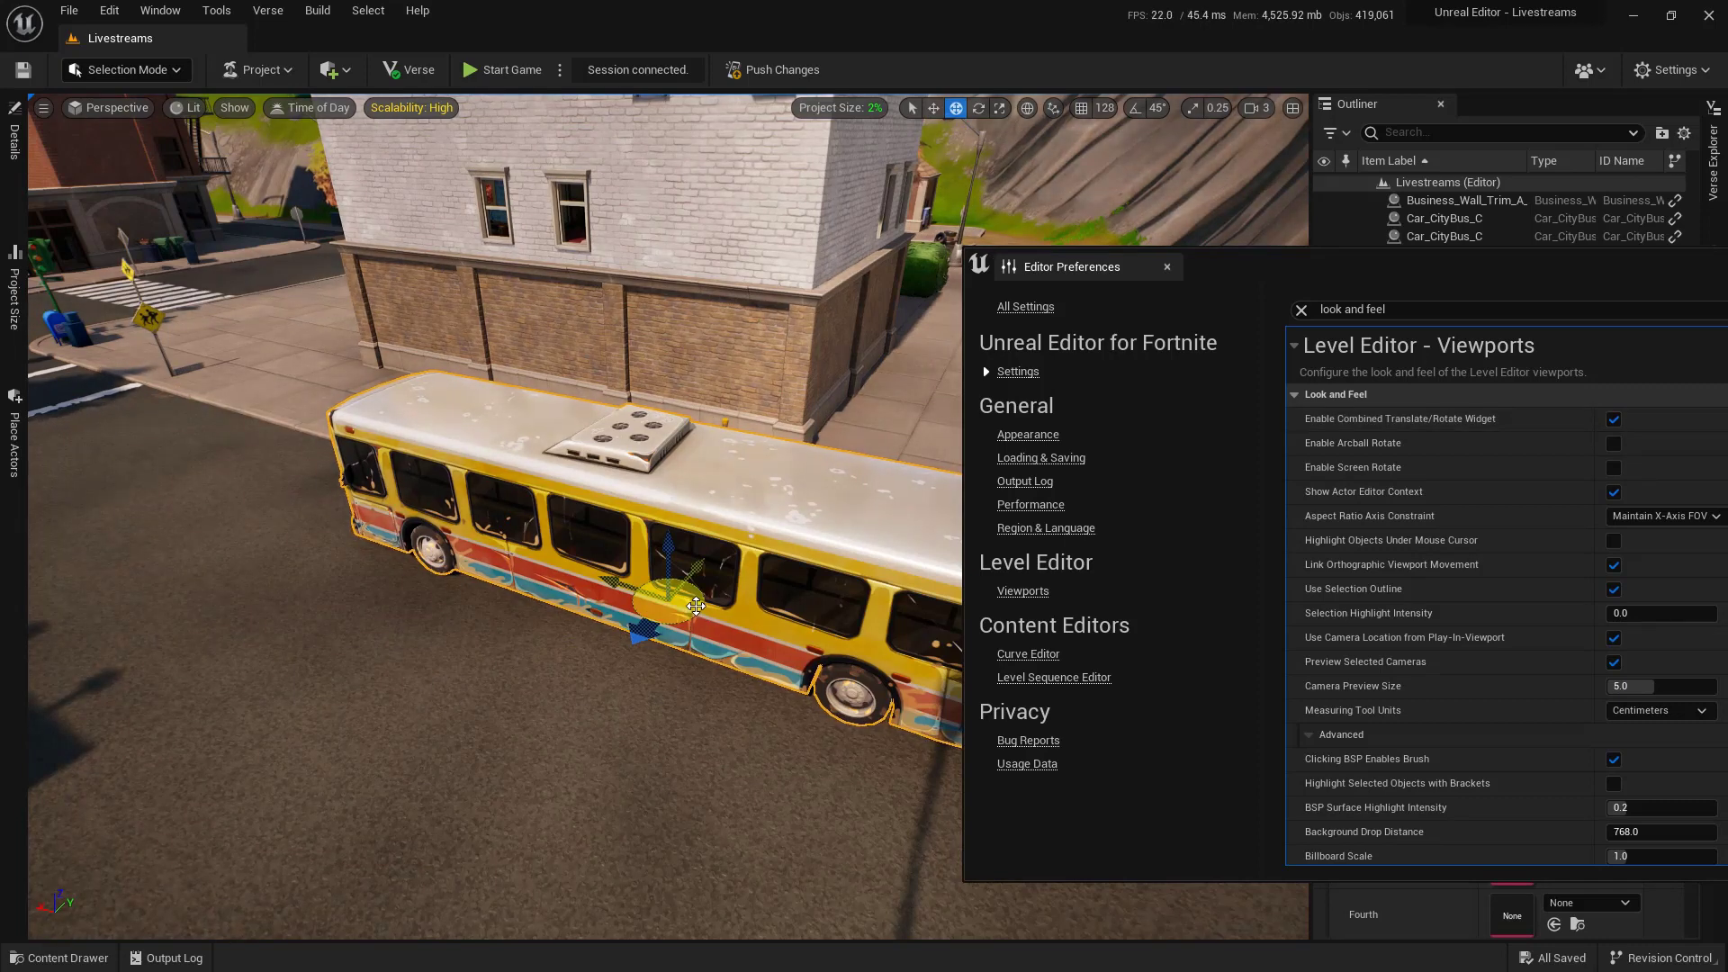
left_click_drag(696, 606, 631, 627)
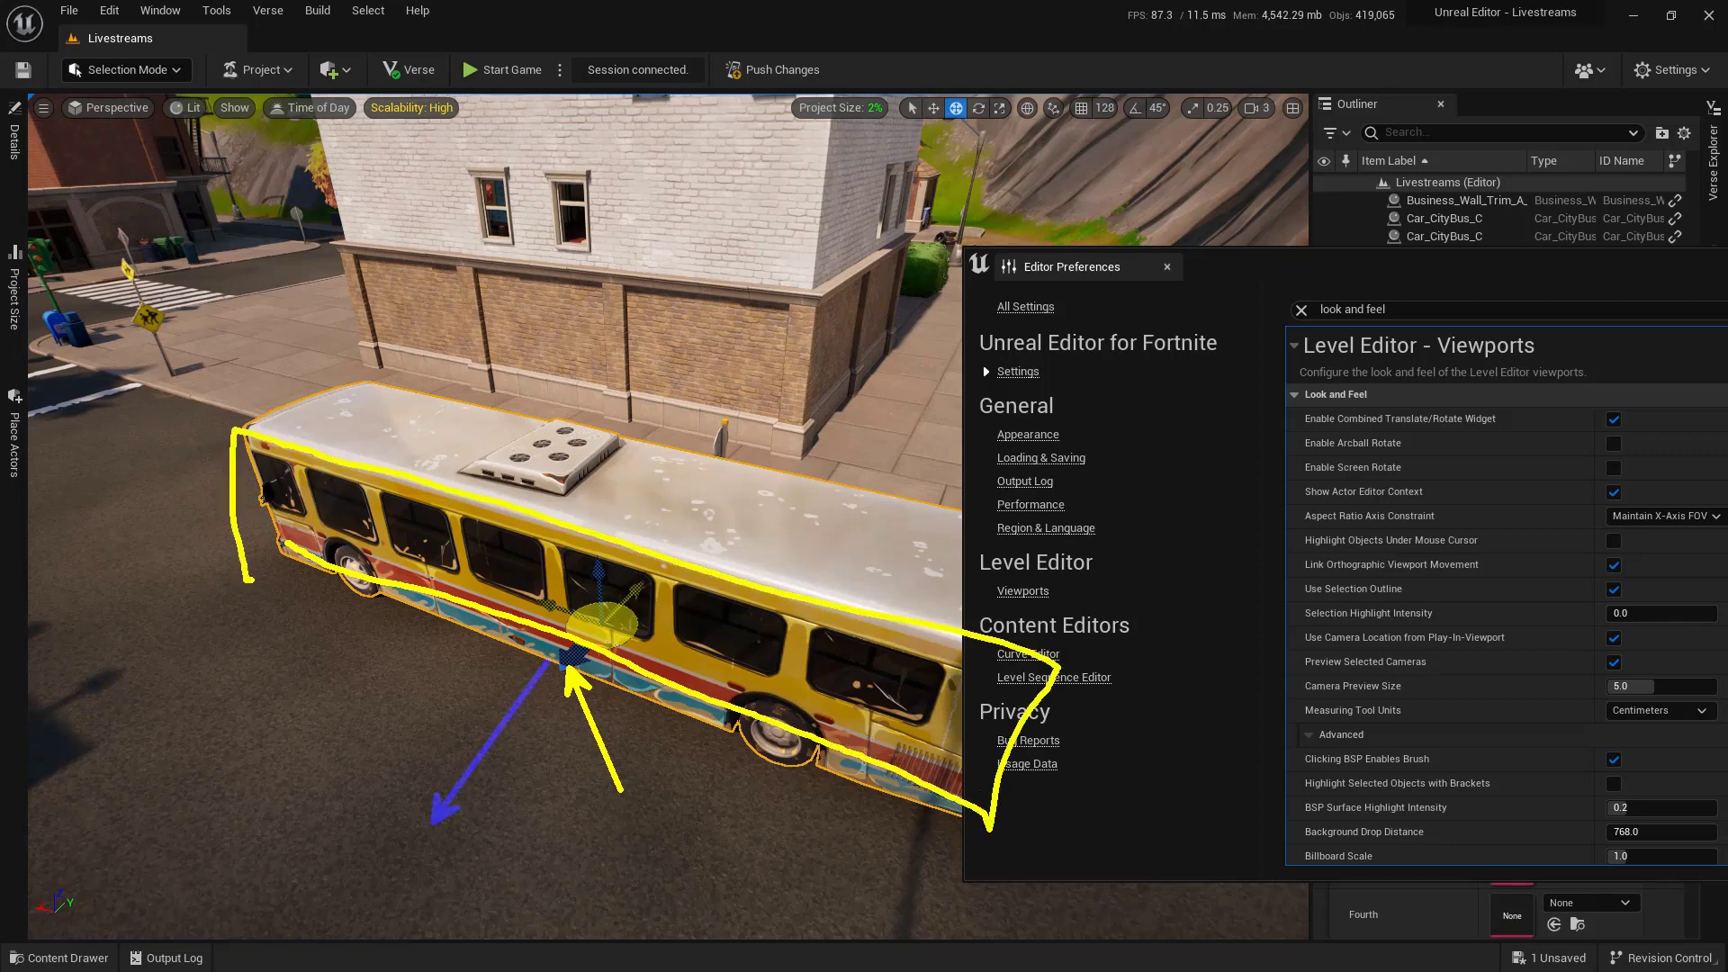
mouse_move(396, 666)
left_mouse_down("alt")
mouse_move(398, 710)
mouse_move(465, 359)
mouse_move(324, 513)
mouse_move(450, 684)
mouse_move(586, 717)
mouse_move(705, 814)
mouse_move(780, 818)
mouse_move(864, 787)
mouse_move(420, 834)
left_mouse_up("alt")
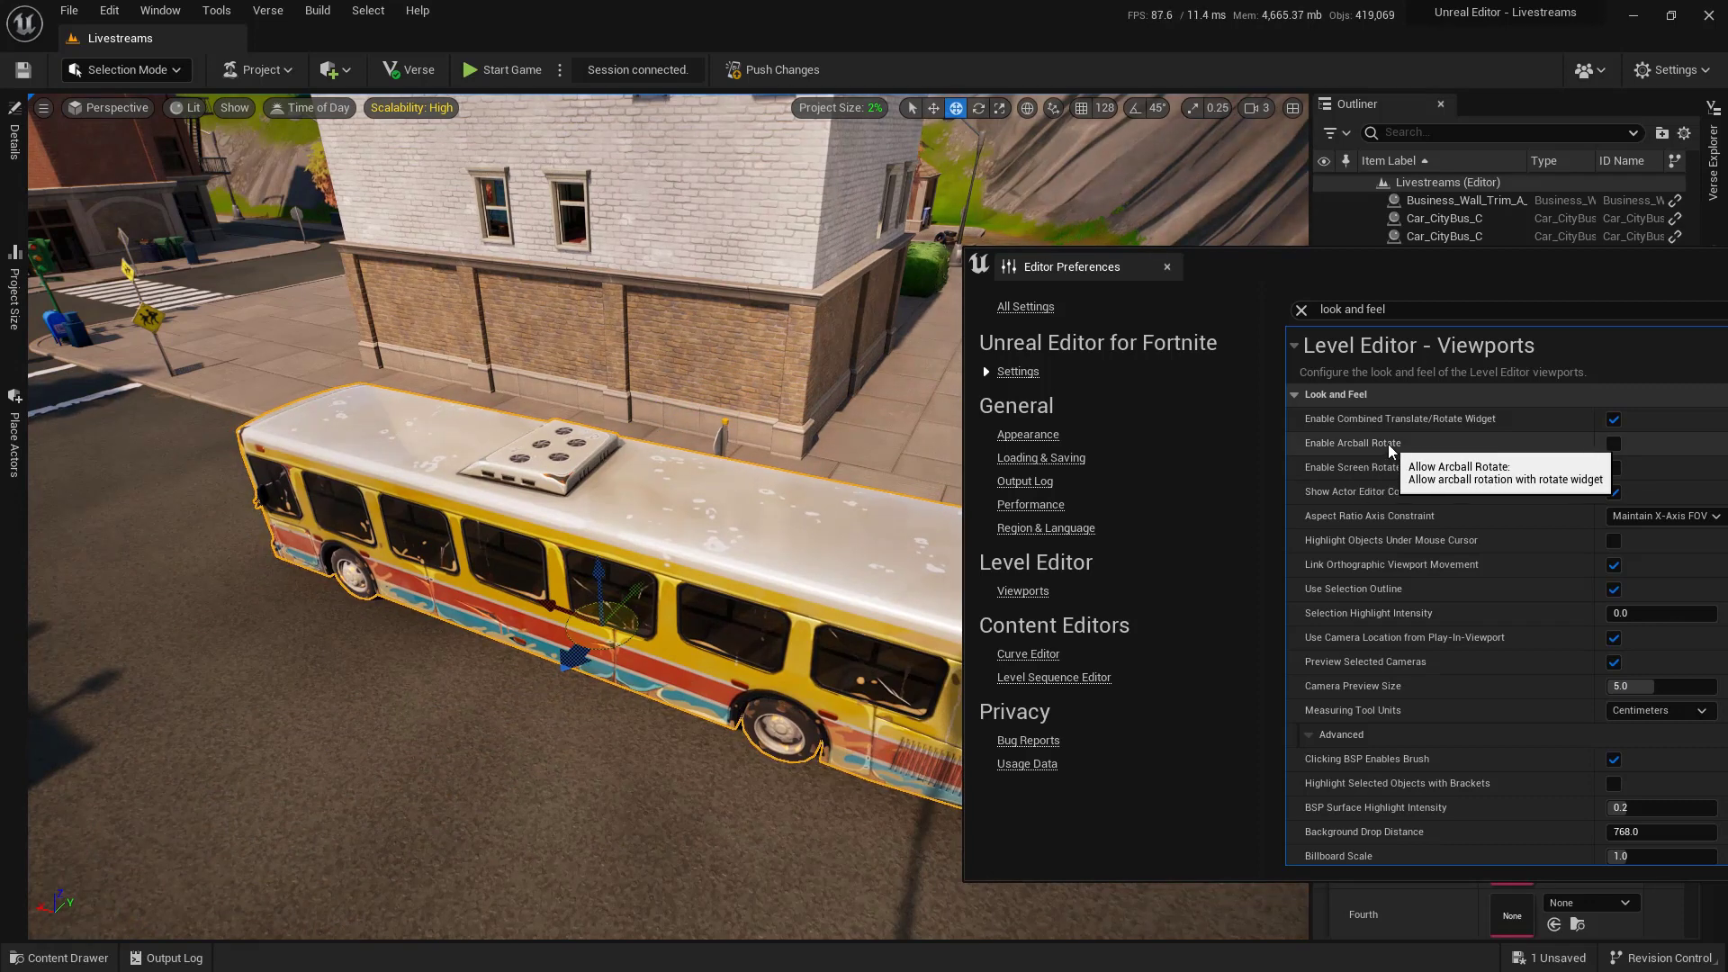
With the Rotate tool, turn the front rock of the pile about -1.99° around its vertical axis
right_click(677, 532)
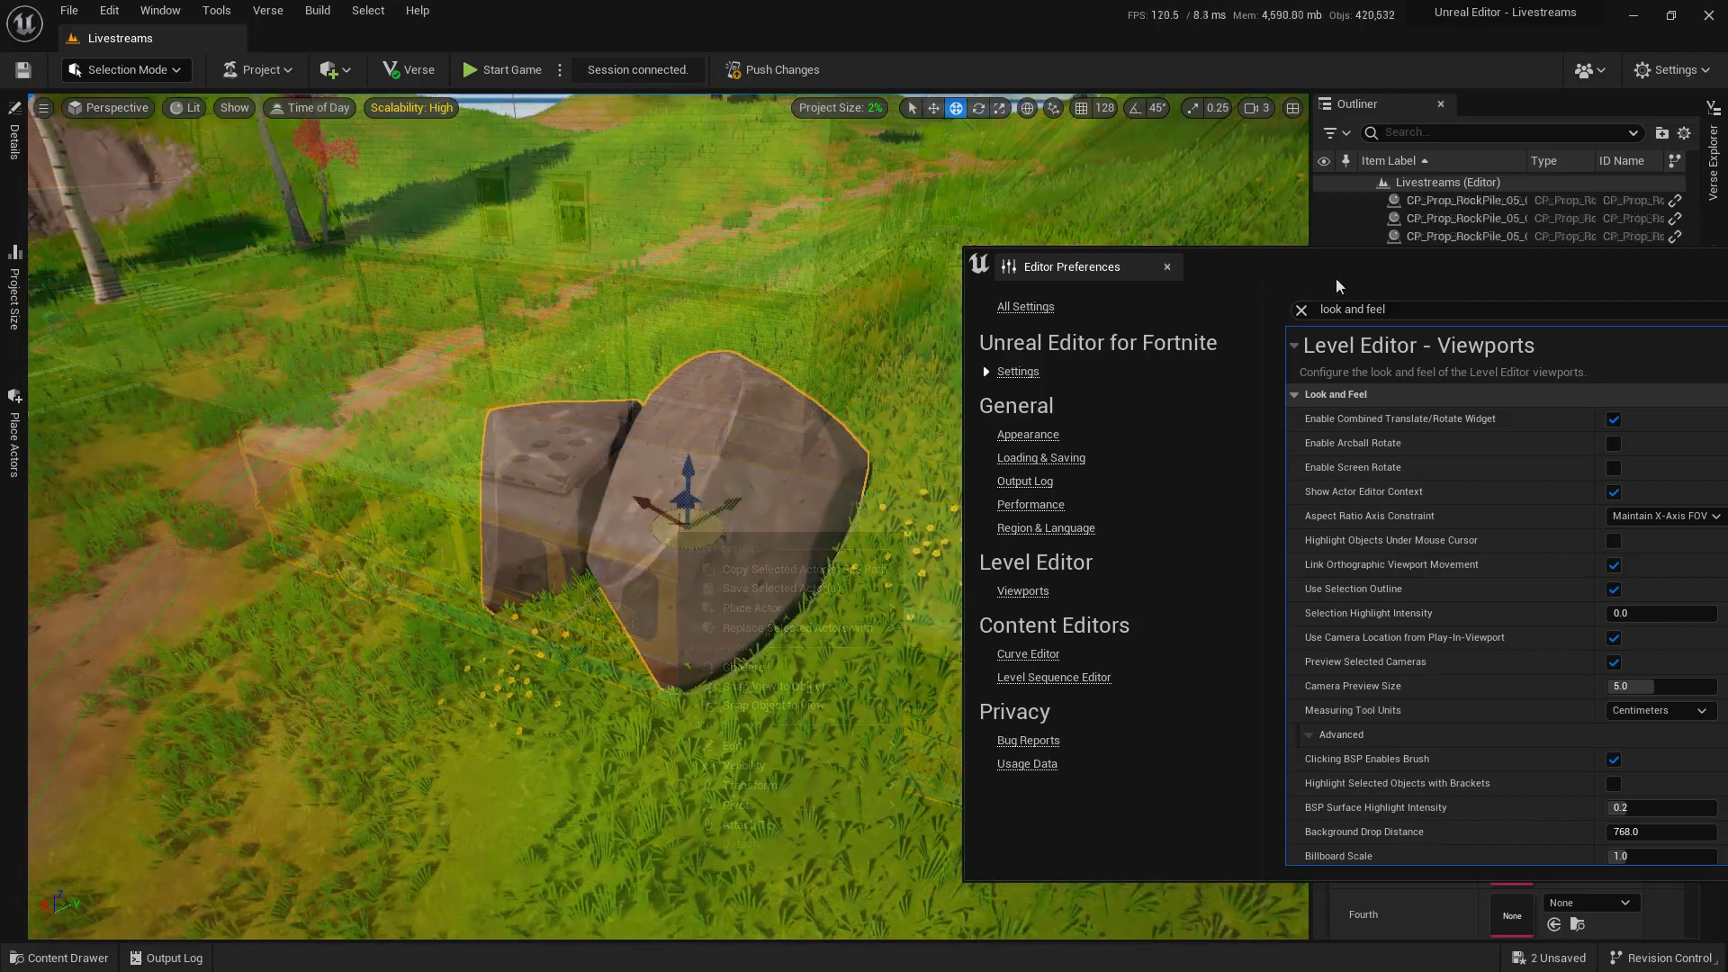
left_click(978, 108)
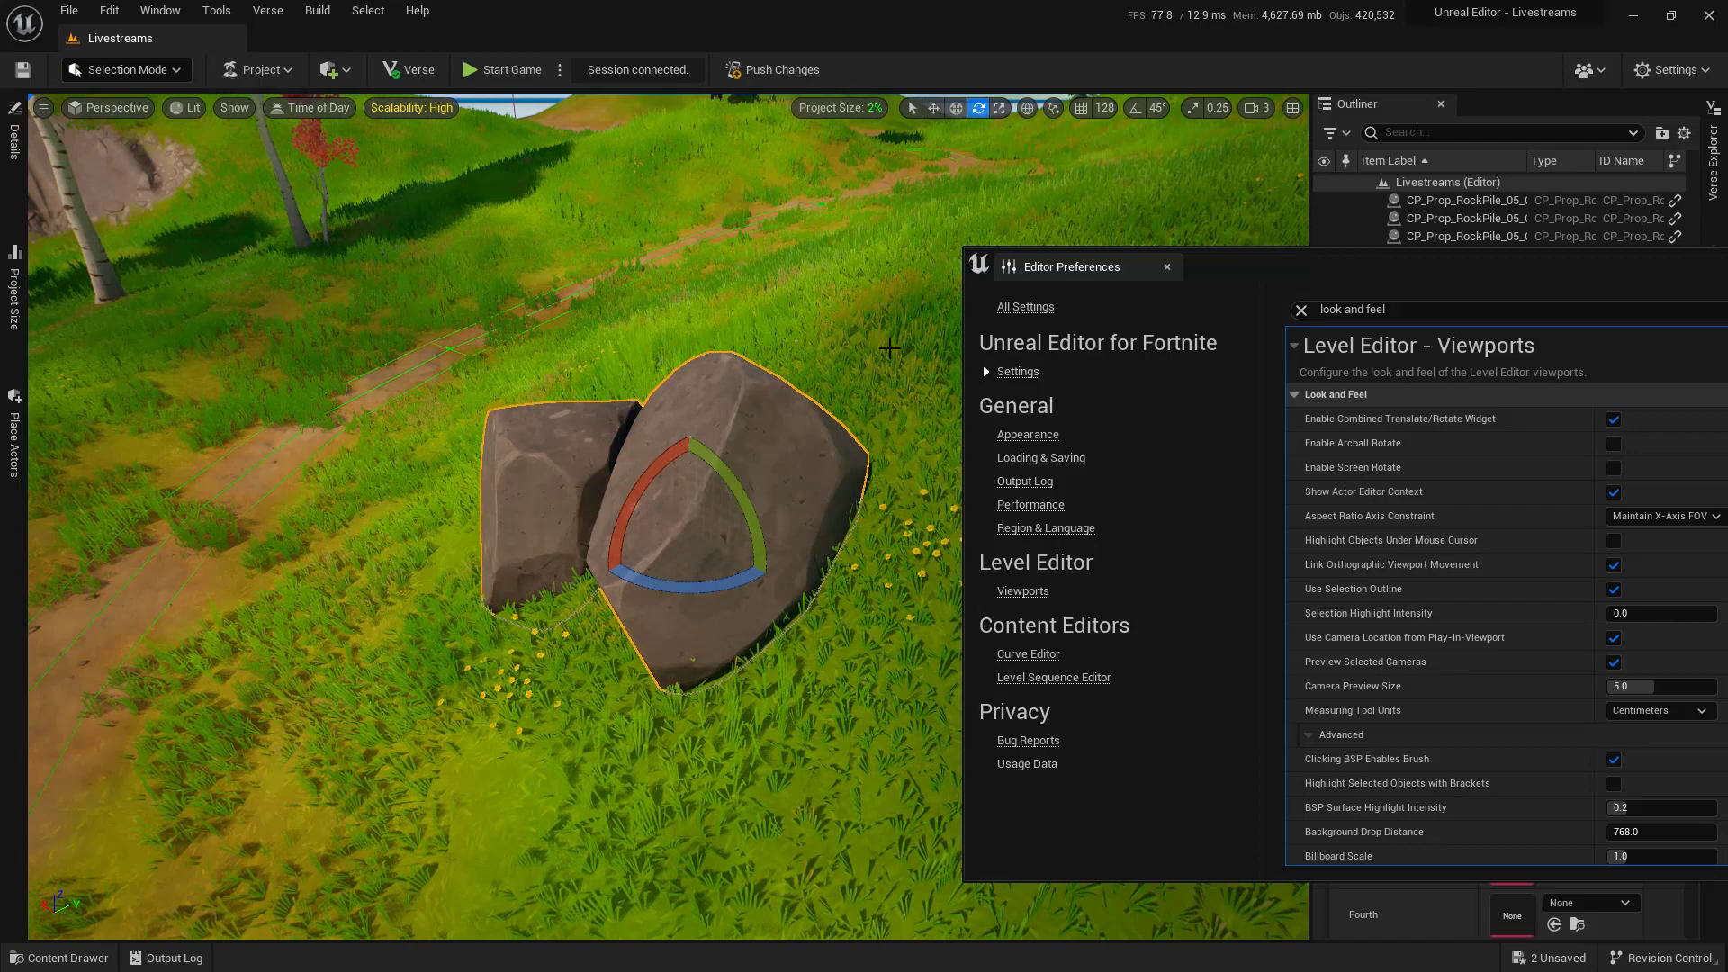
mouse_move(689, 587)
left_mouse_down()
mouse_move(598, 462)
mouse_move(635, 505)
mouse_move(678, 386)
mouse_move(669, 592)
left_mouse_up()
Check Enable Arcball Rotate in the Viewports preferences and freely rotate the pair of rocks with it
right_click_drag(669, 592, 694, 504)
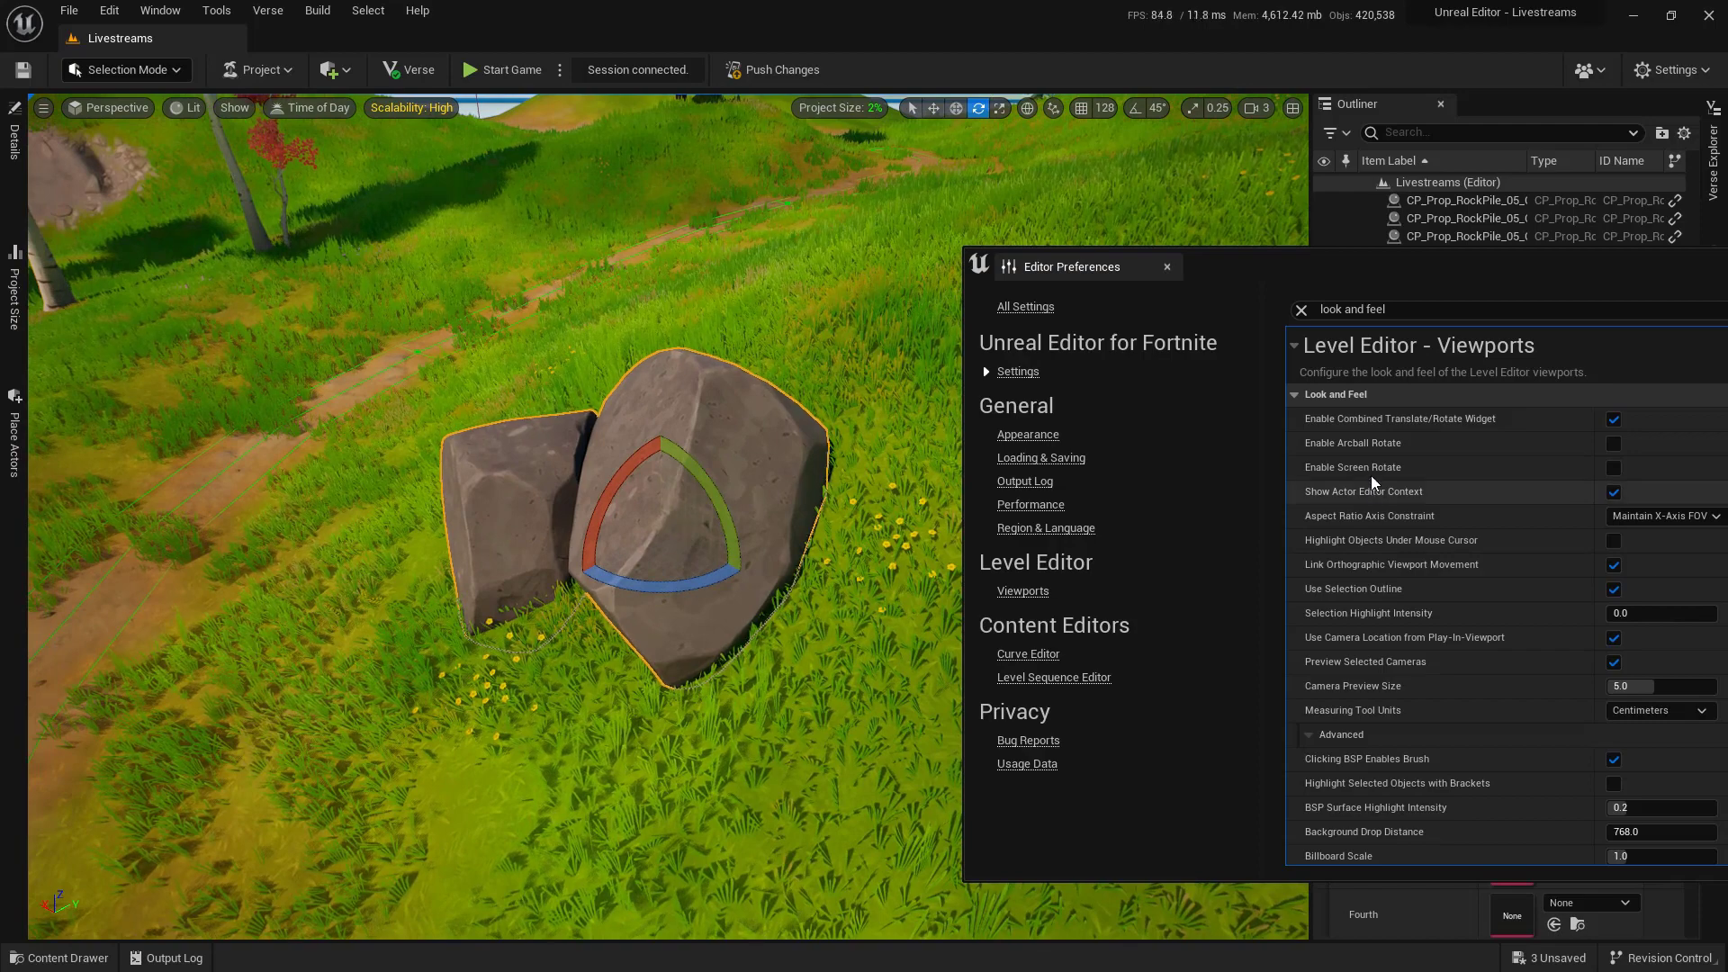
left_click(1613, 444)
left_click_drag(660, 527, 715, 446)
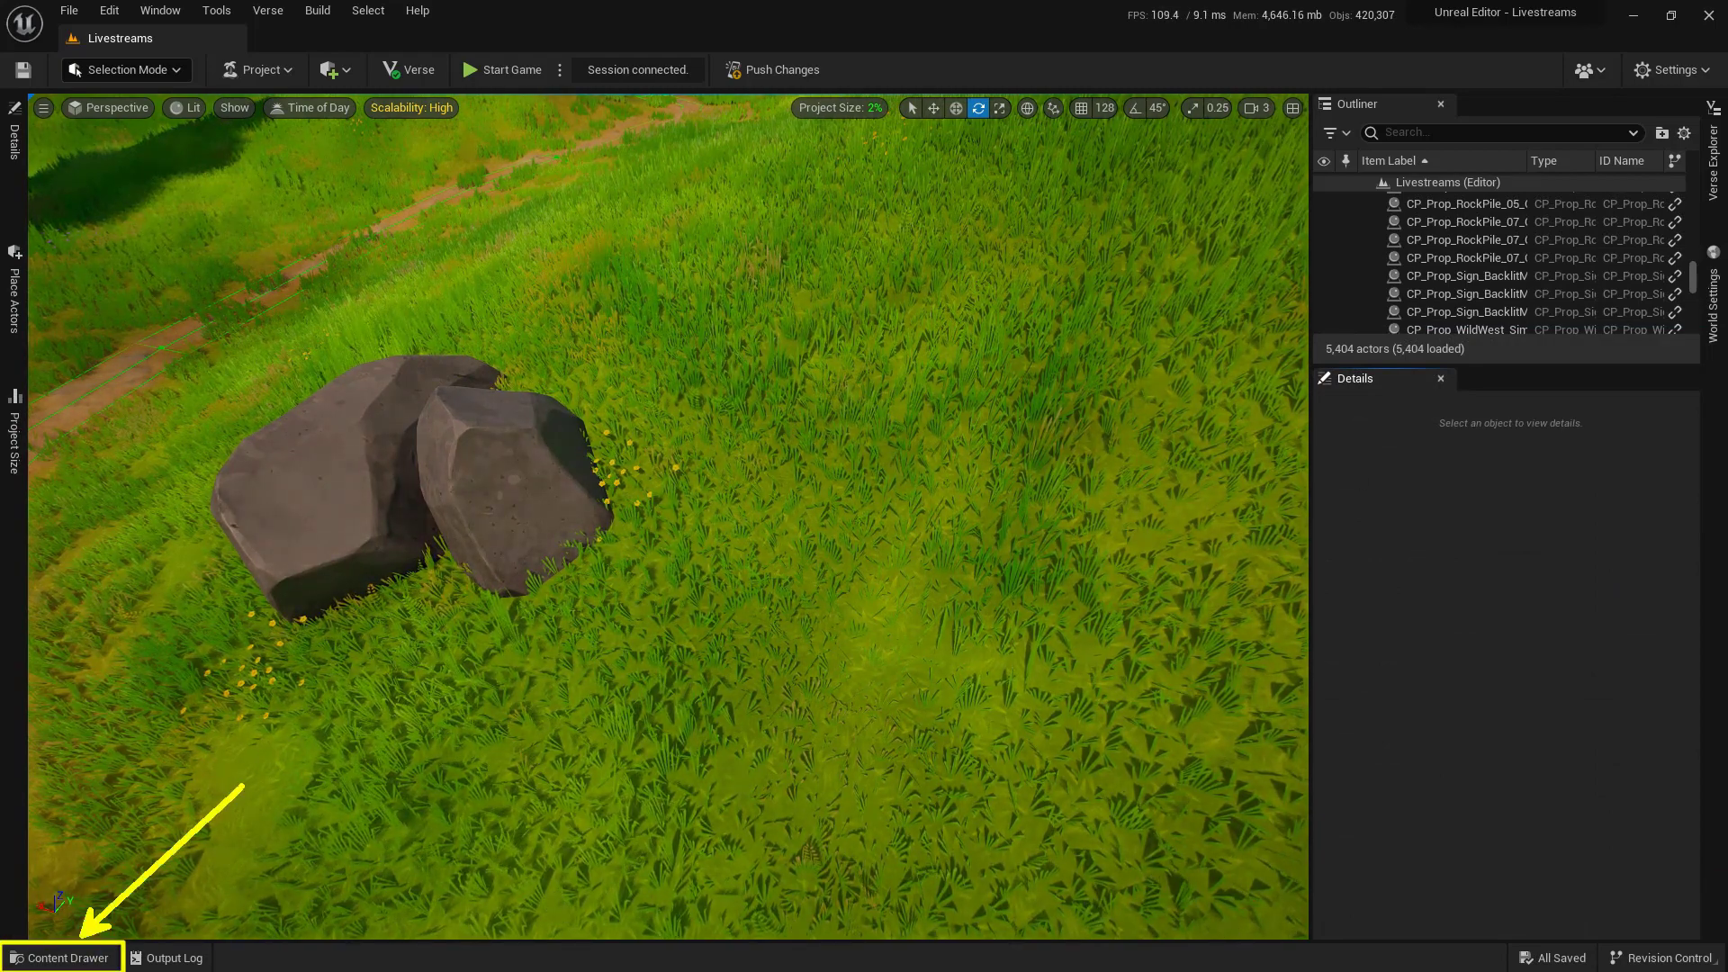
Filter the Epic folder in the Content Drawer to Material > Material Instance, showing 88 items
left_click(58, 958)
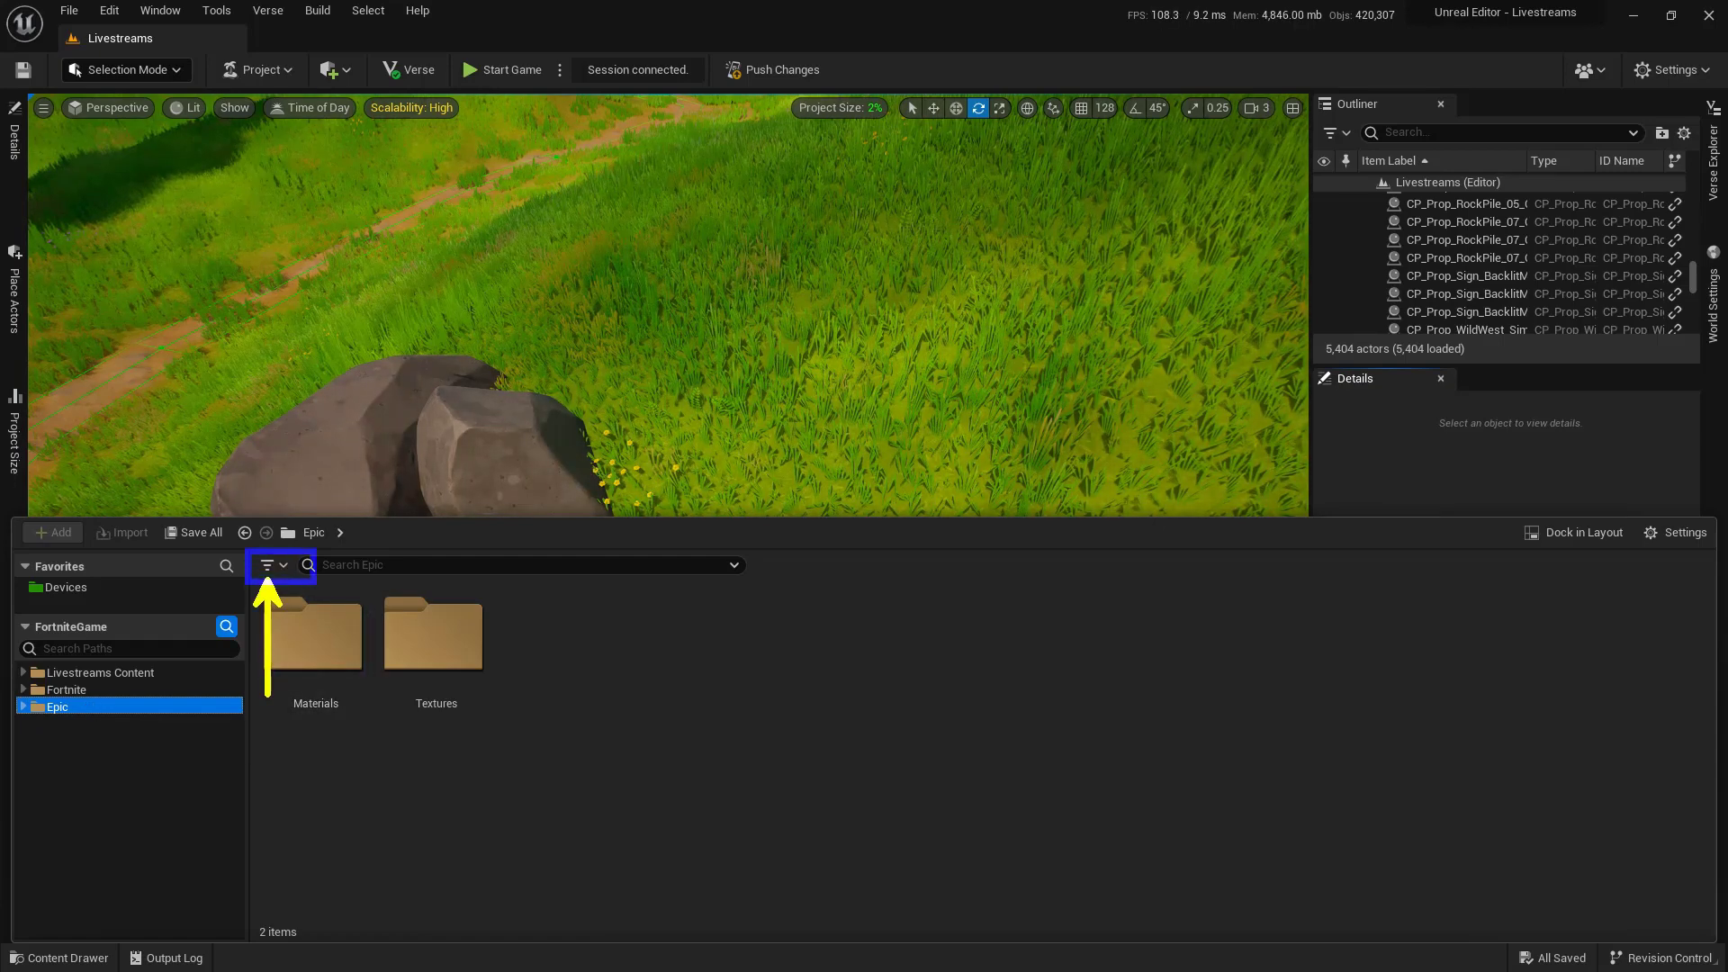
left_click(268, 565)
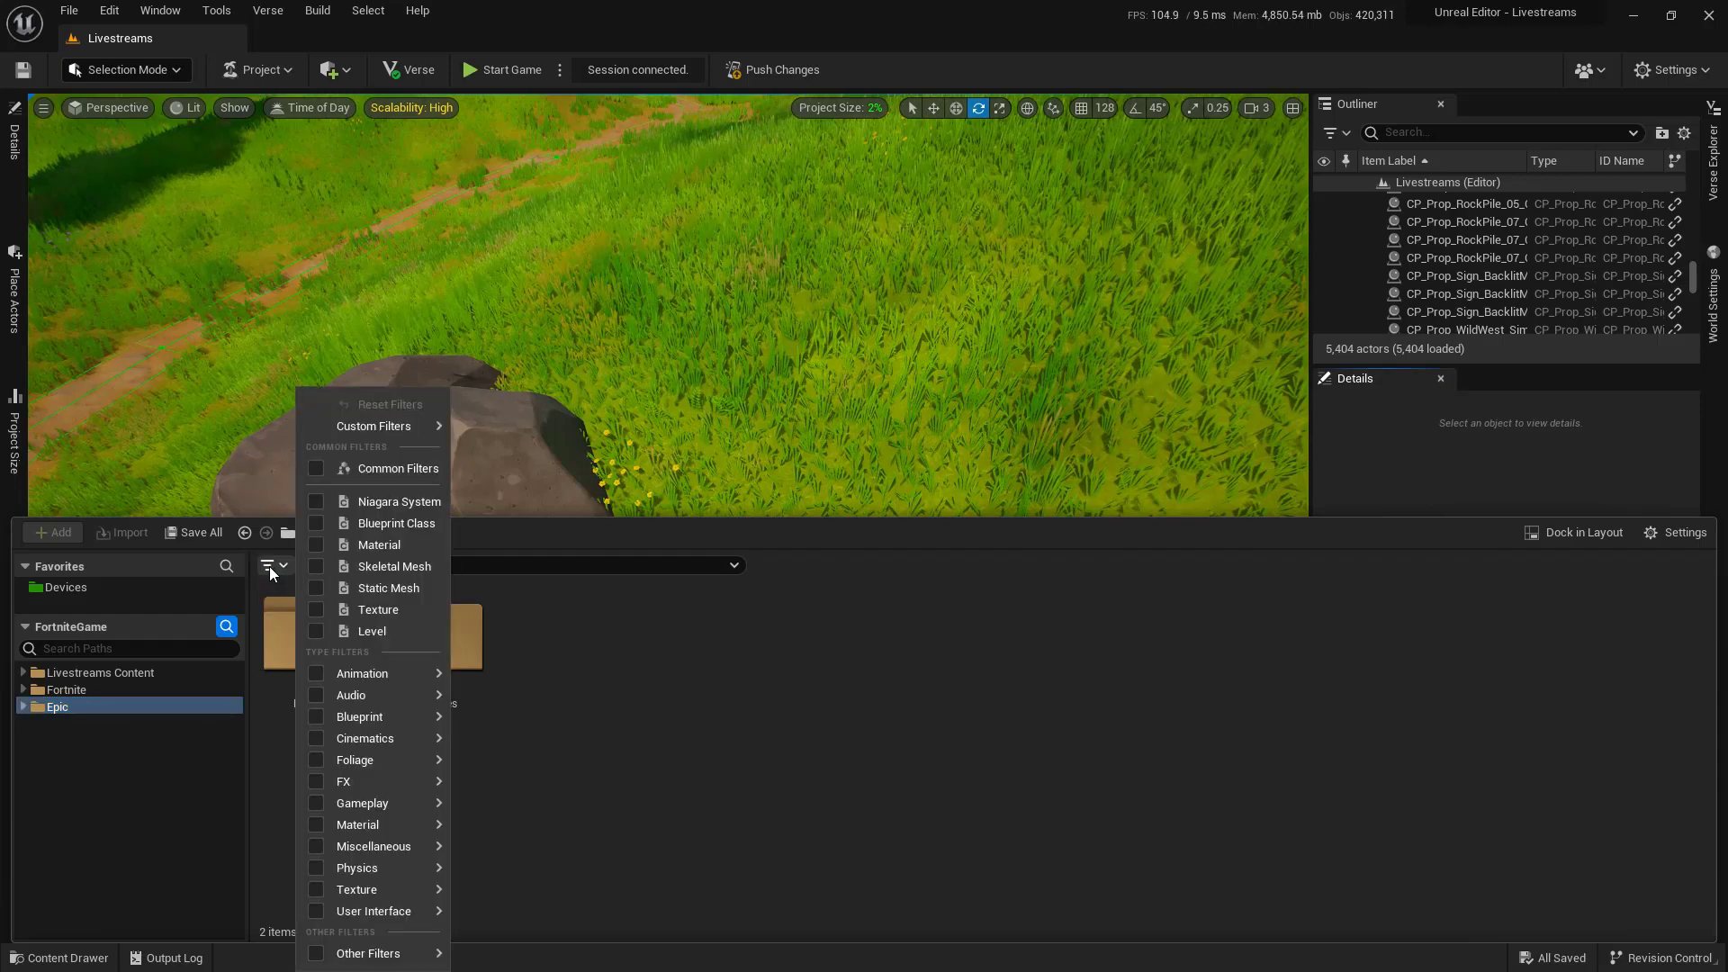
mouse_move(378, 825)
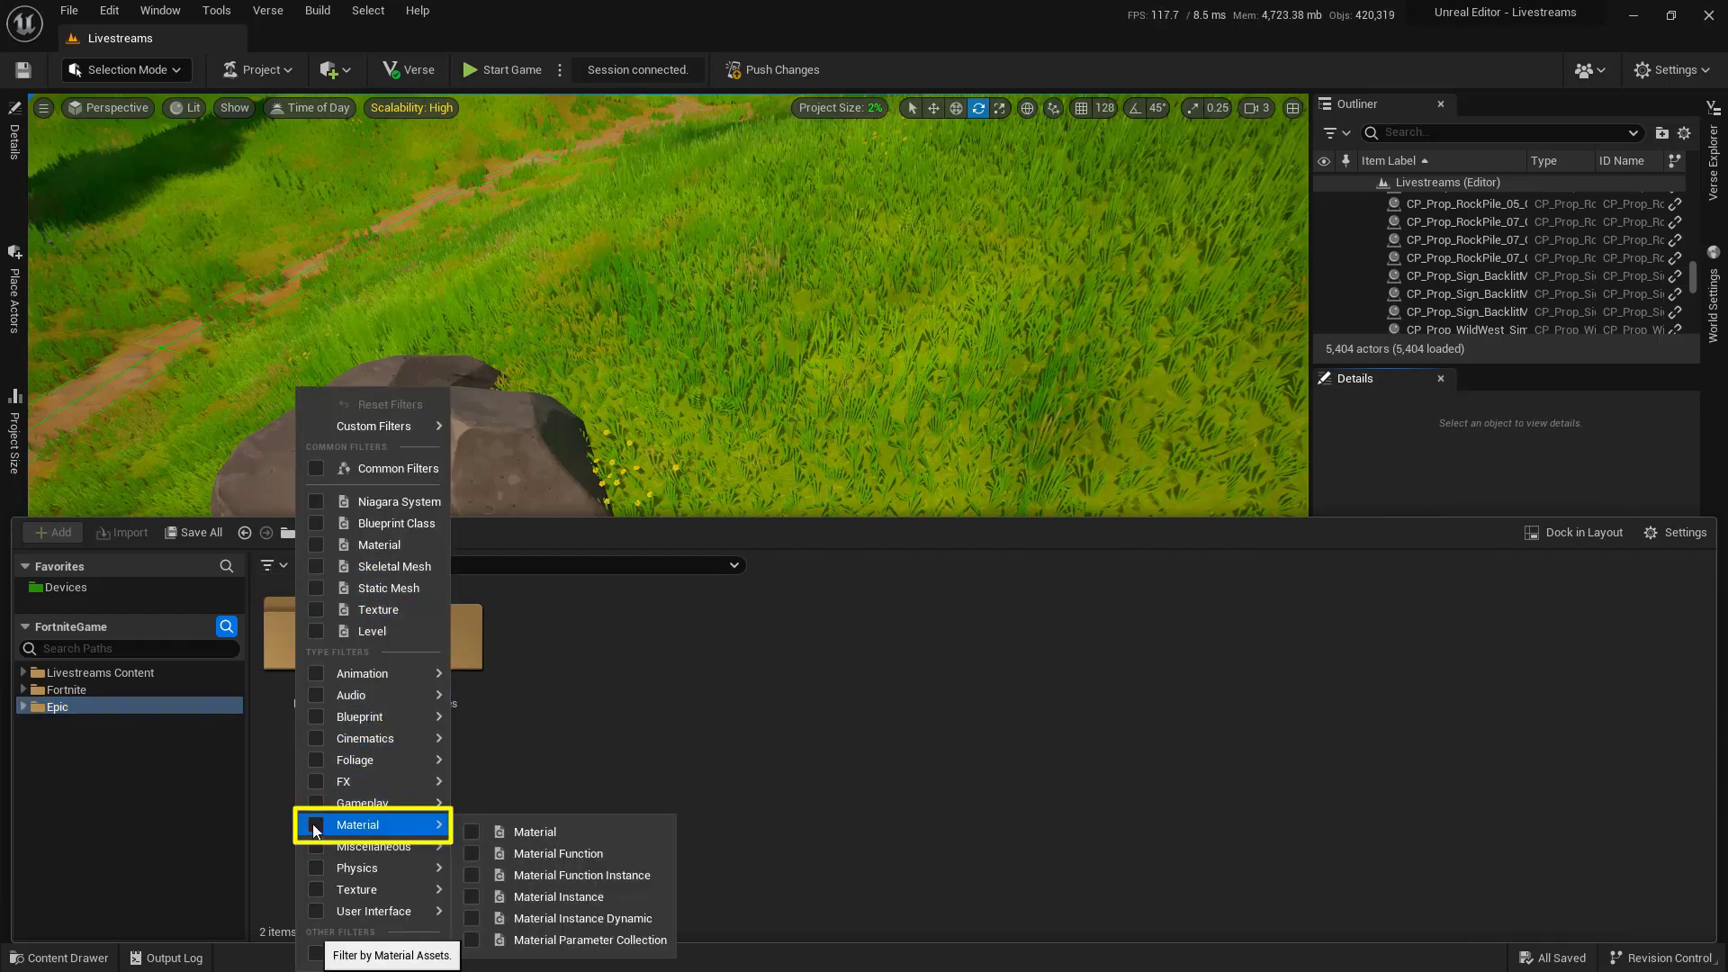
left_click(602, 900)
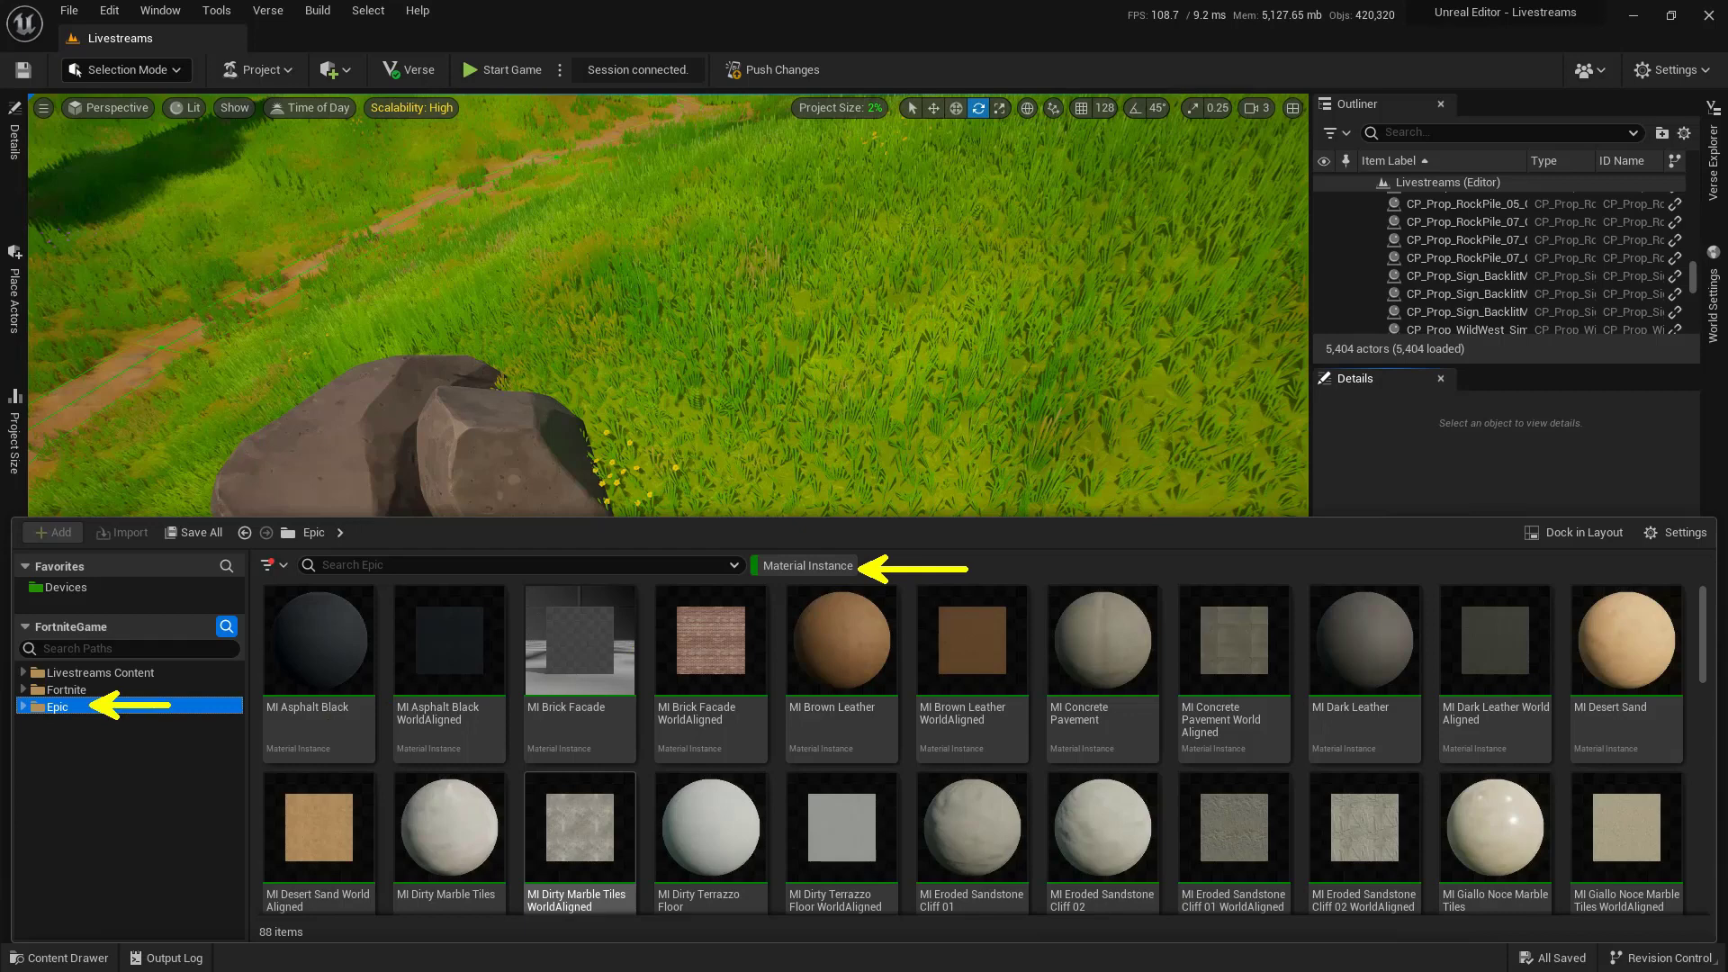
Drag MI Brick Facade WorldAligned onto the rock and confirm the custom material warning
left_click(24, 708)
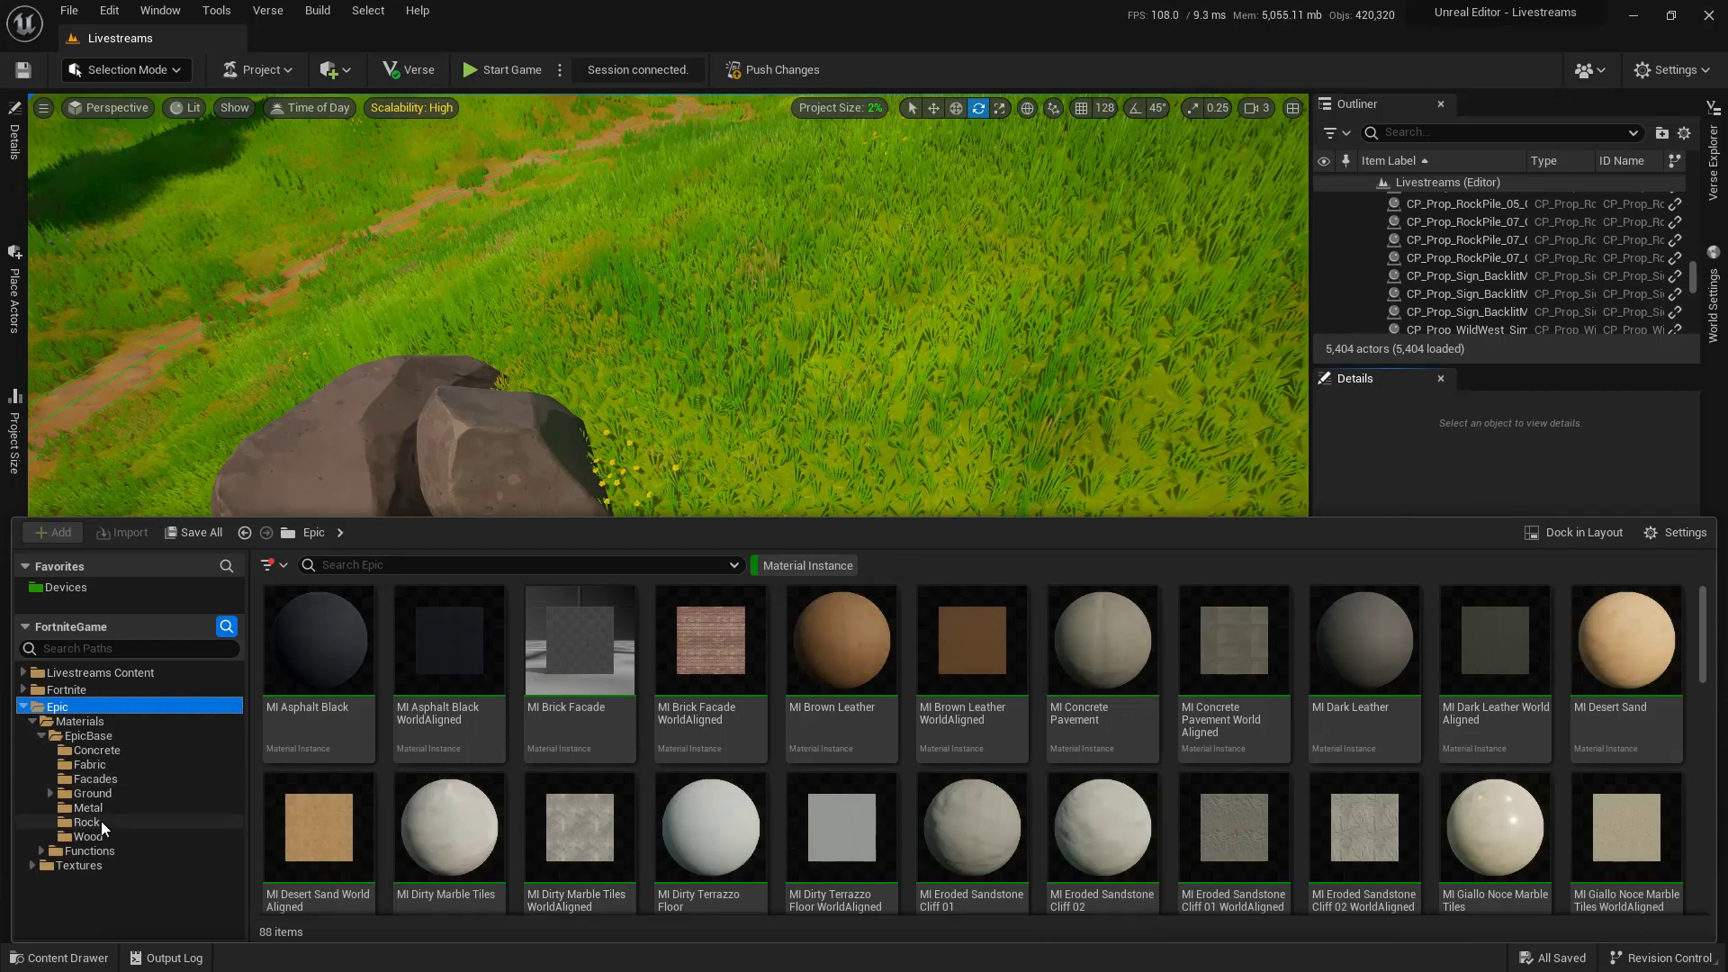
left_click_drag(697, 695, 345, 449)
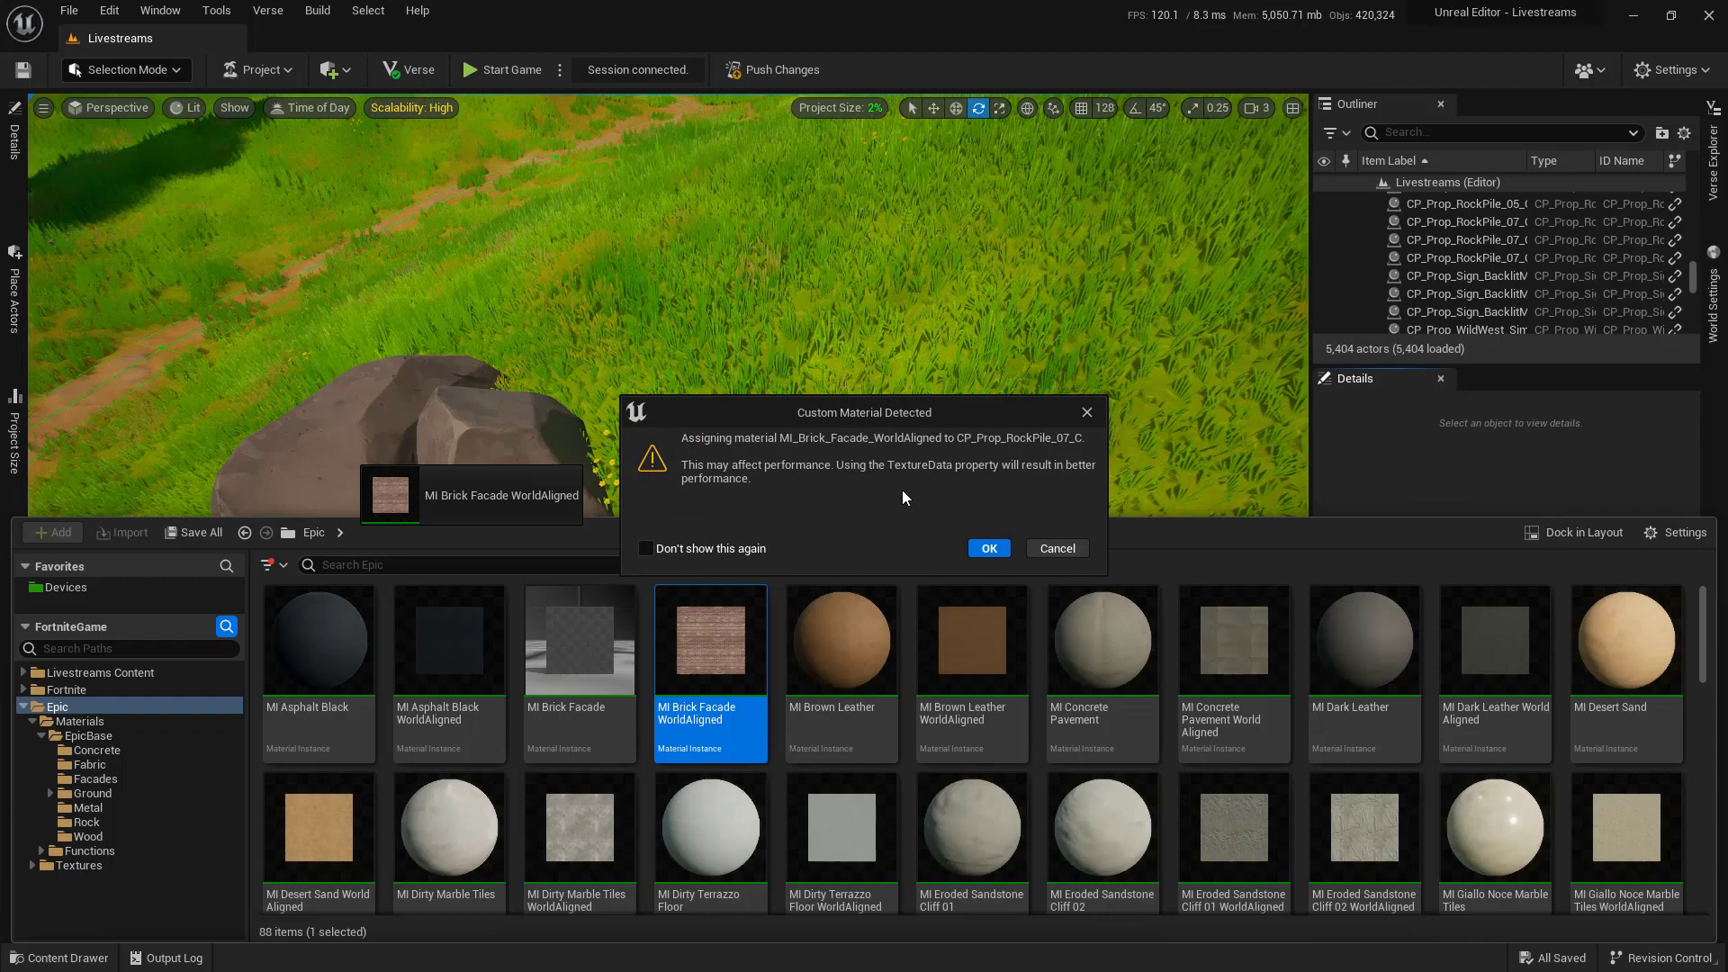
left_click(987, 548)
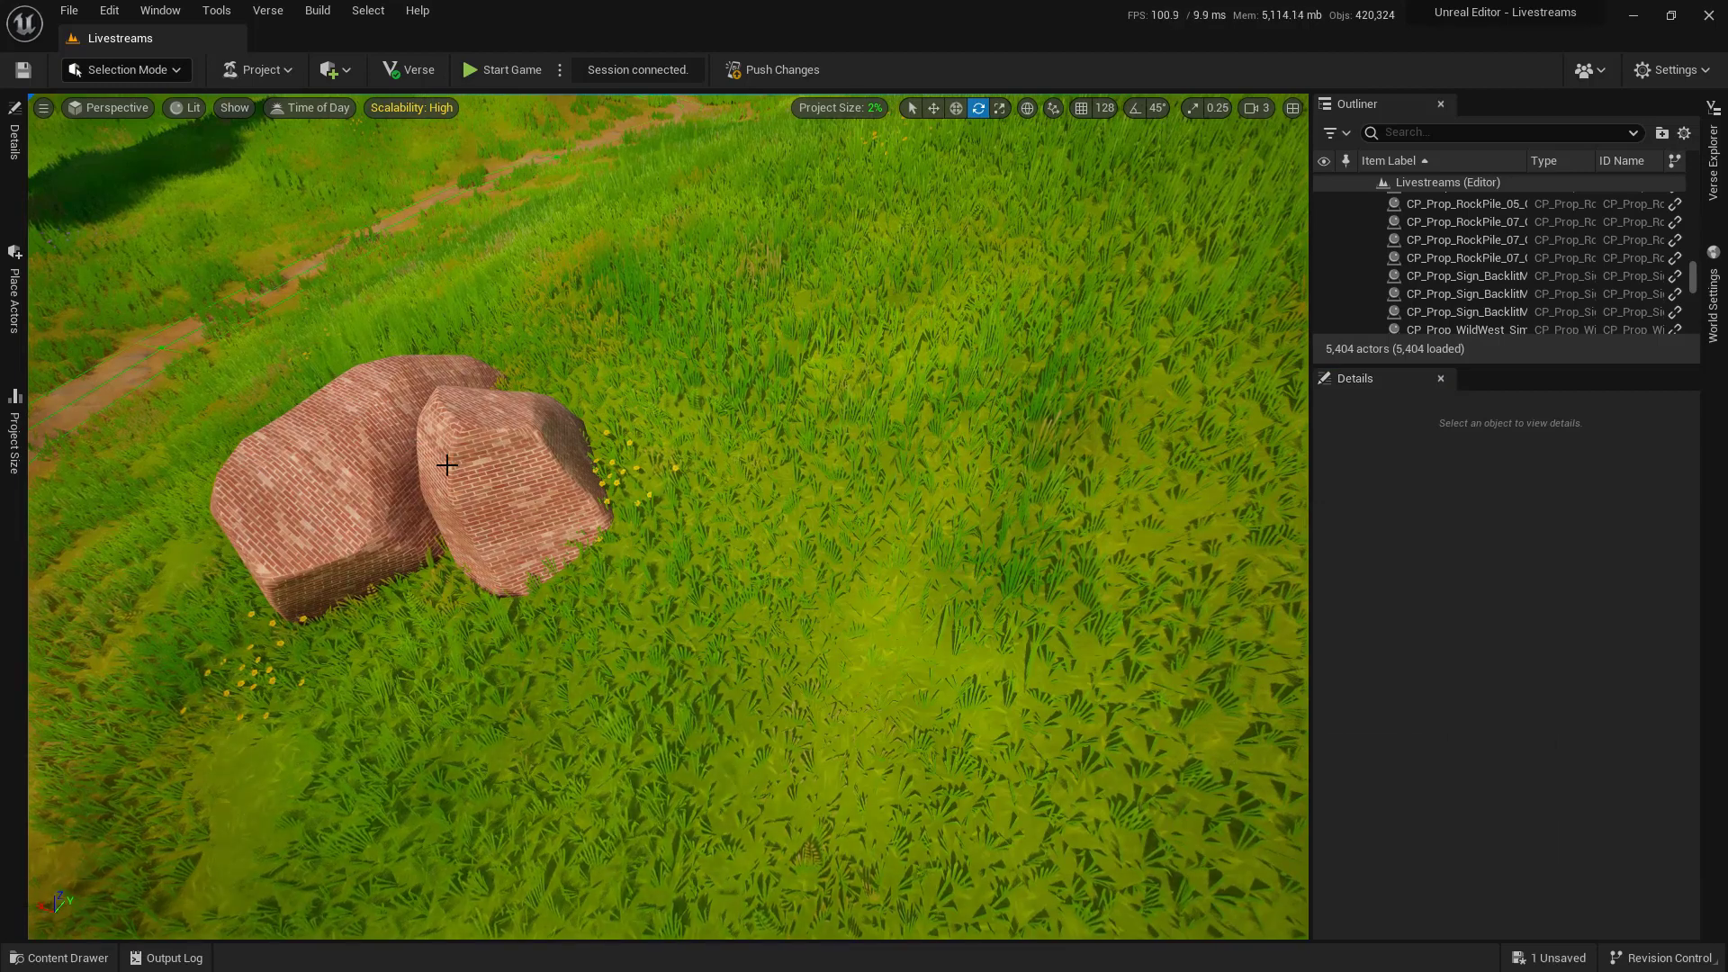
Tilt the brick-covered rock to a new angle with the arcball gizmo
left_click(438, 478)
left_click_drag(437, 478, 398, 422)
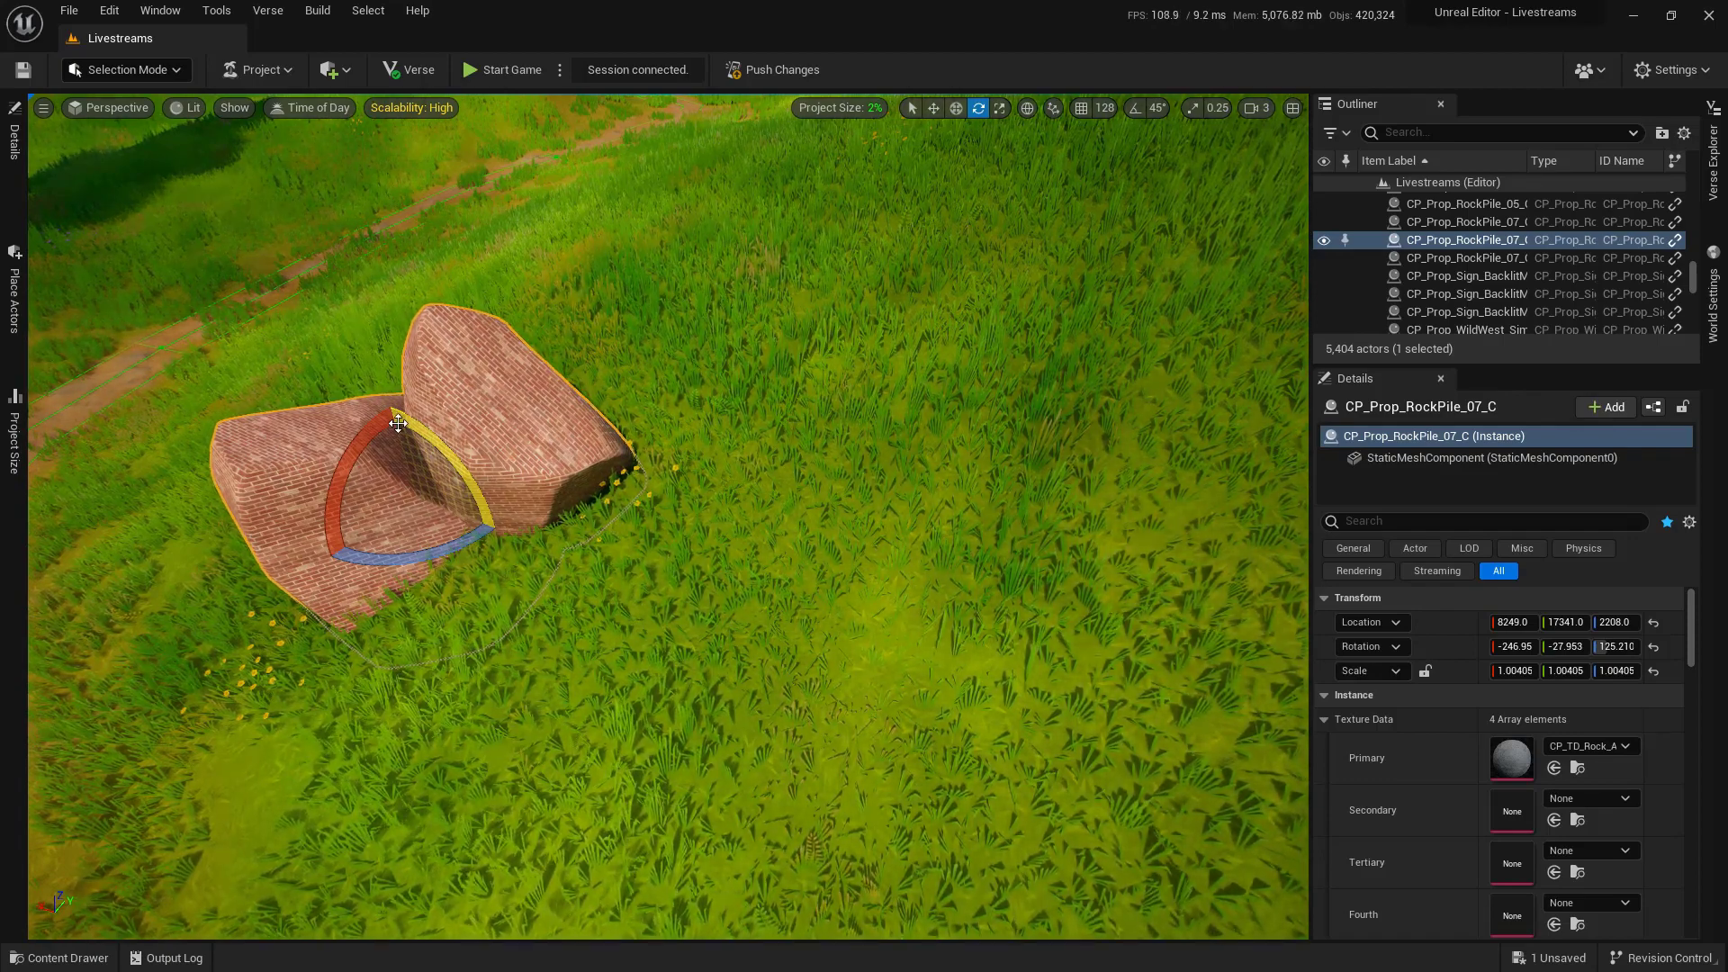
left_click(59, 959)
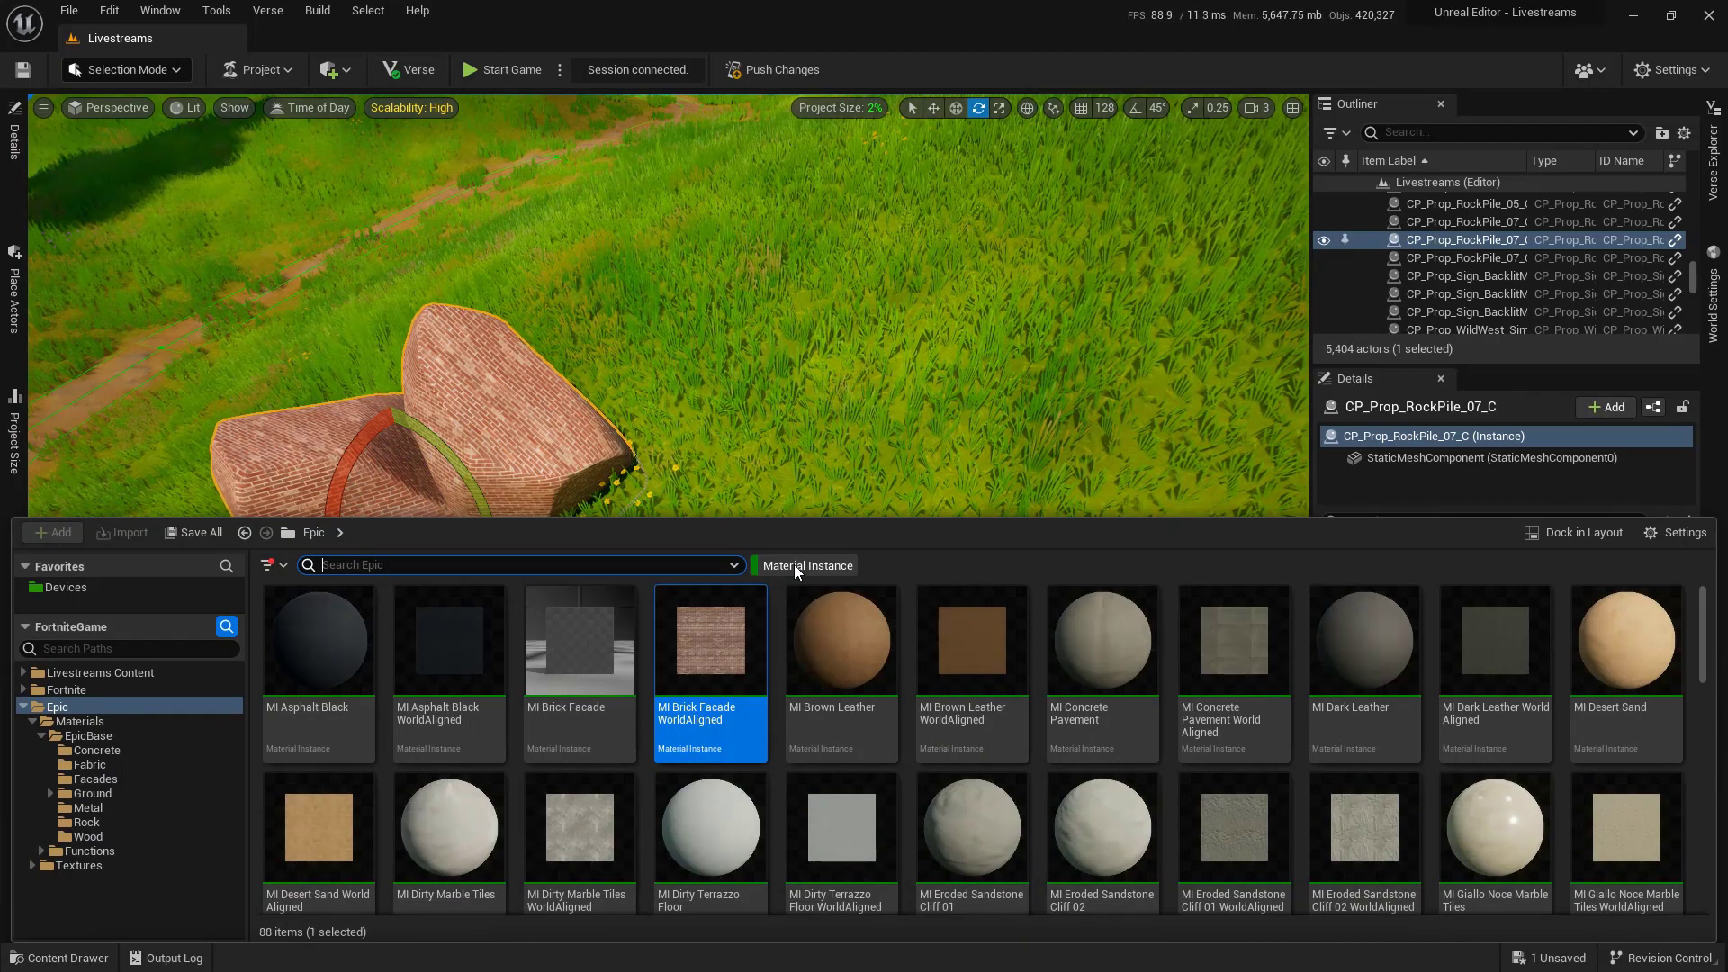
Clear the Material Instance filter so the Fortnite folder shows all 14 subfolders again
left_click(123, 690)
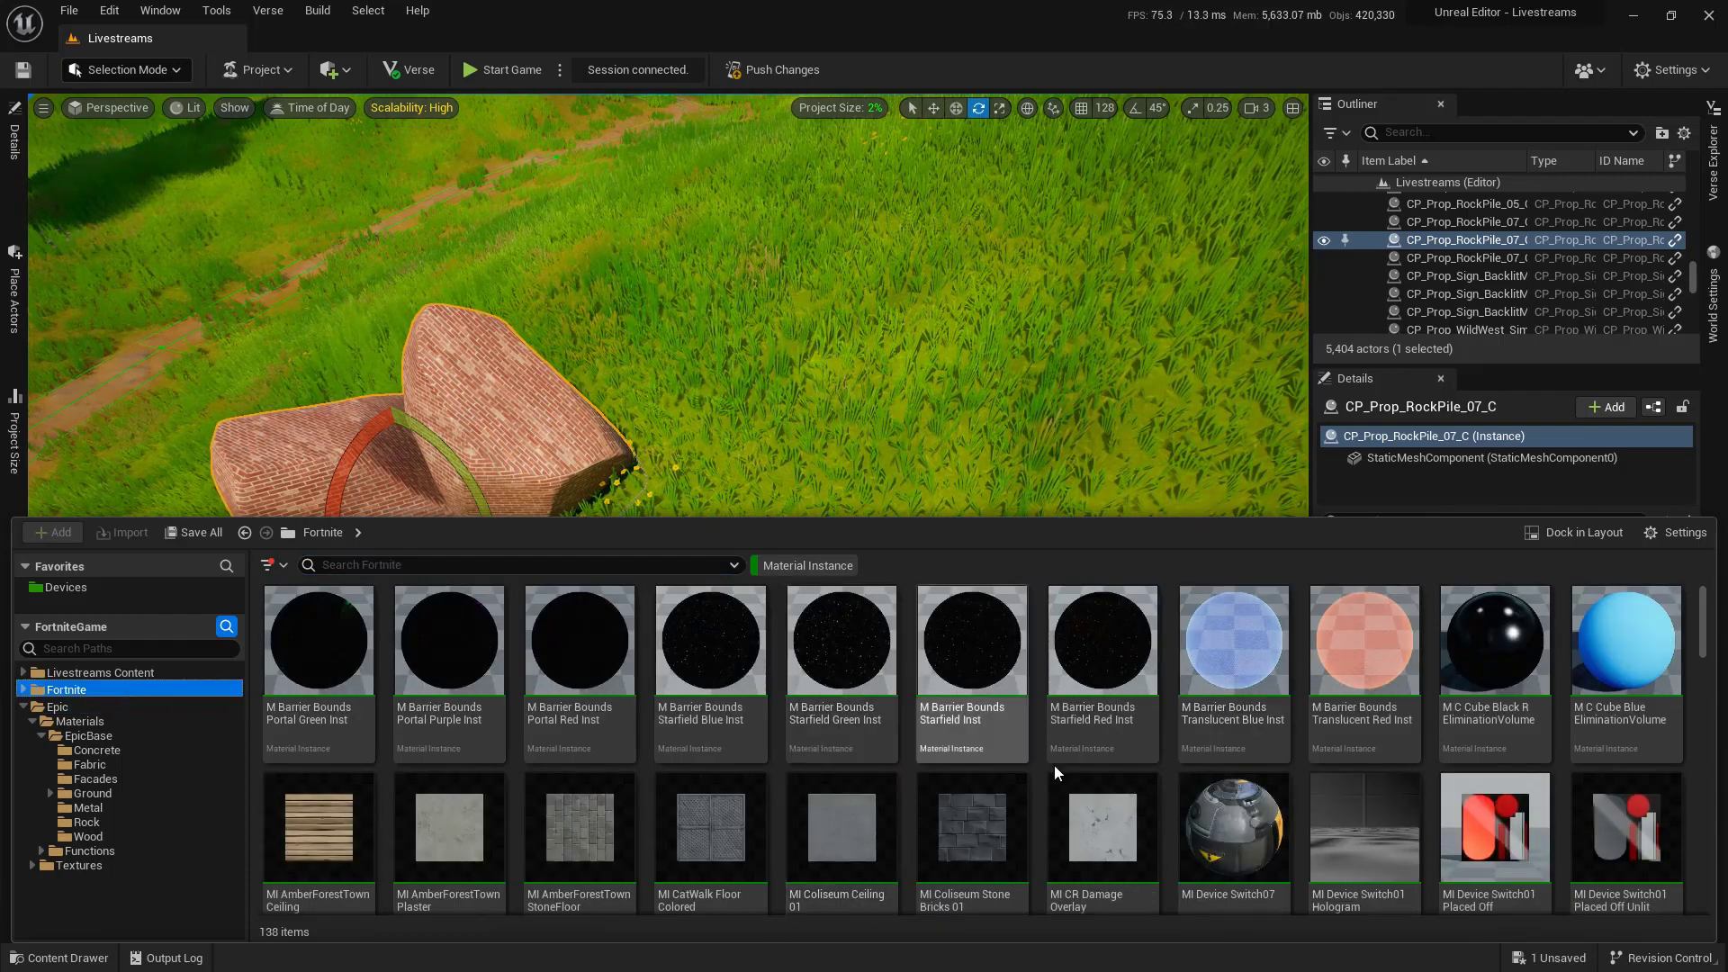
left_click(810, 564)
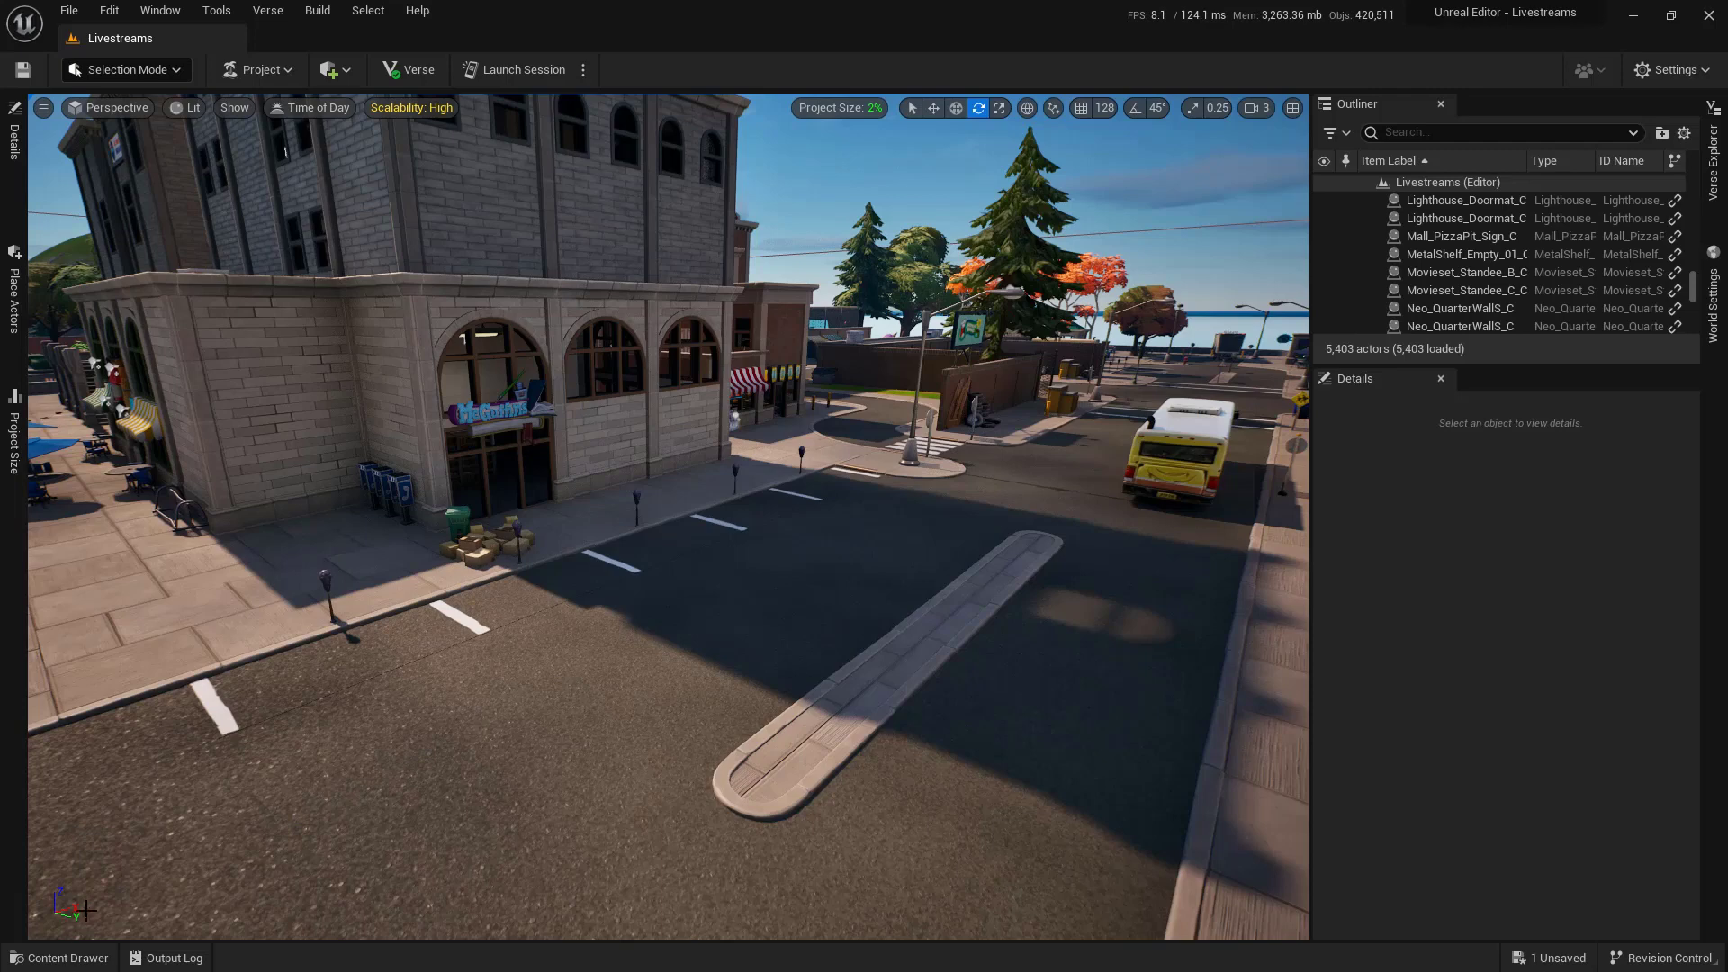
left_click(63, 957)
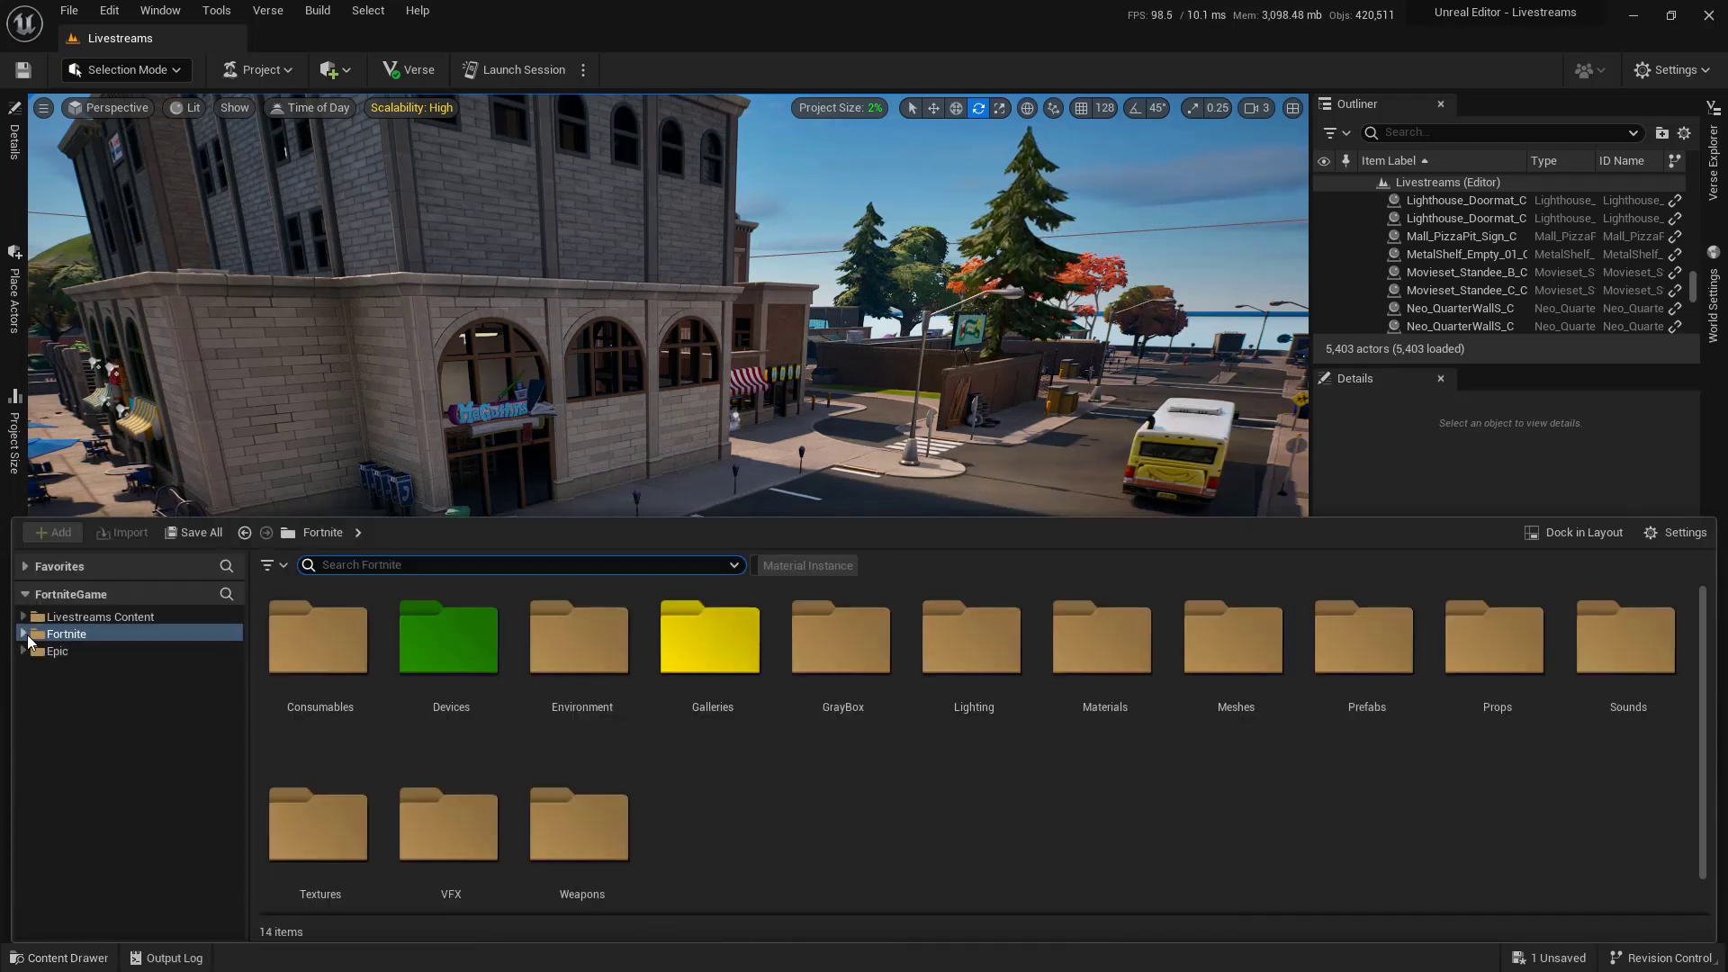
Go into Galleries > Music > MusicBlock Gallery (408 items) and expand the Favorites list showing Devices
double_click(739, 685)
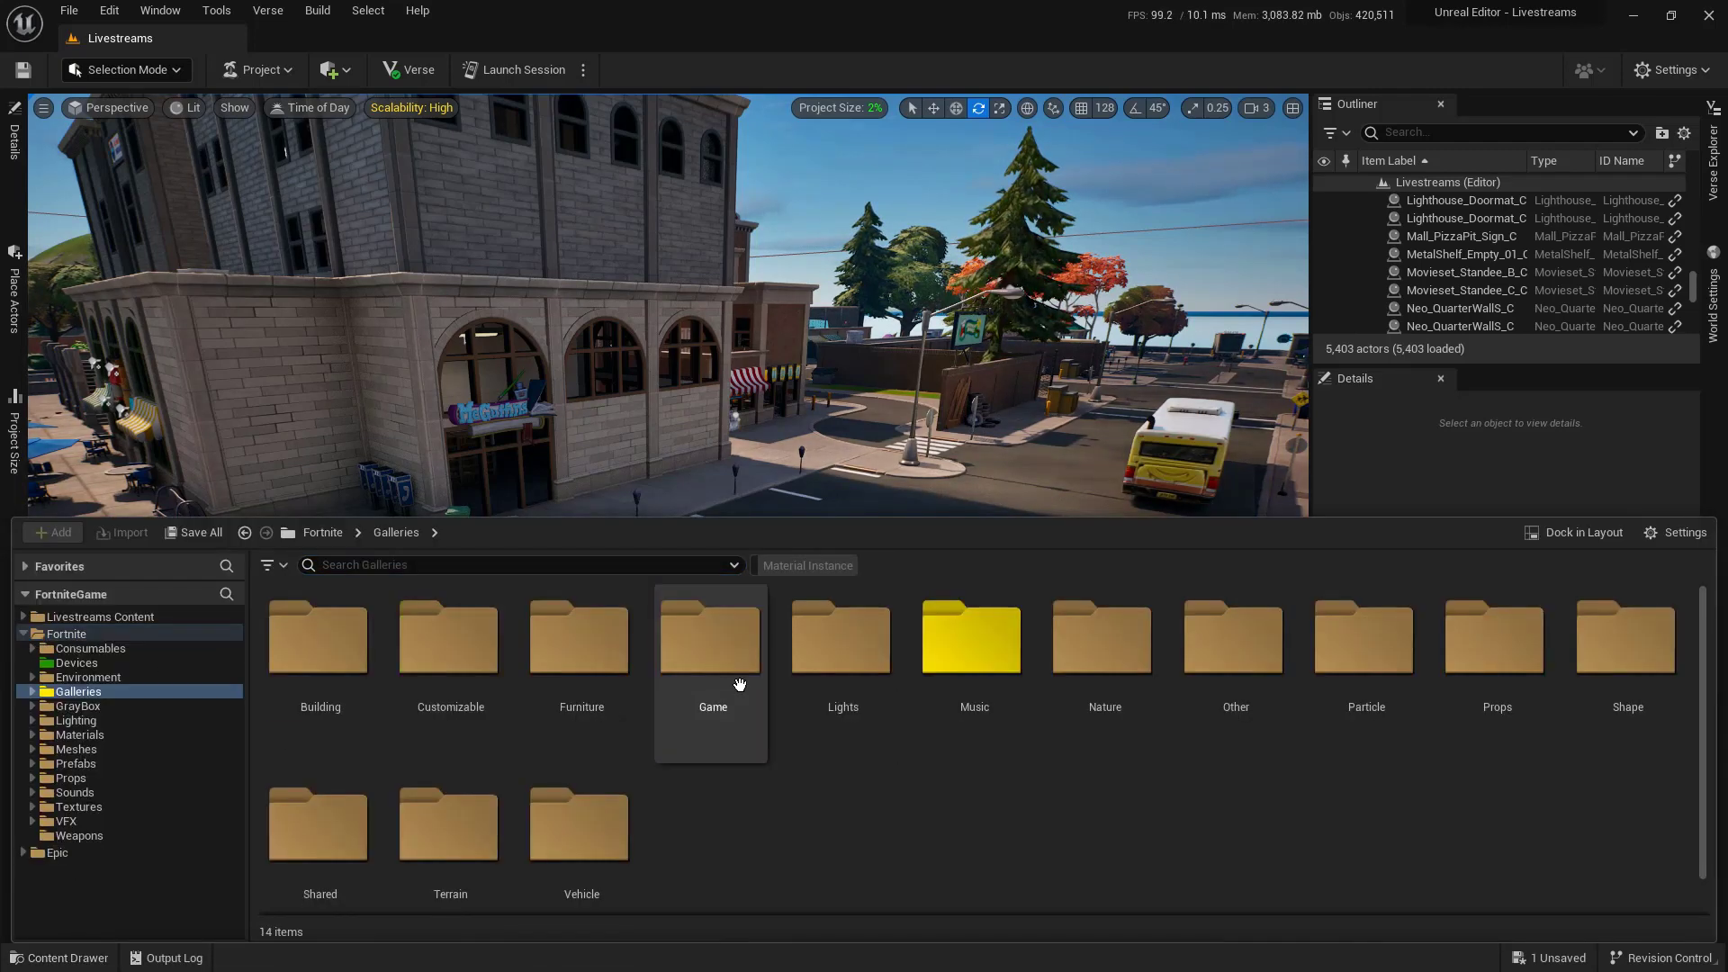
double_click(1000, 673)
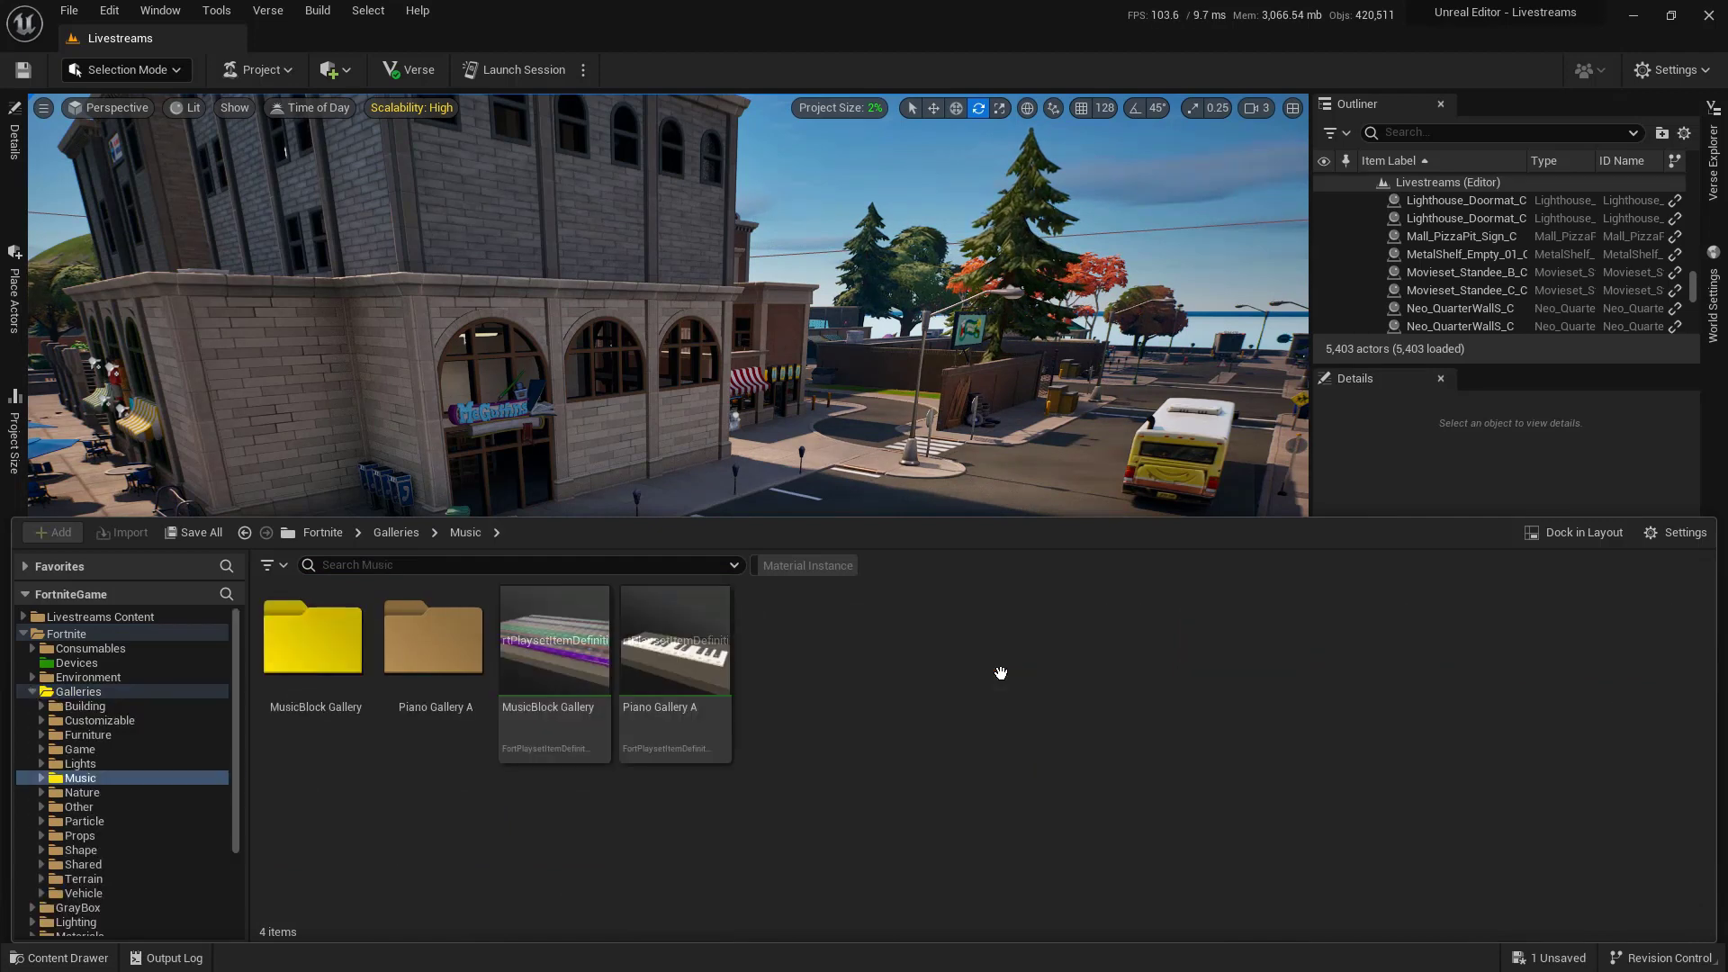
left_click(340, 677)
double_click(340, 677)
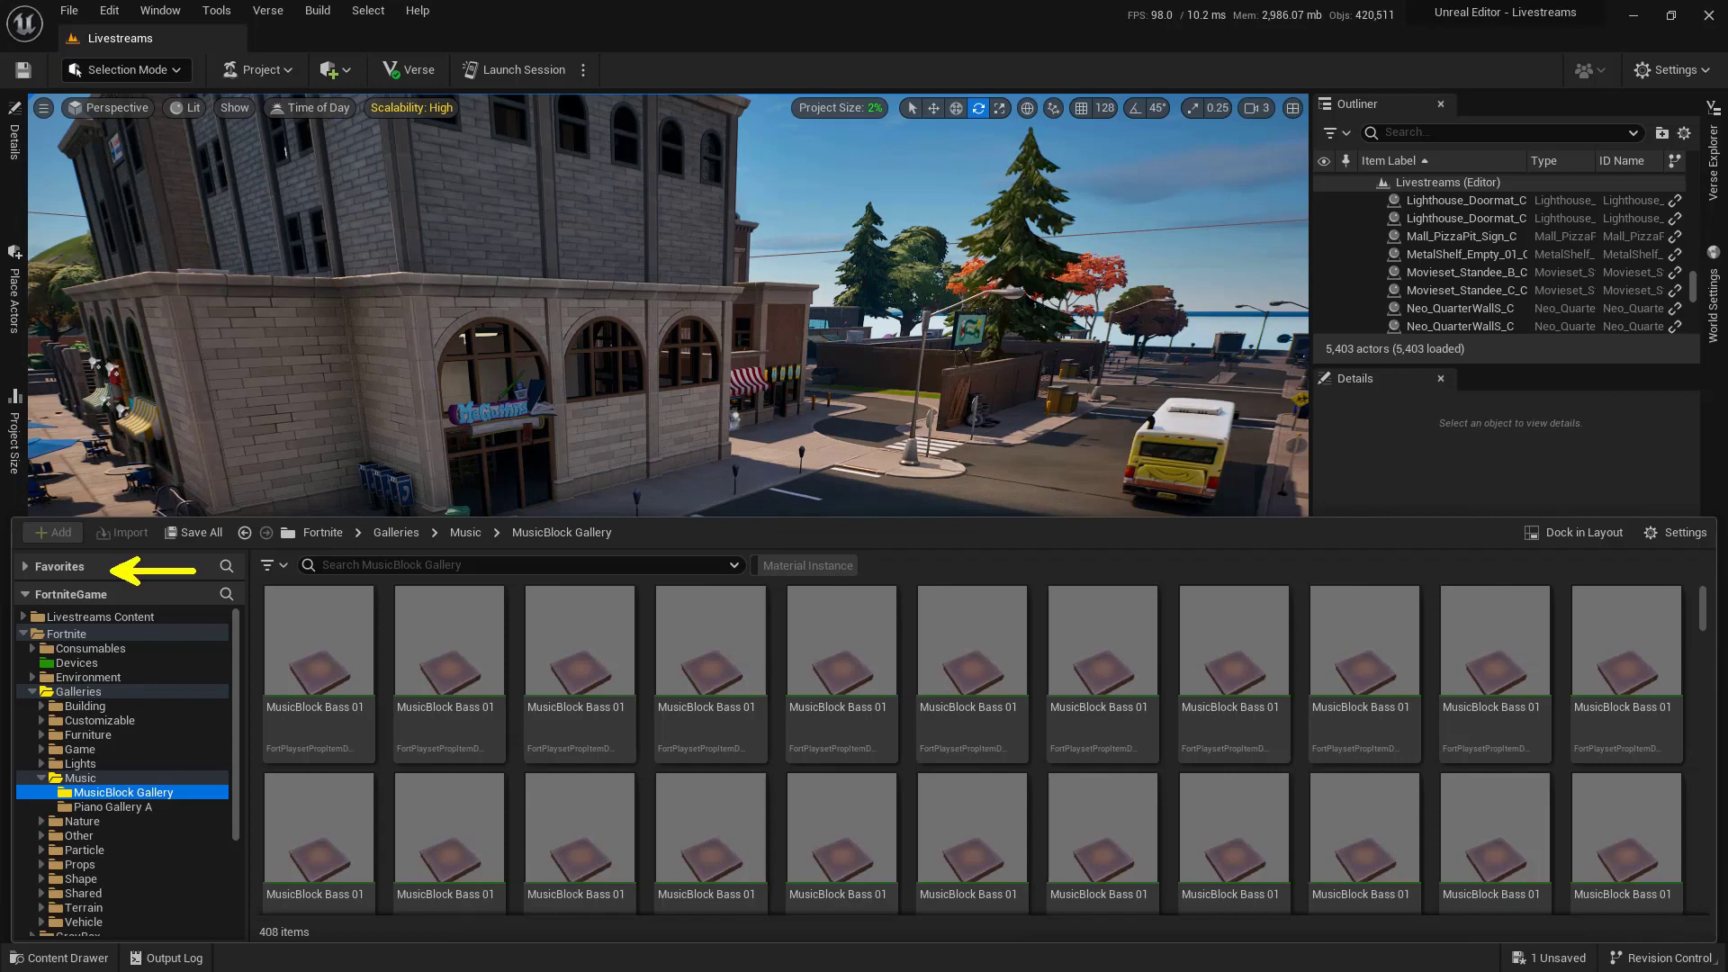
left_click(54, 566)
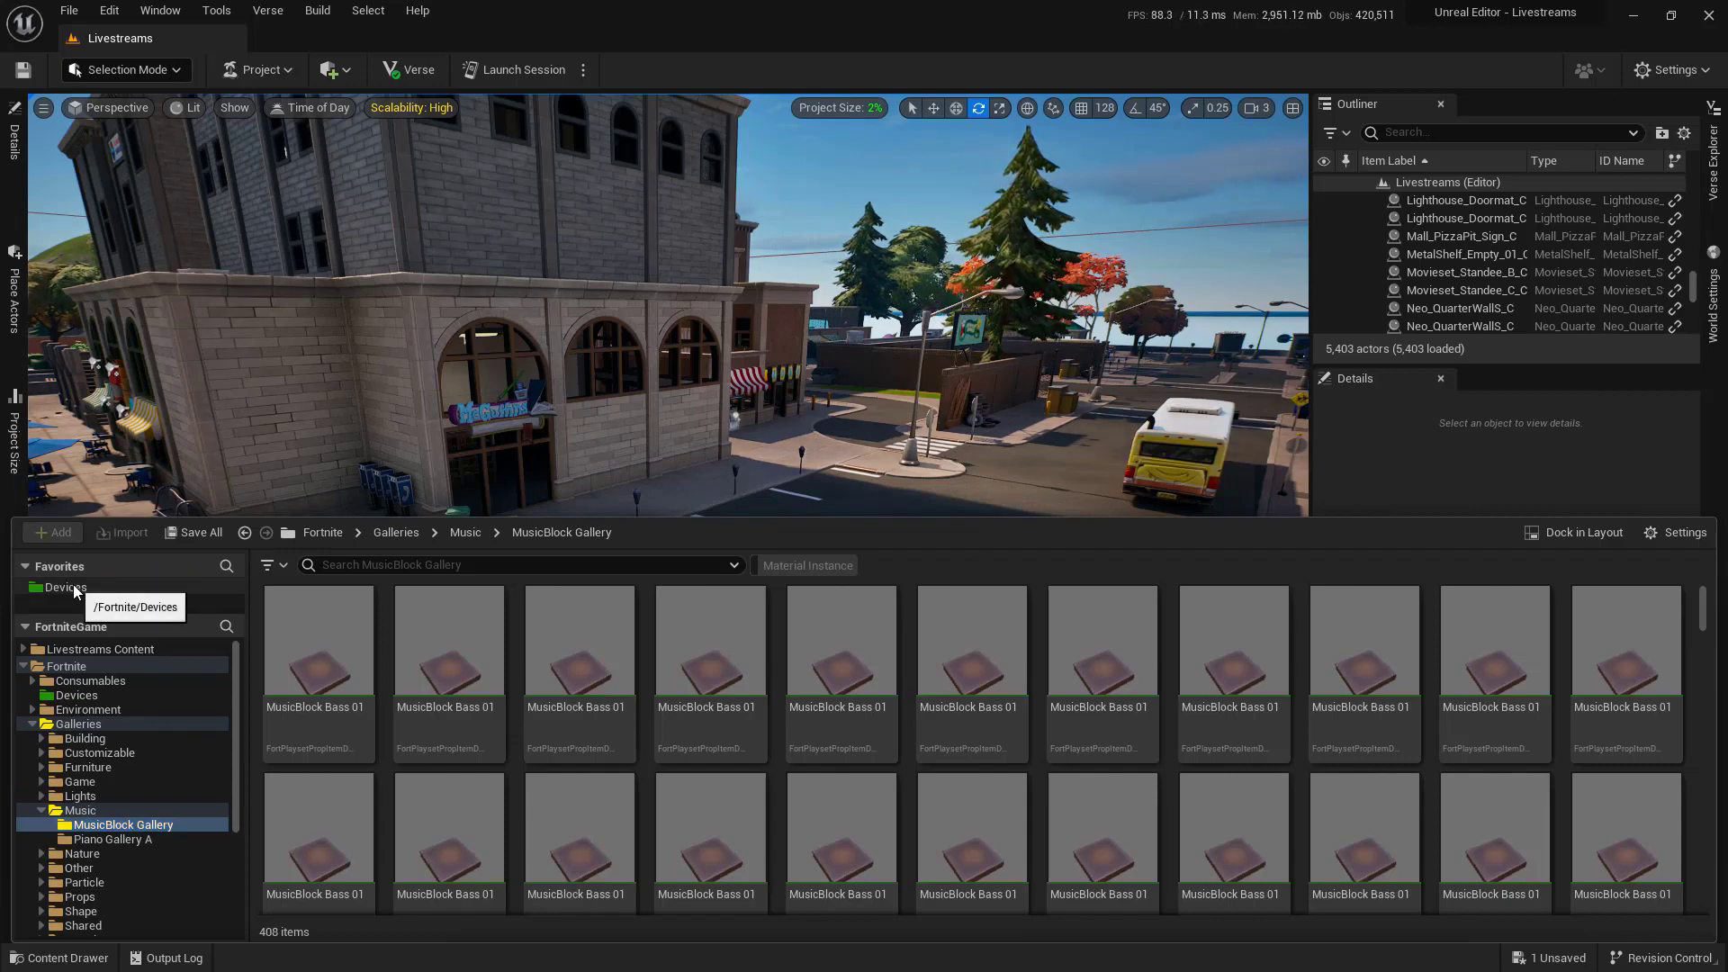
Add the MusicBlock Gallery folder to Favorites alongside Devices
right_click(144, 825)
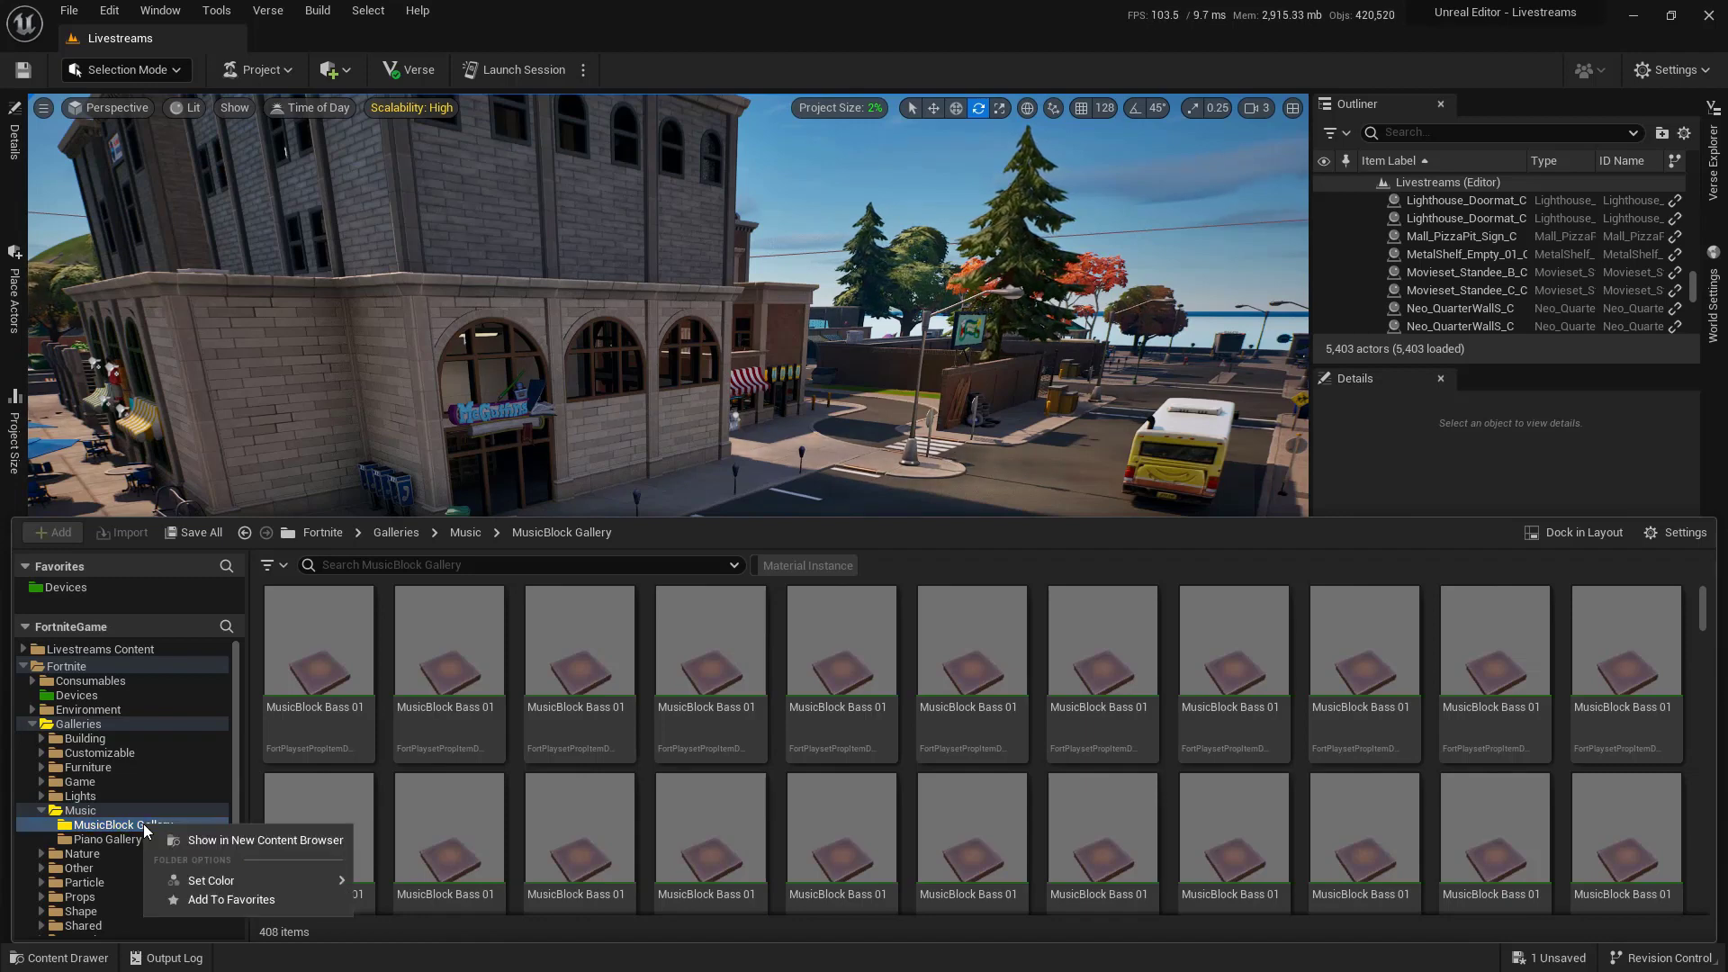
left_click(290, 900)
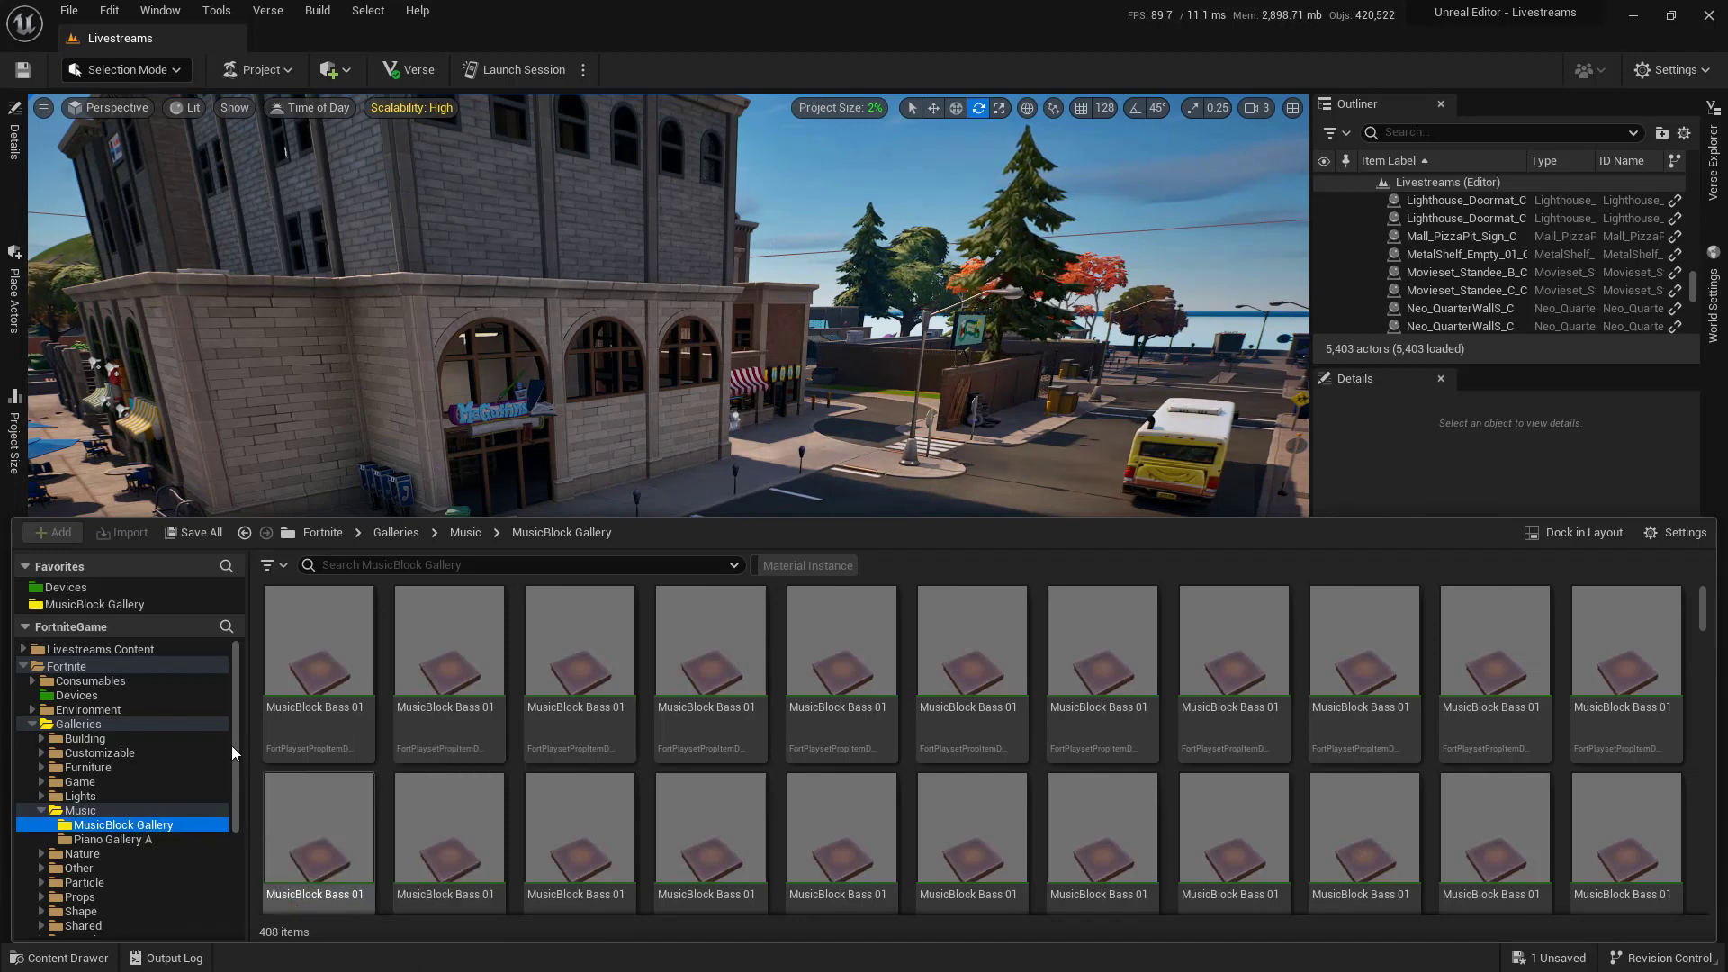
left_click_drag(150, 614, 149, 658)
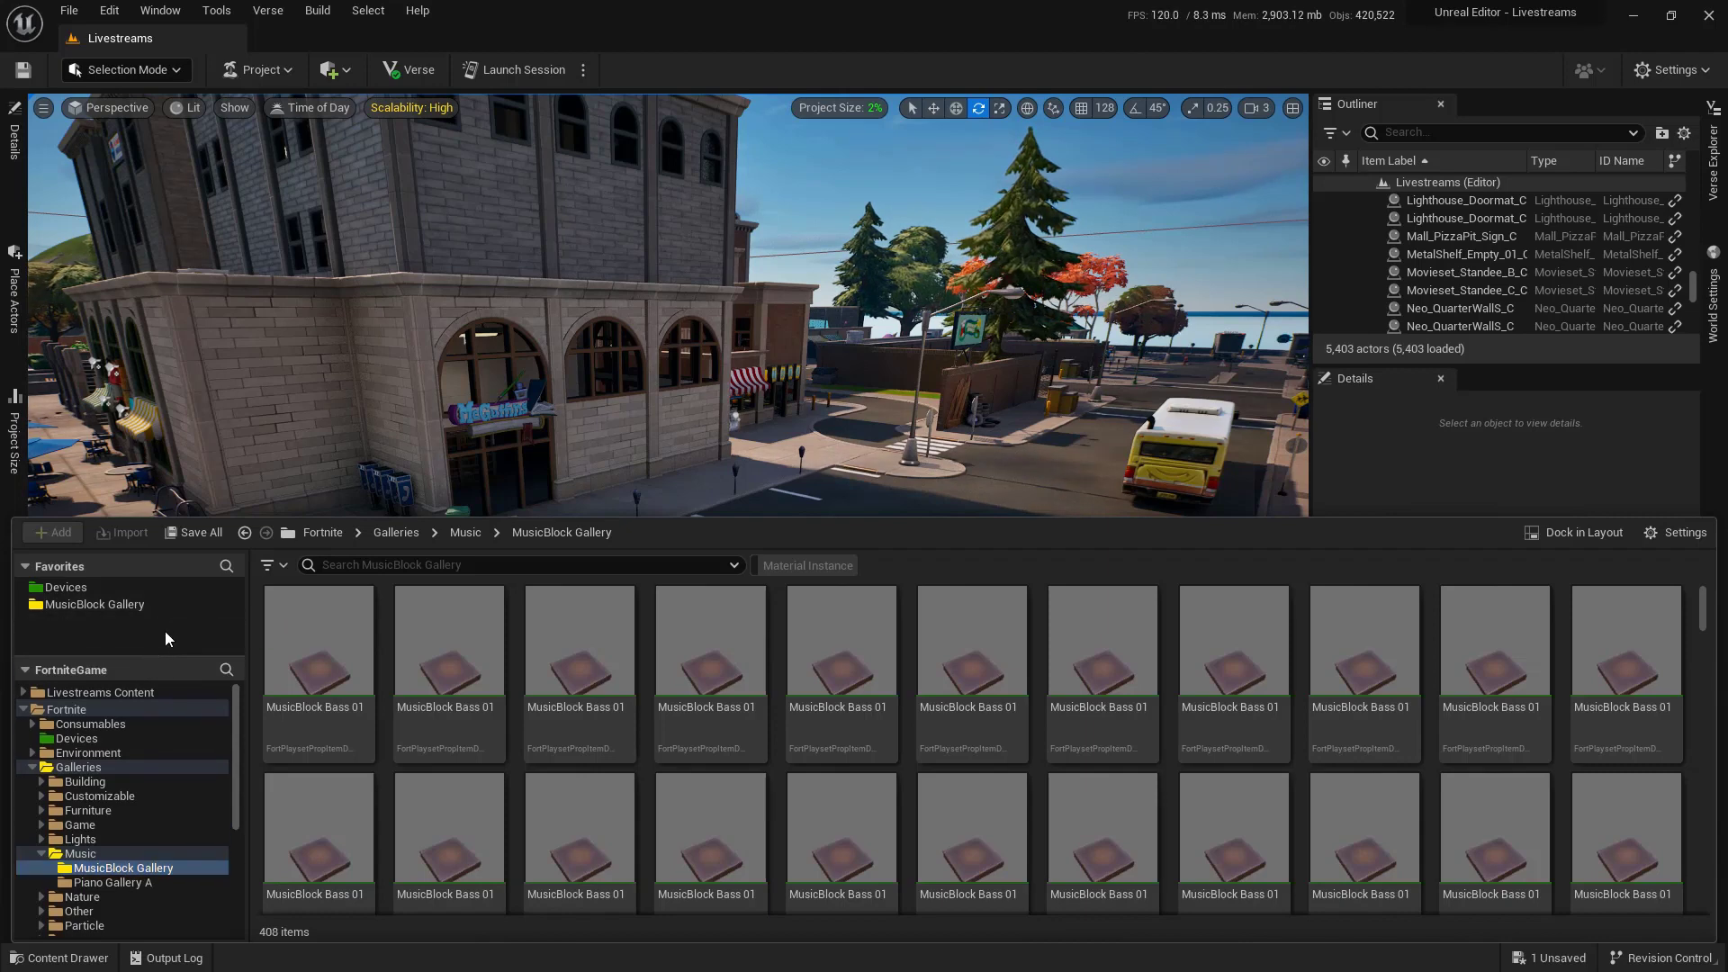
scroll(151, 829, "down", 2)
scroll(151, 846, "down", 5)
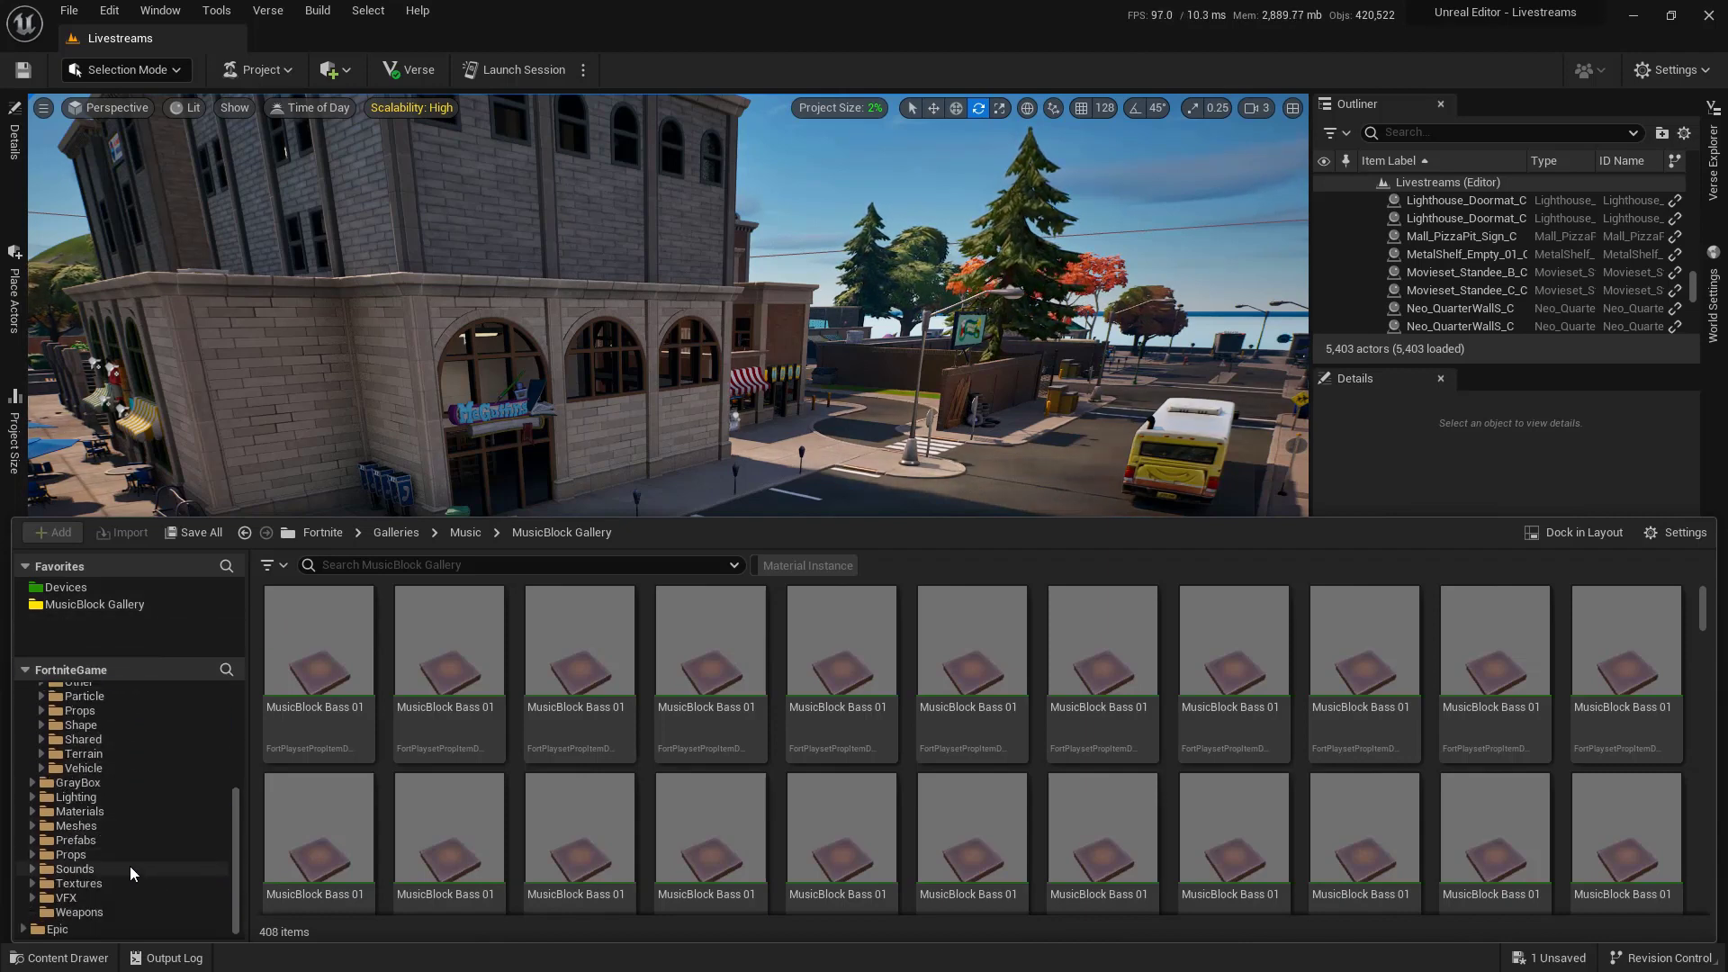
Browse Sounds > Gadgets, jump back to MusicBlock Gallery via Favorites, then return to the Fortnite folder
left_click(130, 865)
left_click(453, 686)
double_click(453, 686)
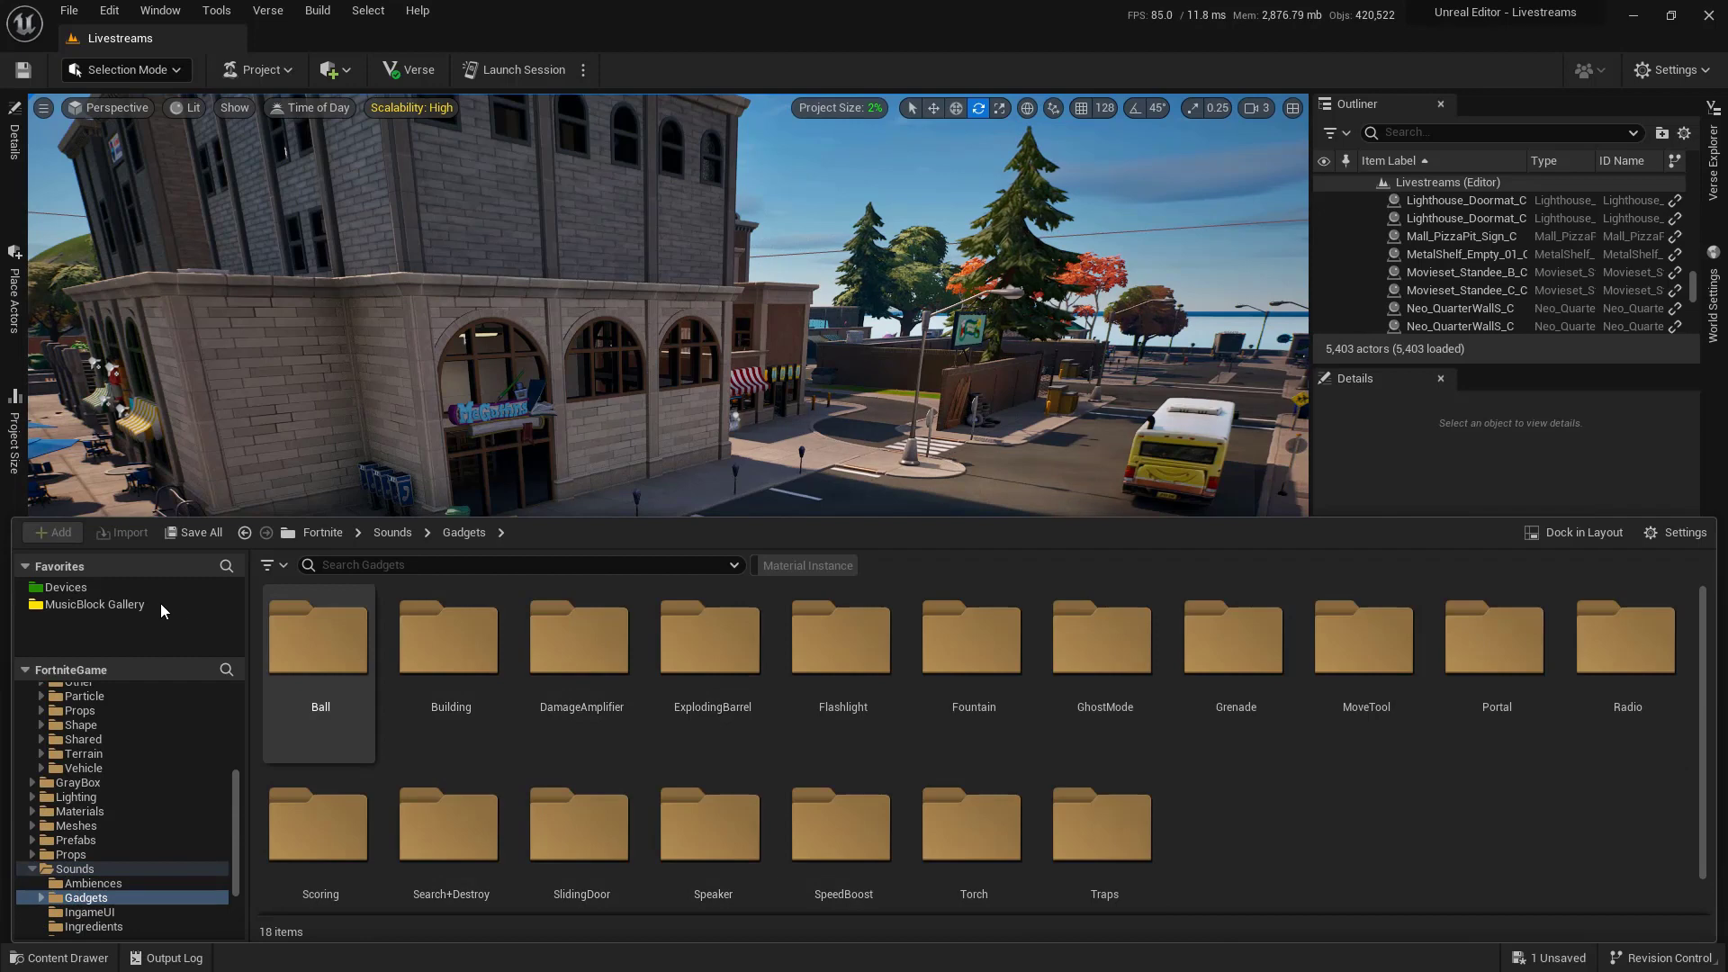
left_click(123, 605)
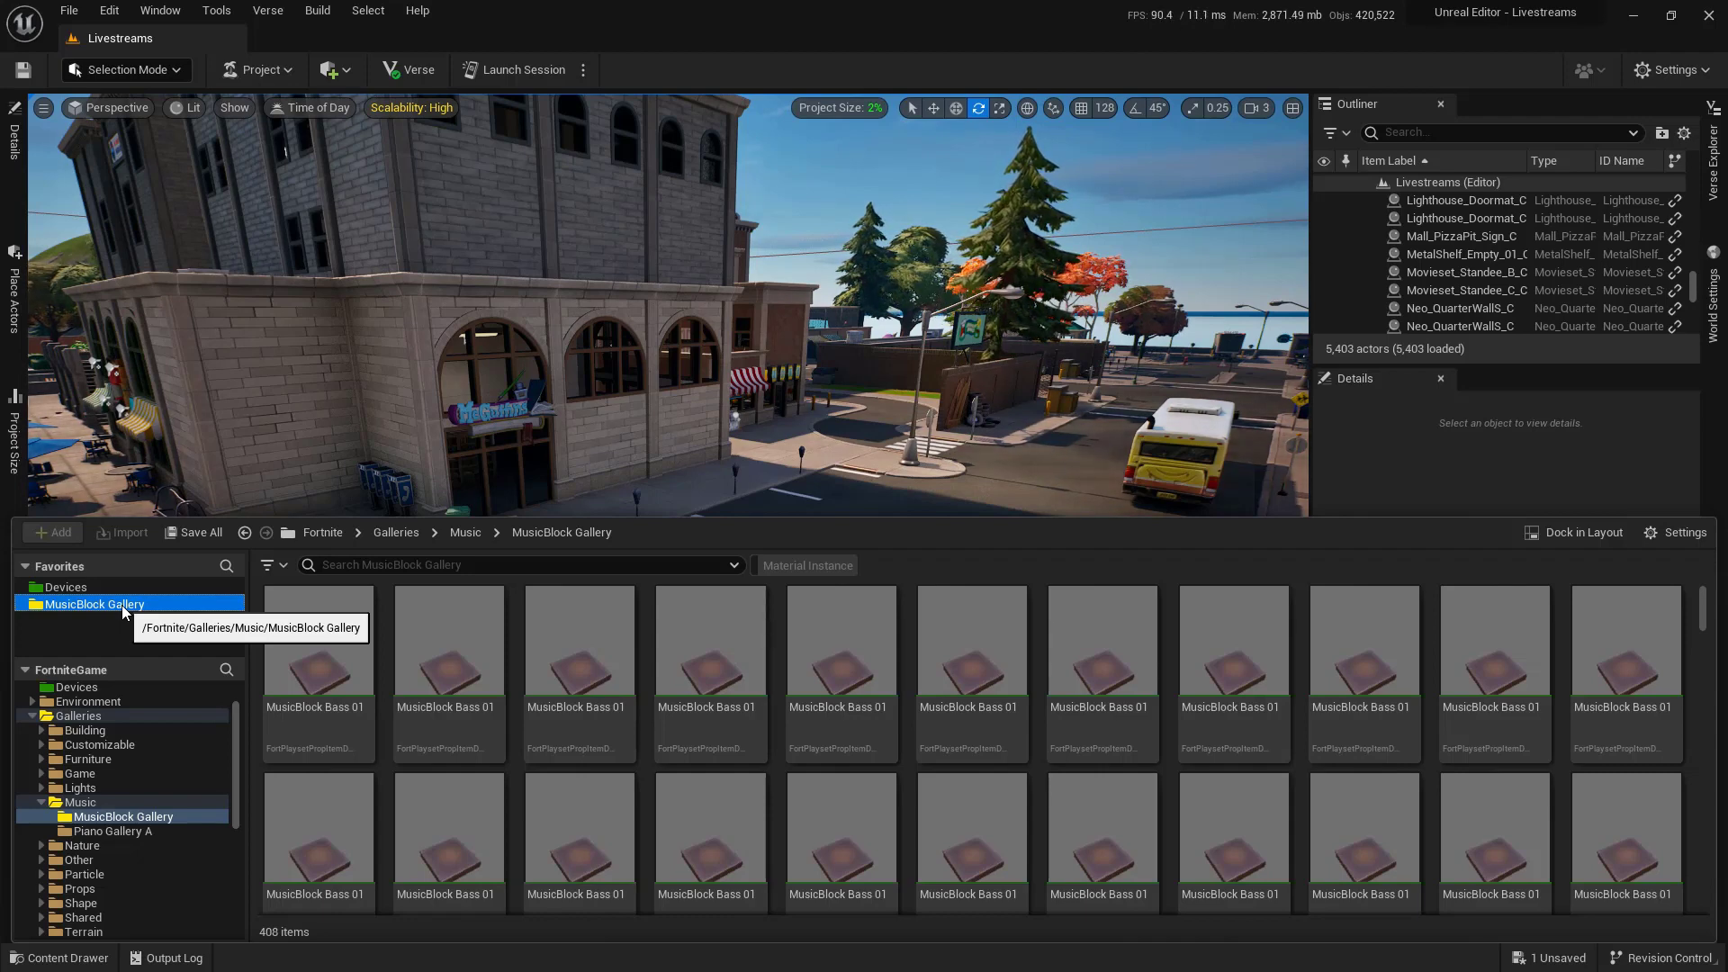
scroll(153, 737, "up", 2)
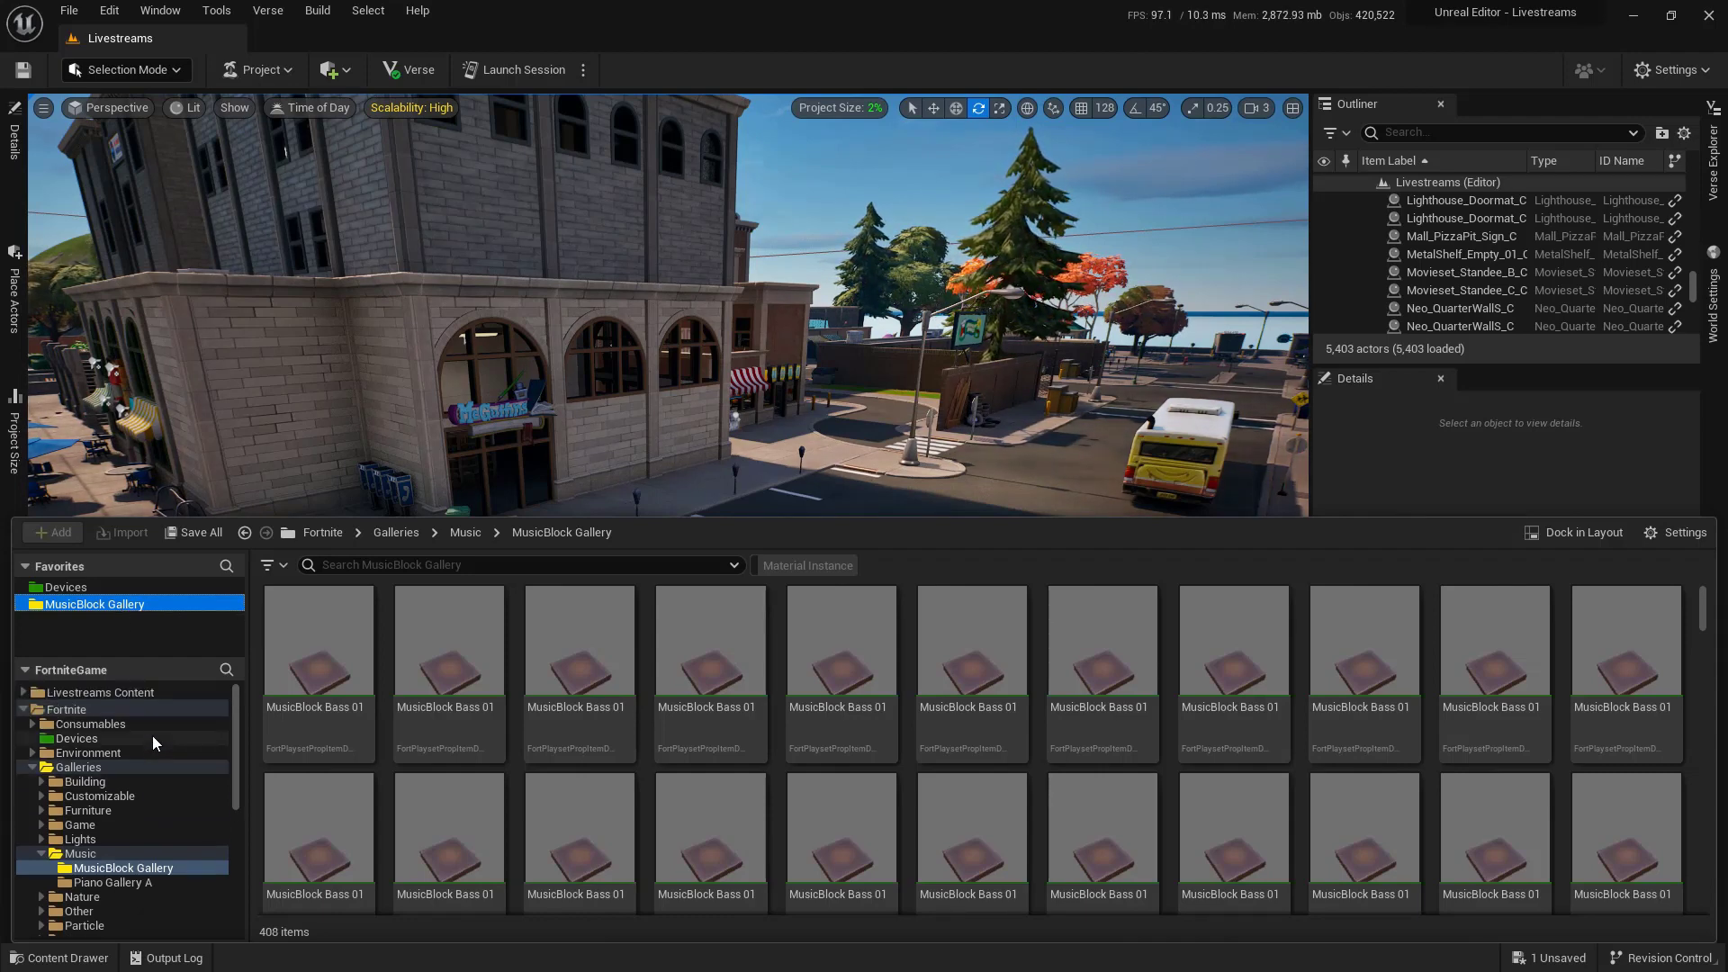
left_click(114, 711)
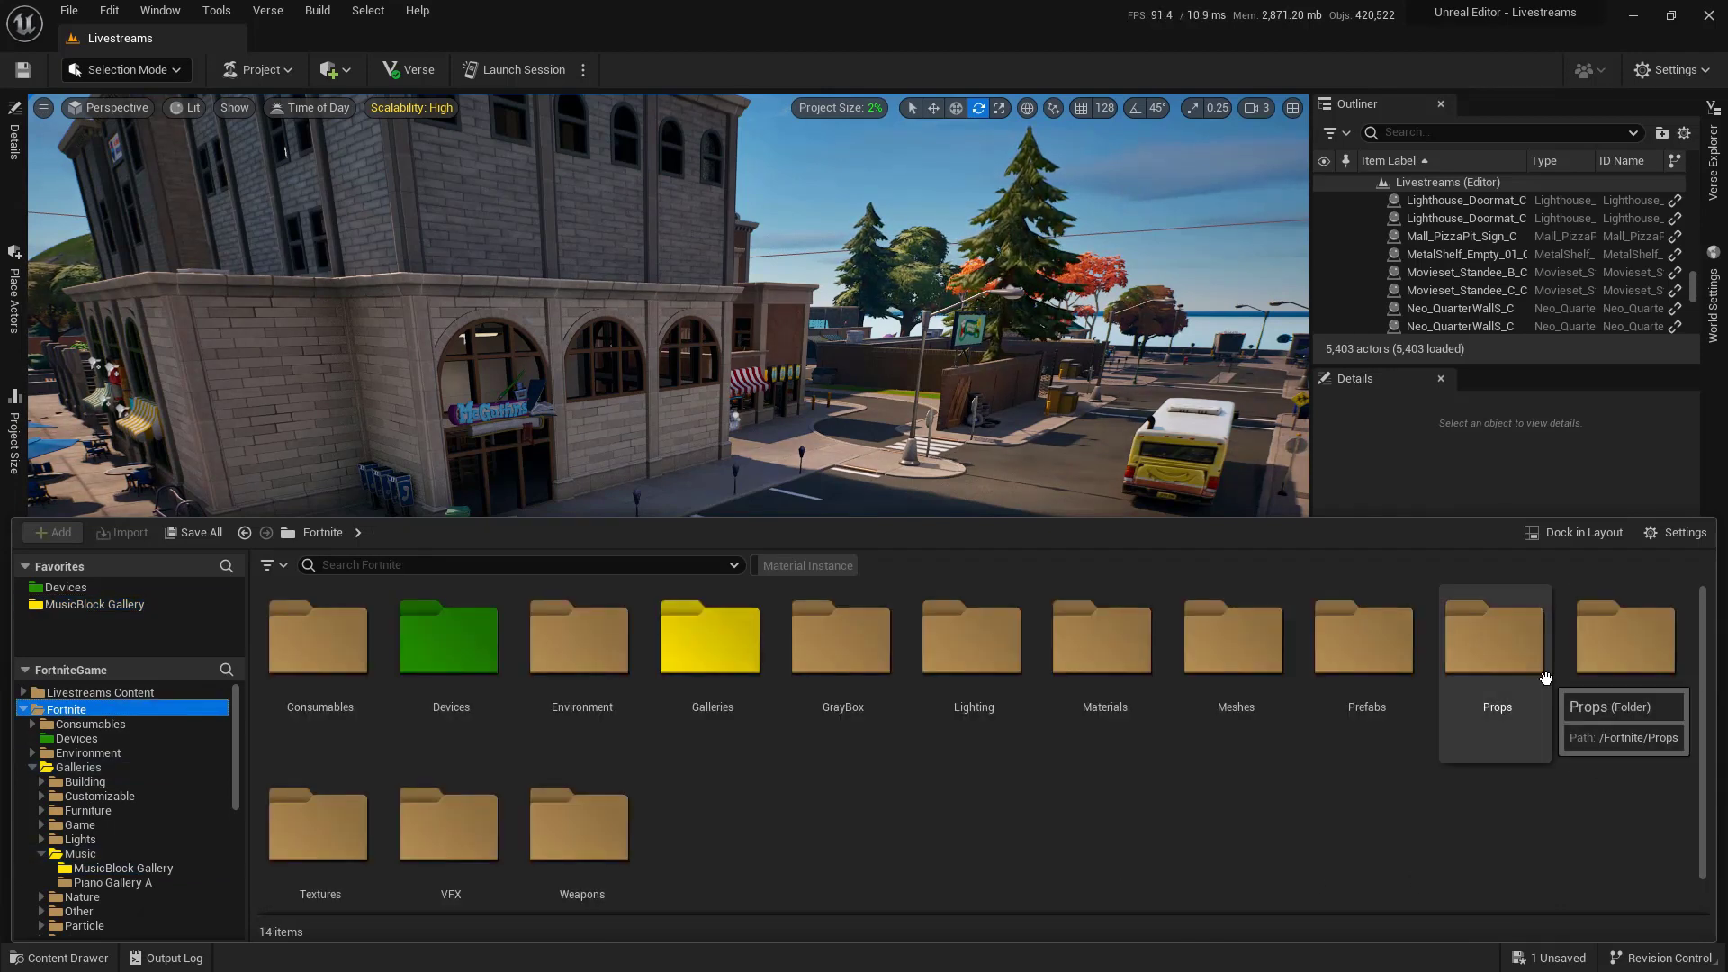
Give the Props folder a custom magenta colour through Set Color > New Color
right_click(1485, 637)
mouse_move(1509, 695)
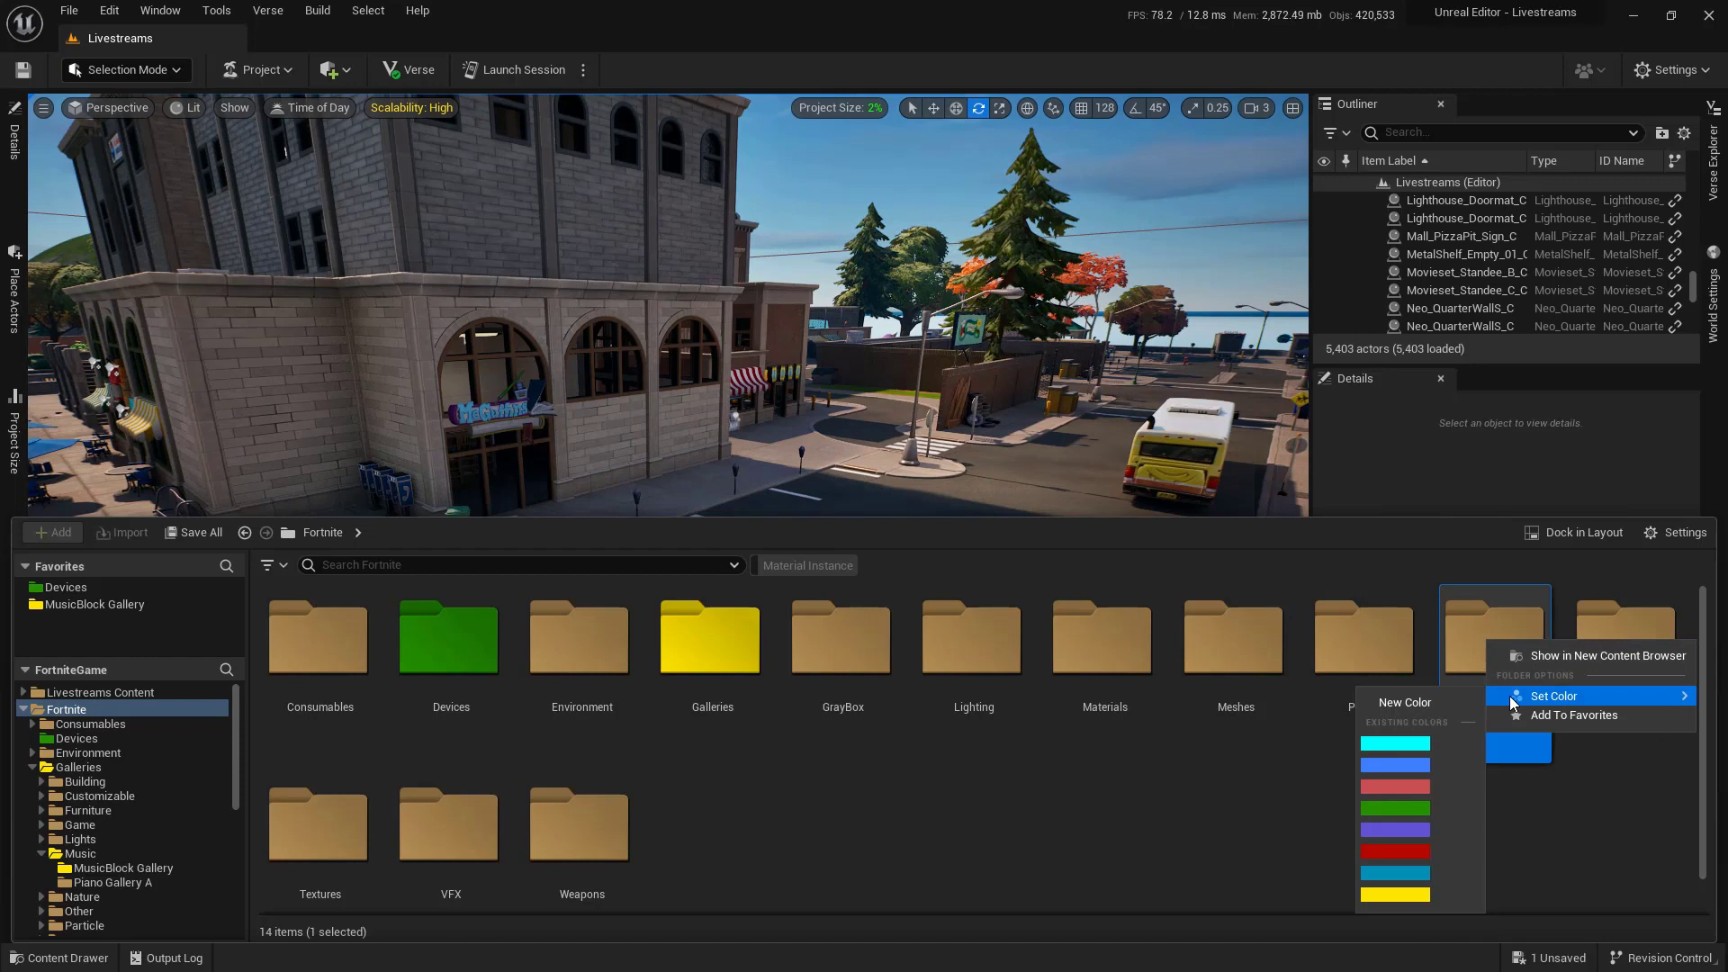
left_click(1414, 702)
left_click_drag(1091, 610, 1185, 596)
left_click(1282, 941)
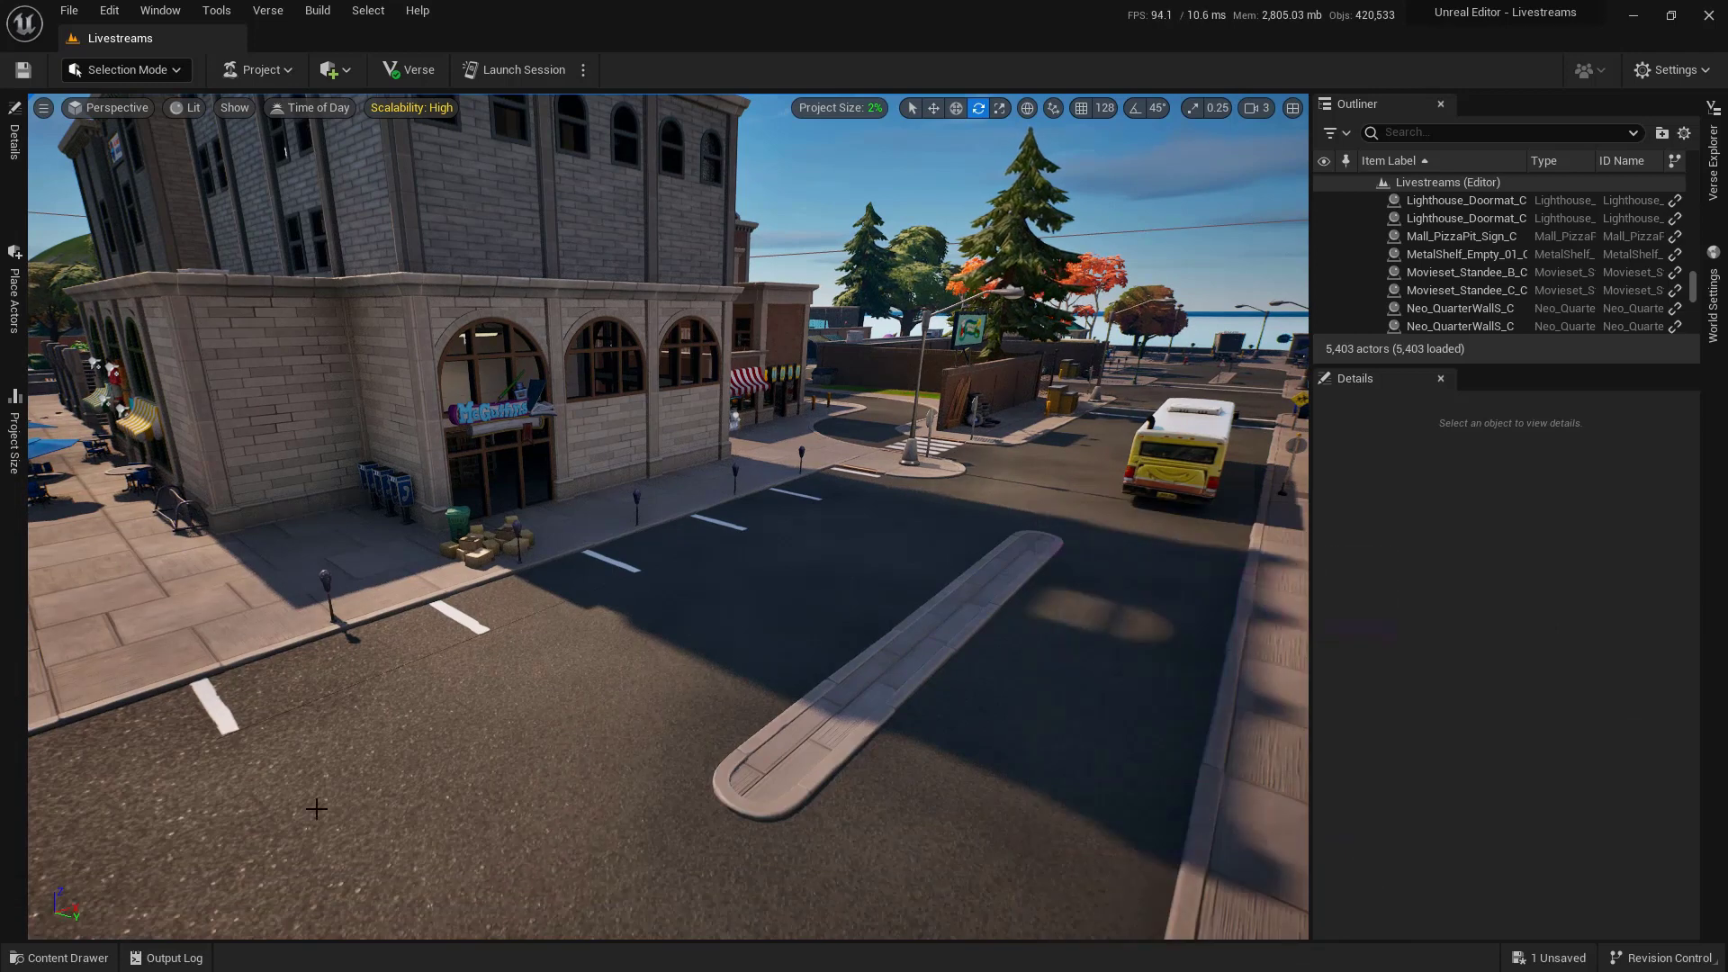
left_click(54, 958)
right_click(1467, 686)
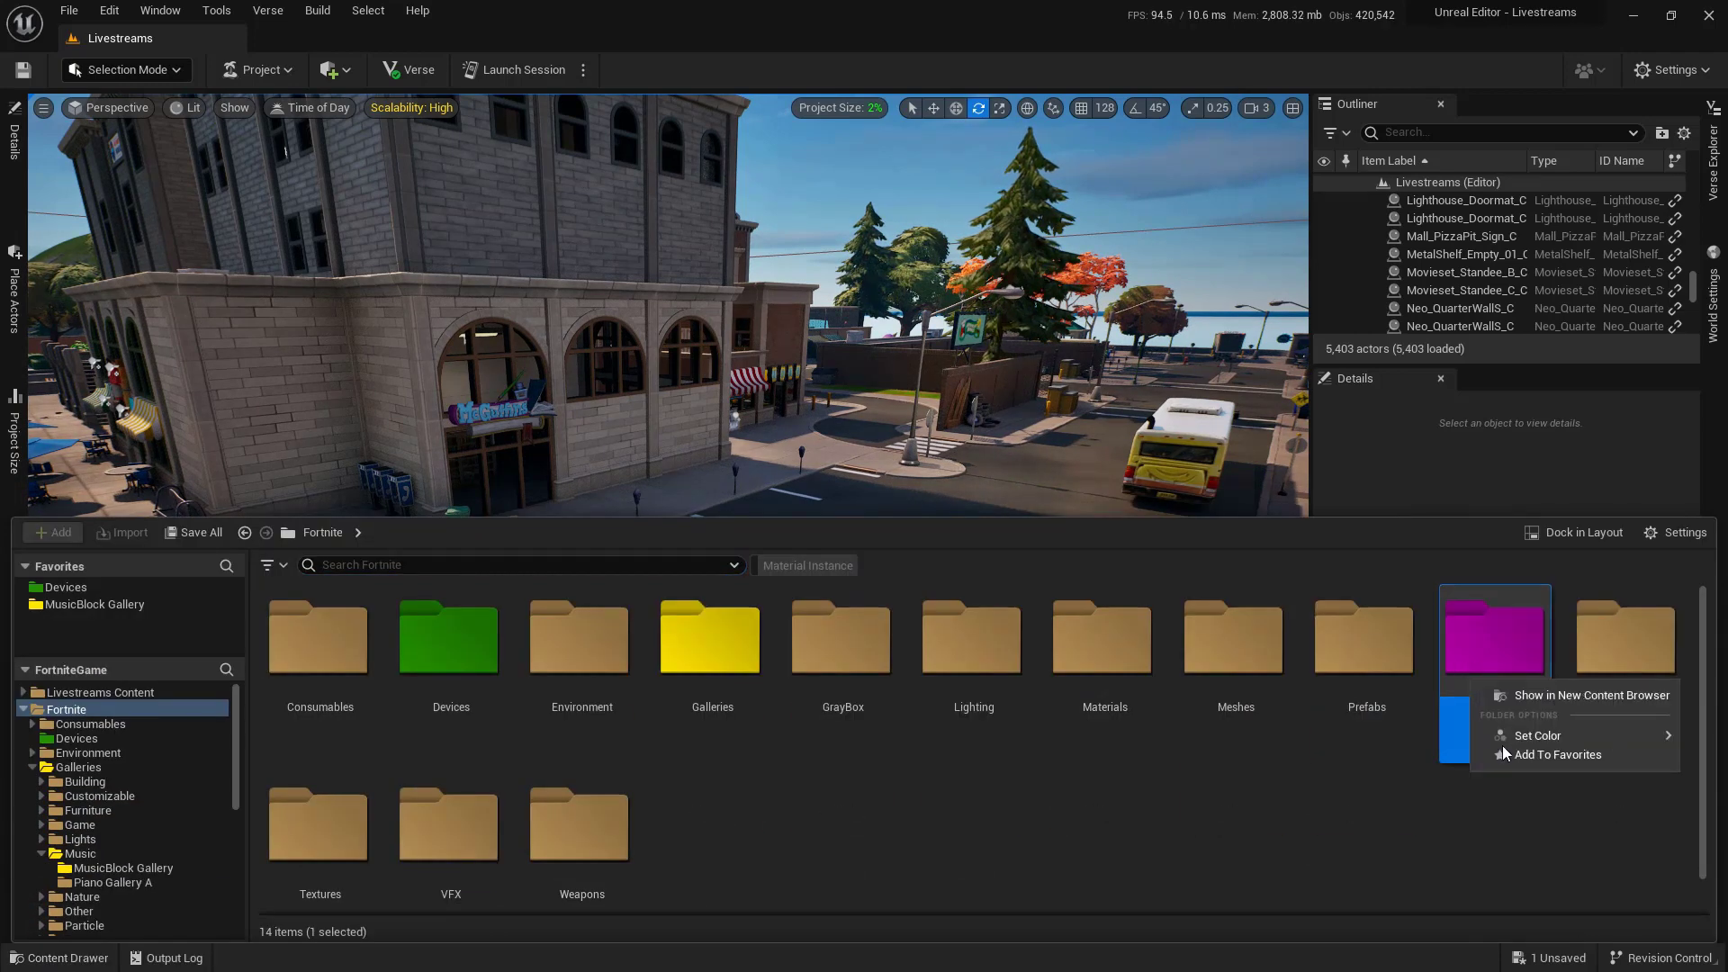